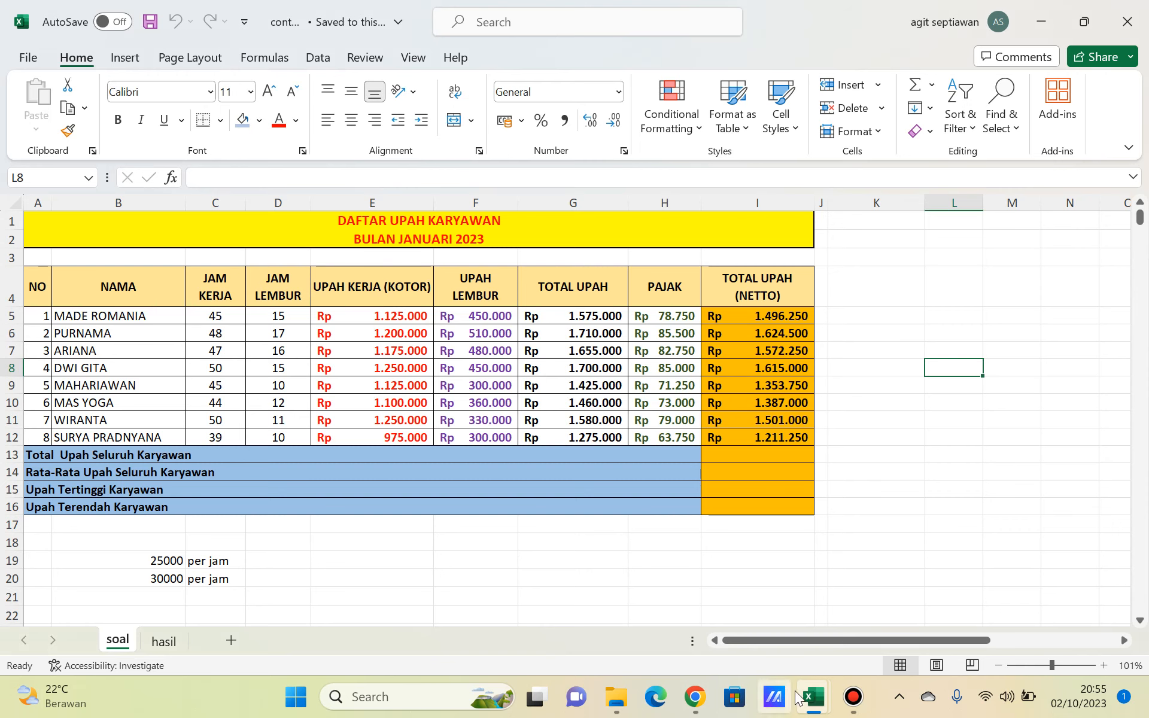
# In the blank Book3 workbook, enter the title DAFTAR UPAH KARYAWAN in A1 and BULAN JANUARI 2023 in A2.
pyautogui.moveTo(812, 696)
pyautogui.click(885, 624)
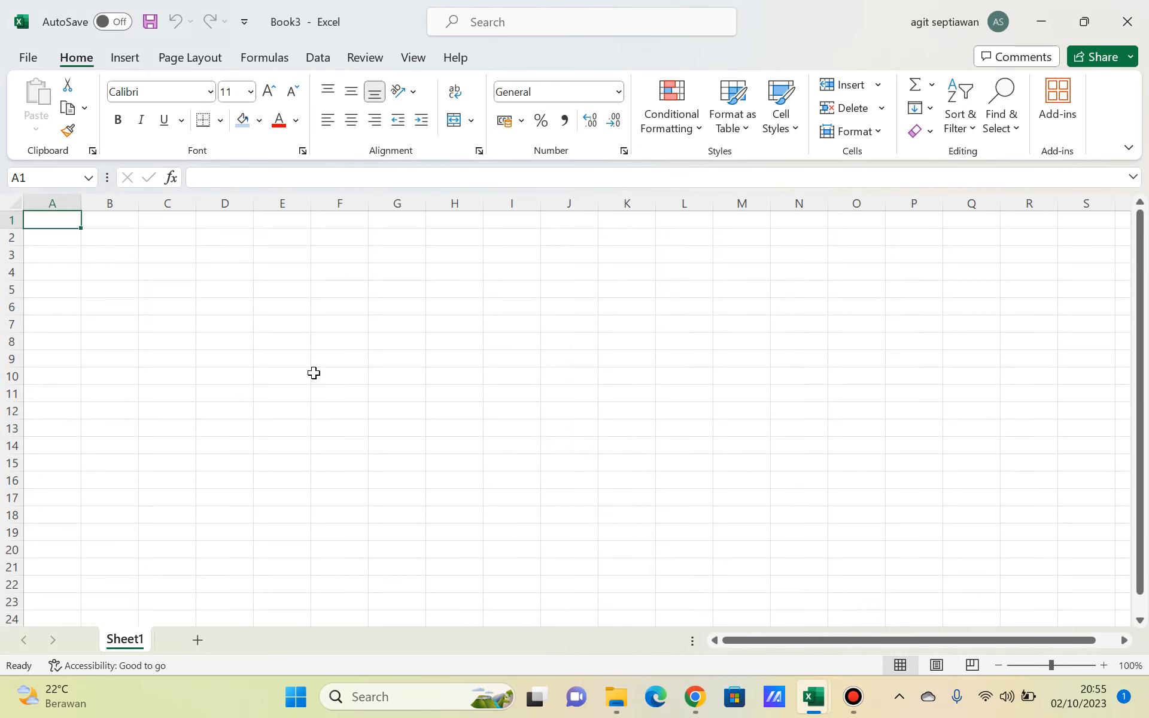
pyautogui.hotkey('alt', 'Tab')
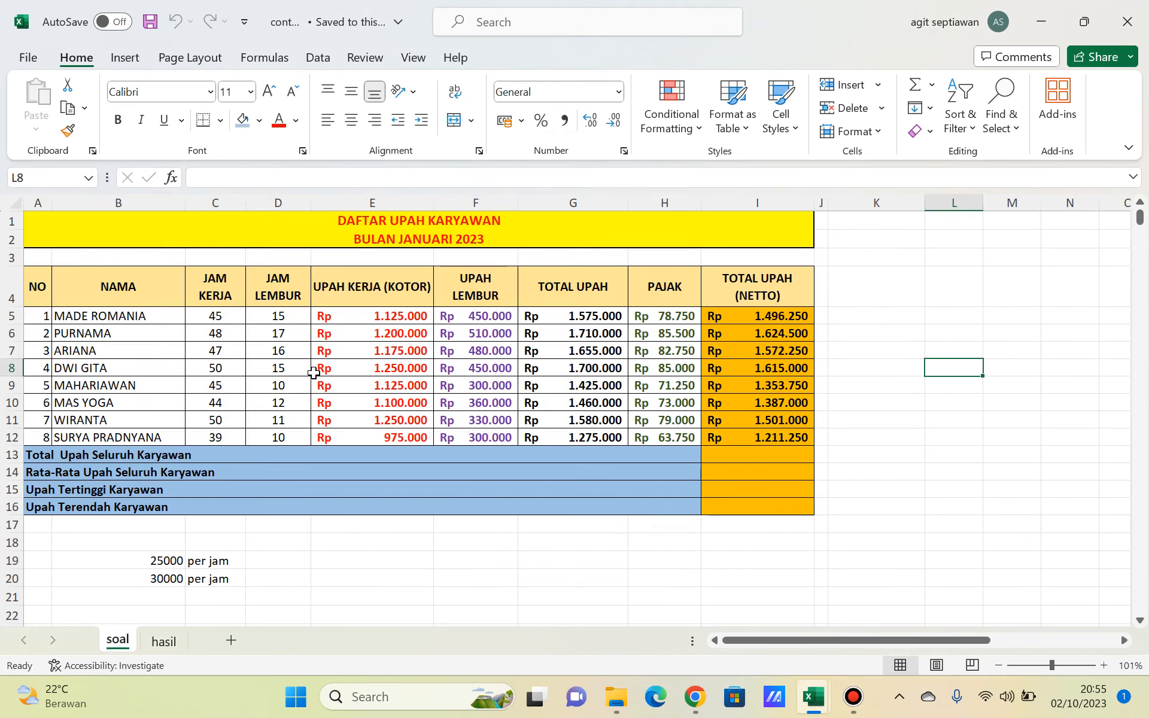
pyautogui.hotkey('alt', 'Tab')
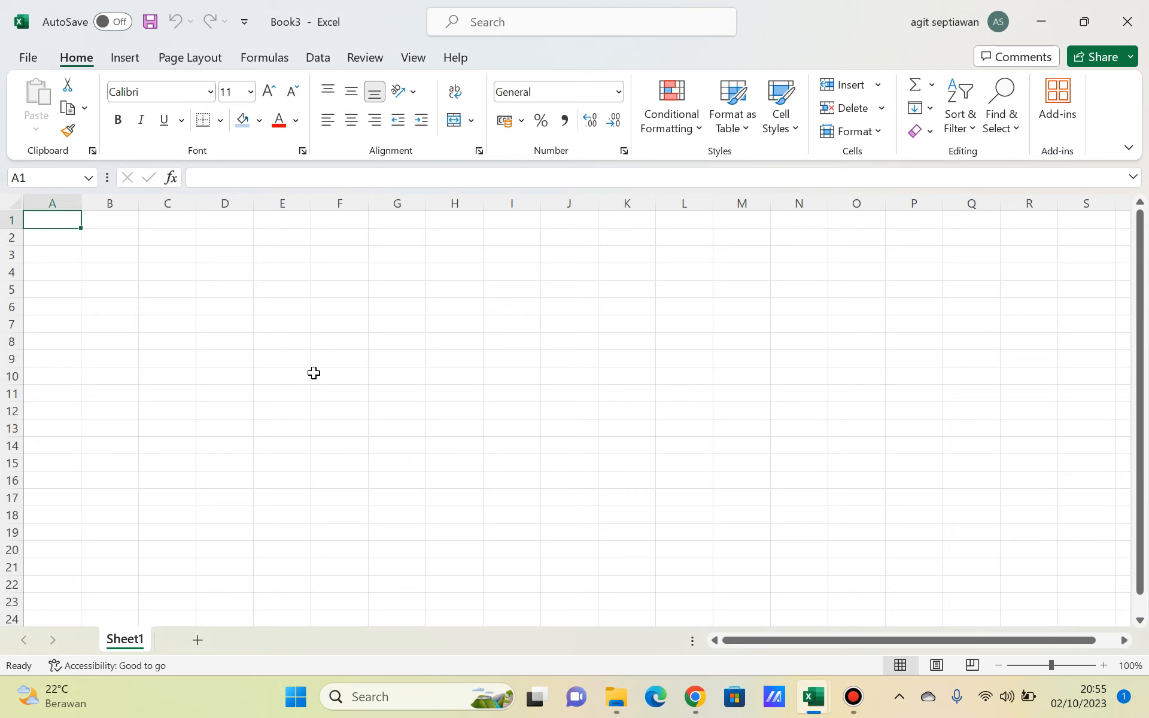
pyautogui.write('DAFTAR')
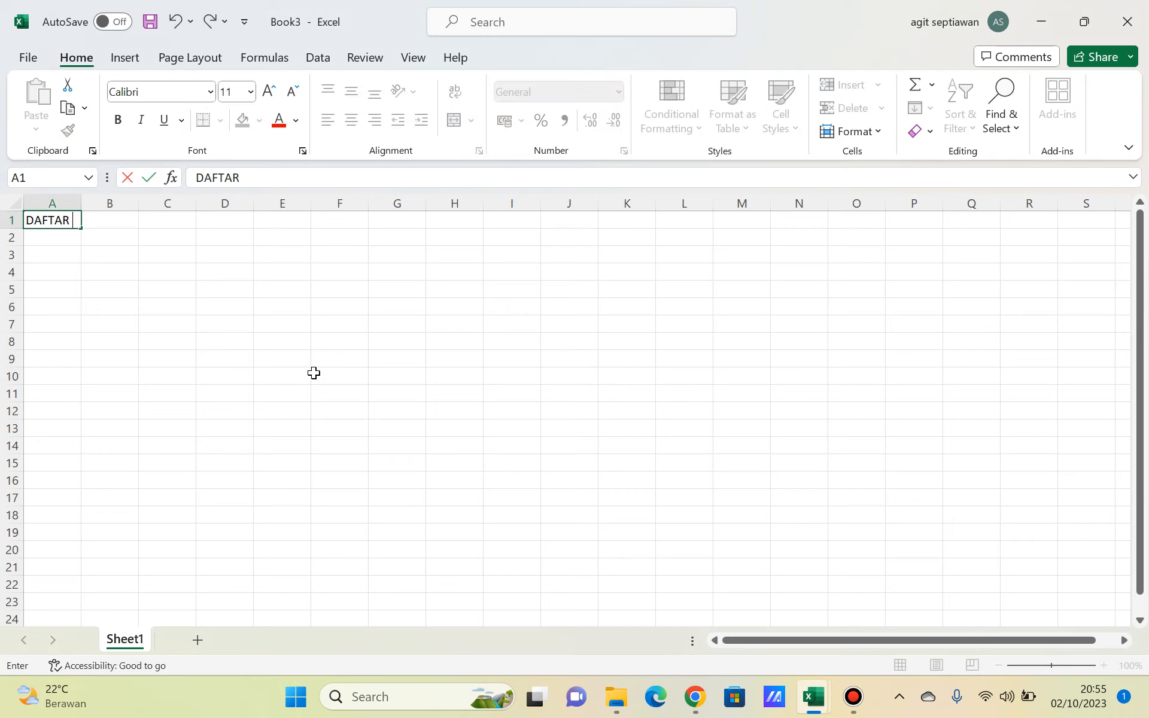
pyautogui.write(' UPAH KARYAWAN')
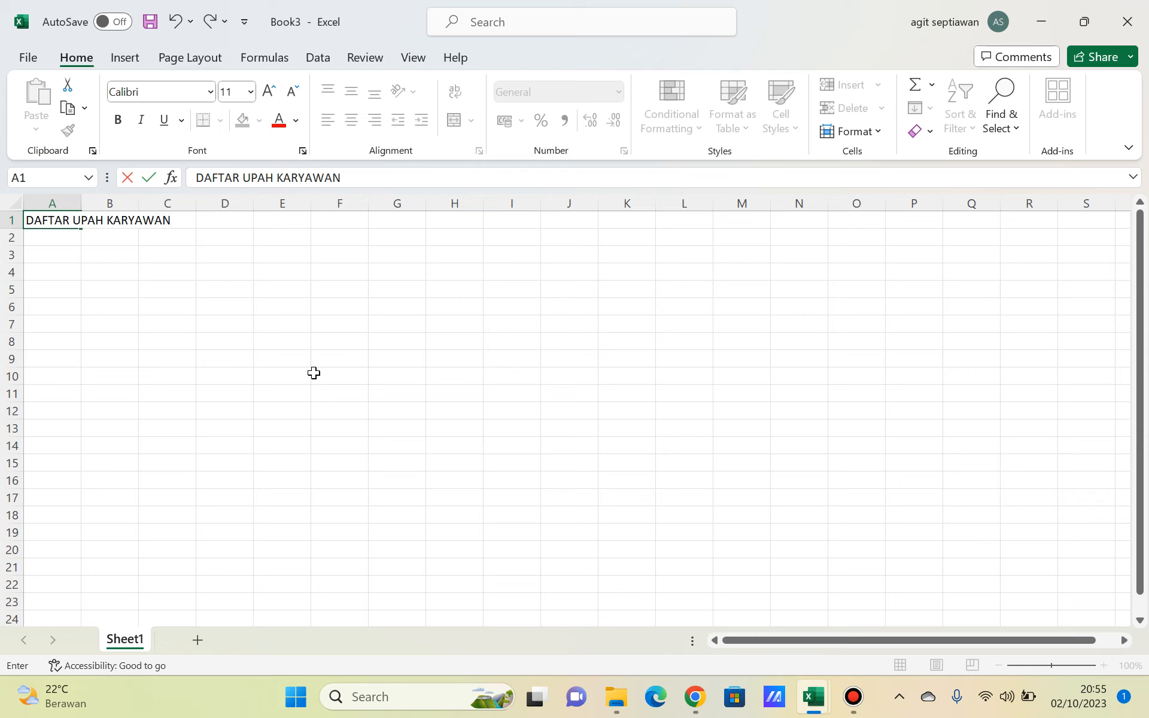
pyautogui.press('Return')
pyautogui.write('BULA')
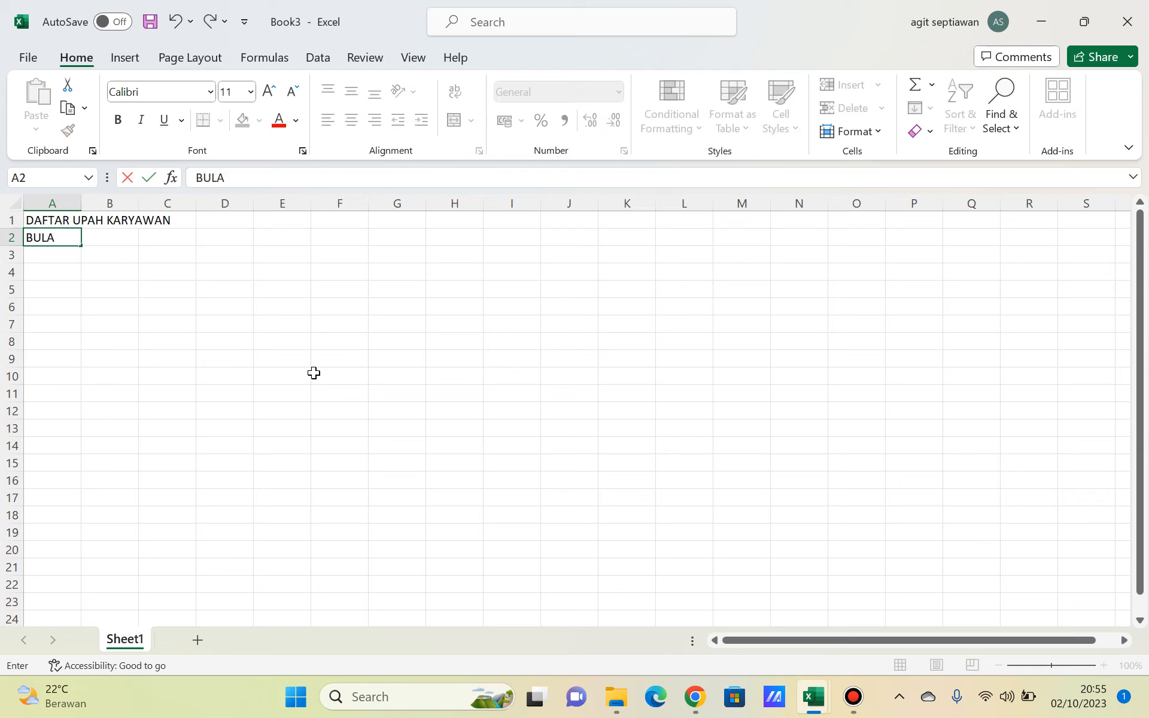
pyautogui.write('N JANUARI 2')
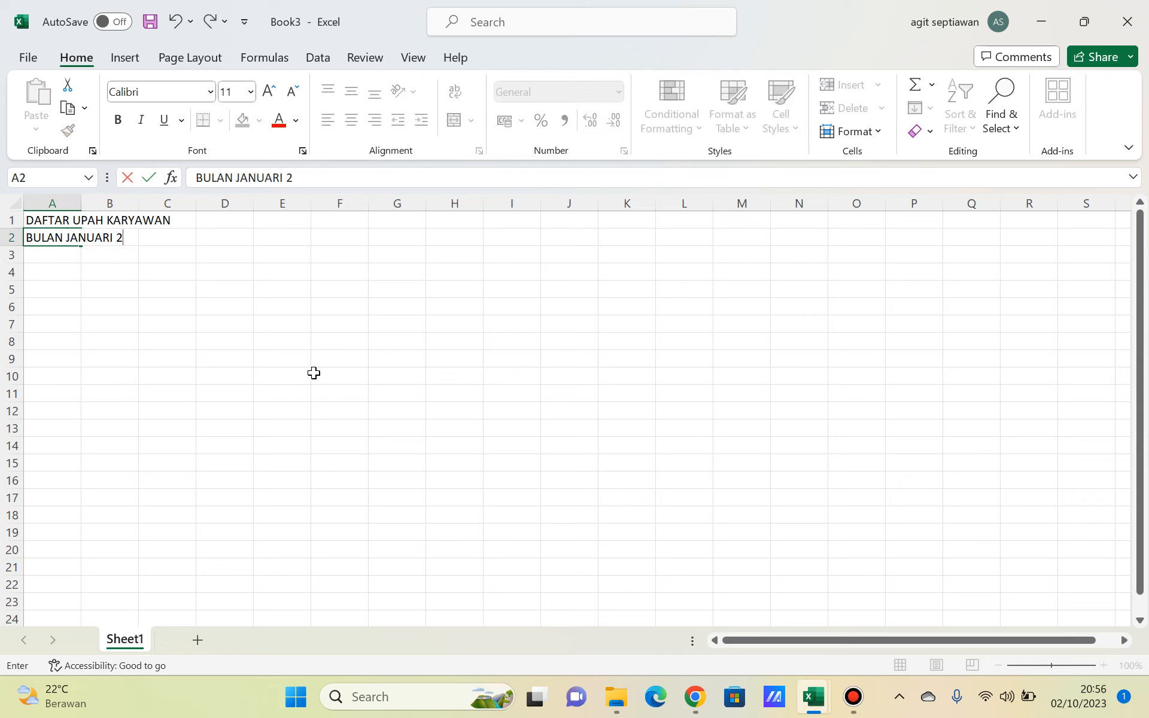
pyautogui.write('023')
pyautogui.press('Return')
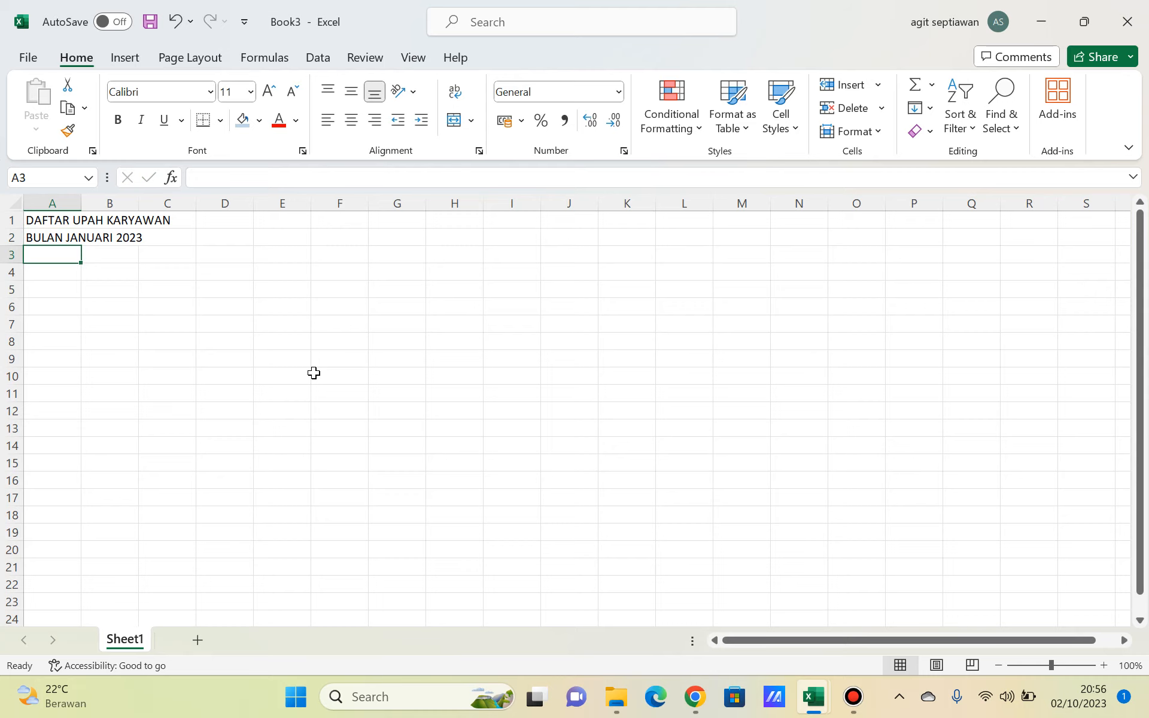
# Copy the table header row A4:I4 from the soal sheet of the source workbook into Book3 starting at A4.
pyautogui.press('Return')
pyautogui.hotkey('alt', 'Tab')
pyautogui.hotkey('alt', 'Tab')
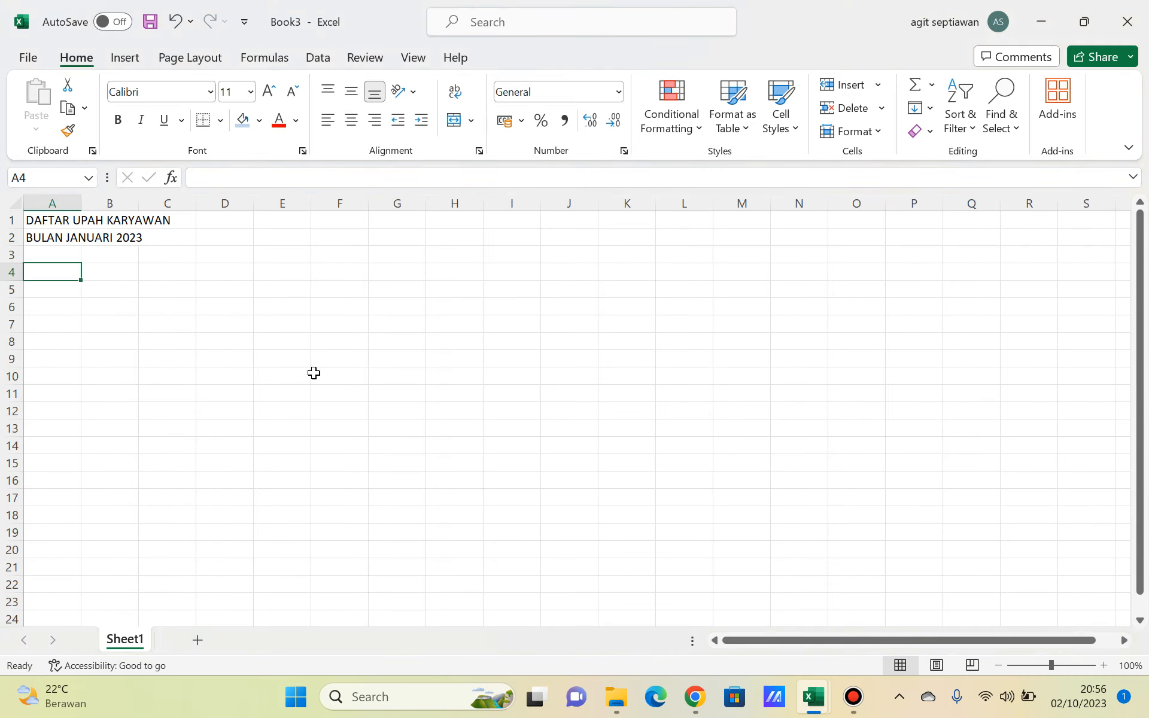
pyautogui.hotkey('alt', 'Tab')
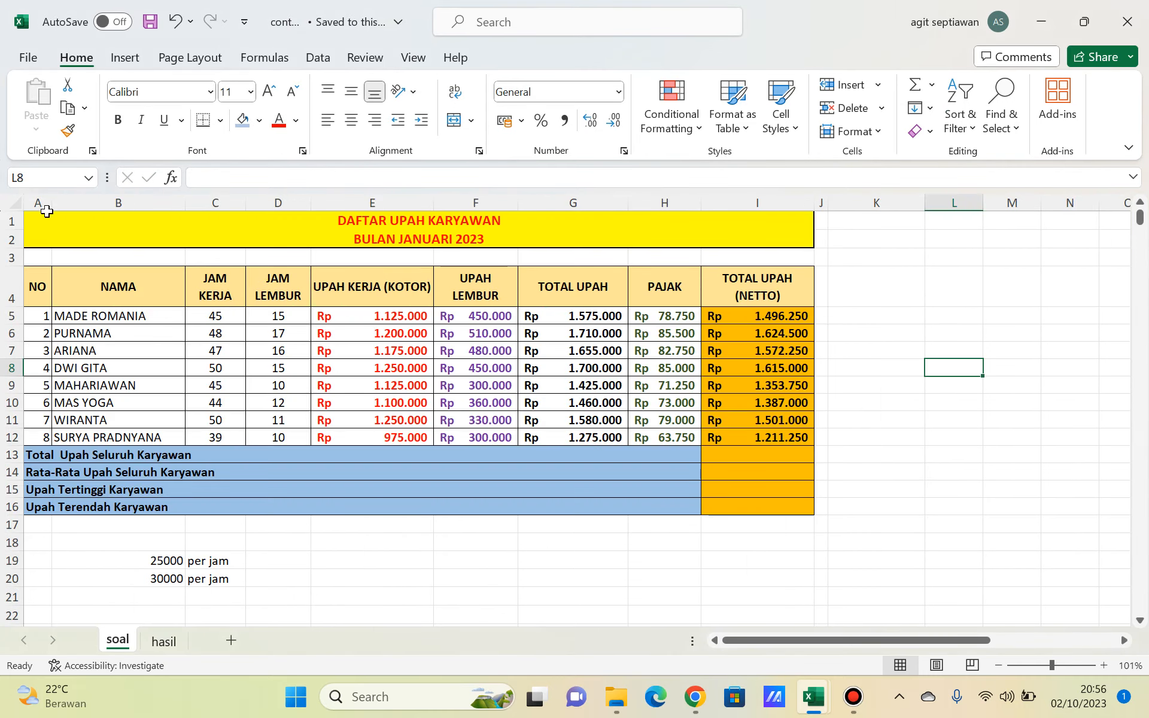
pyautogui.click(45, 281)
pyautogui.hotkey('shift', 'Right')
pyautogui.hotkey('shift', 'Right')
pyautogui.hotkey('shift', 'Right')
pyautogui.hotkey('shift', 'Right')
pyautogui.hotkey('shift', 'Right')
pyautogui.hotkey('shift', 'Right')
pyautogui.hotkey('shift', 'Right')
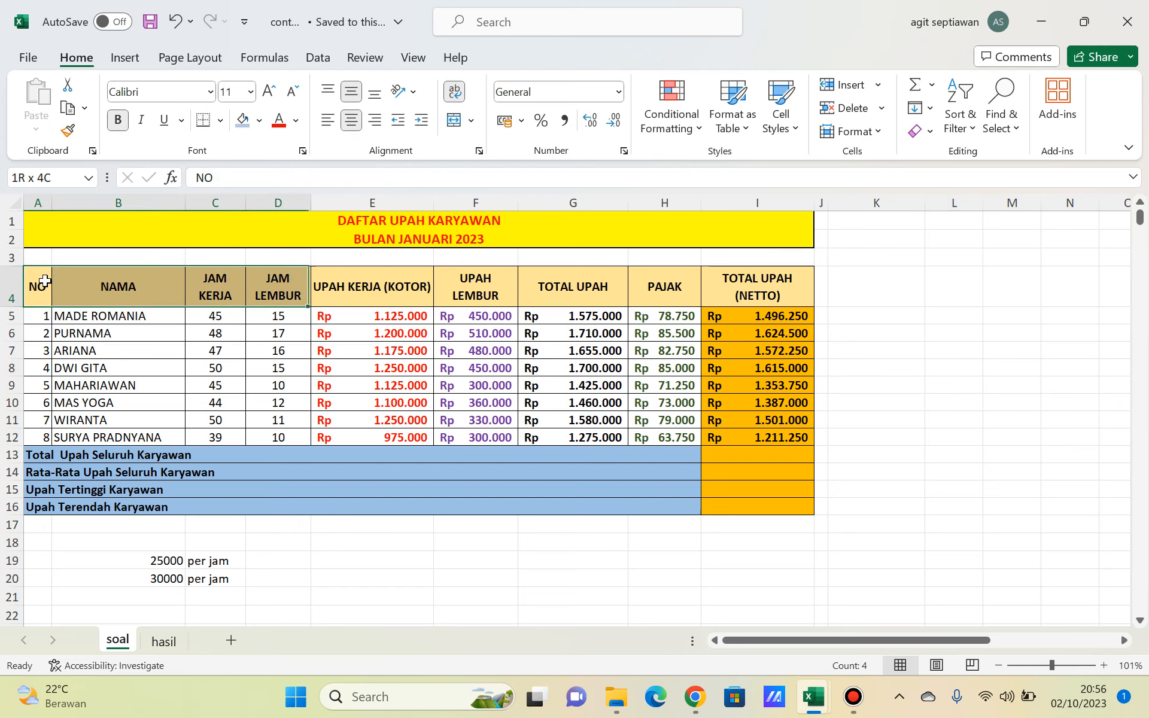
pyautogui.hotkey('shift', 'Right')
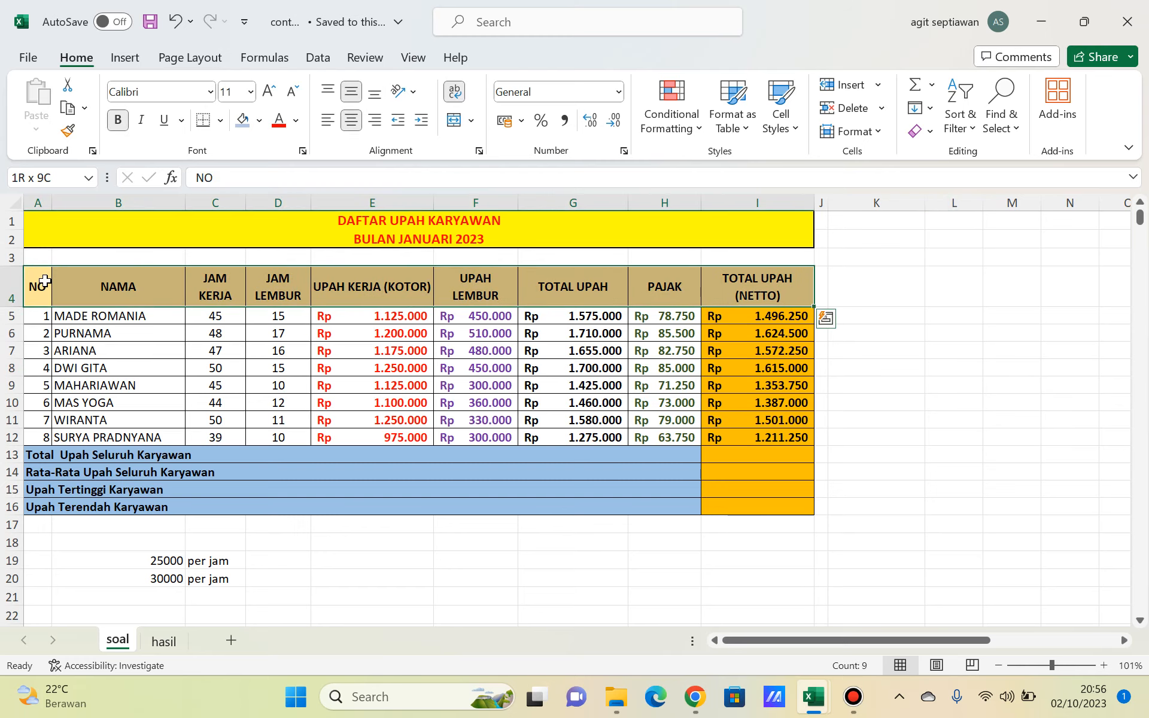
pyautogui.hotkey('ctrl', 'c')
pyautogui.hotkey('alt', 'Tab')
pyautogui.hotkey('ctrl', 'v')
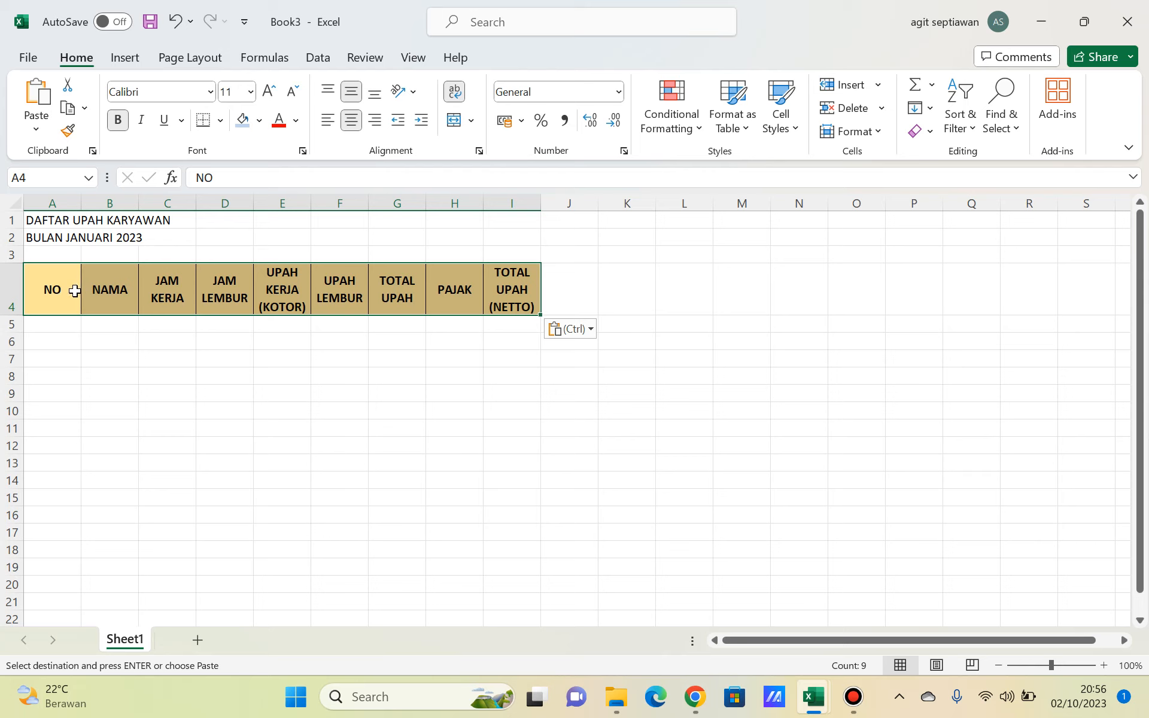
# Narrow the NO column and widen the NAMA column of the pasted header.
pyautogui.click(75, 292)
pyautogui.moveTo(81, 204); pyautogui.dragTo(170, 210)
pyautogui.click(98, 303)
pyautogui.click(210, 297)
# Widen columns E through I evenly and reduce the height of row 4 to fit the two-line headings.
pyautogui.press('Right')
pyautogui.press('Right')
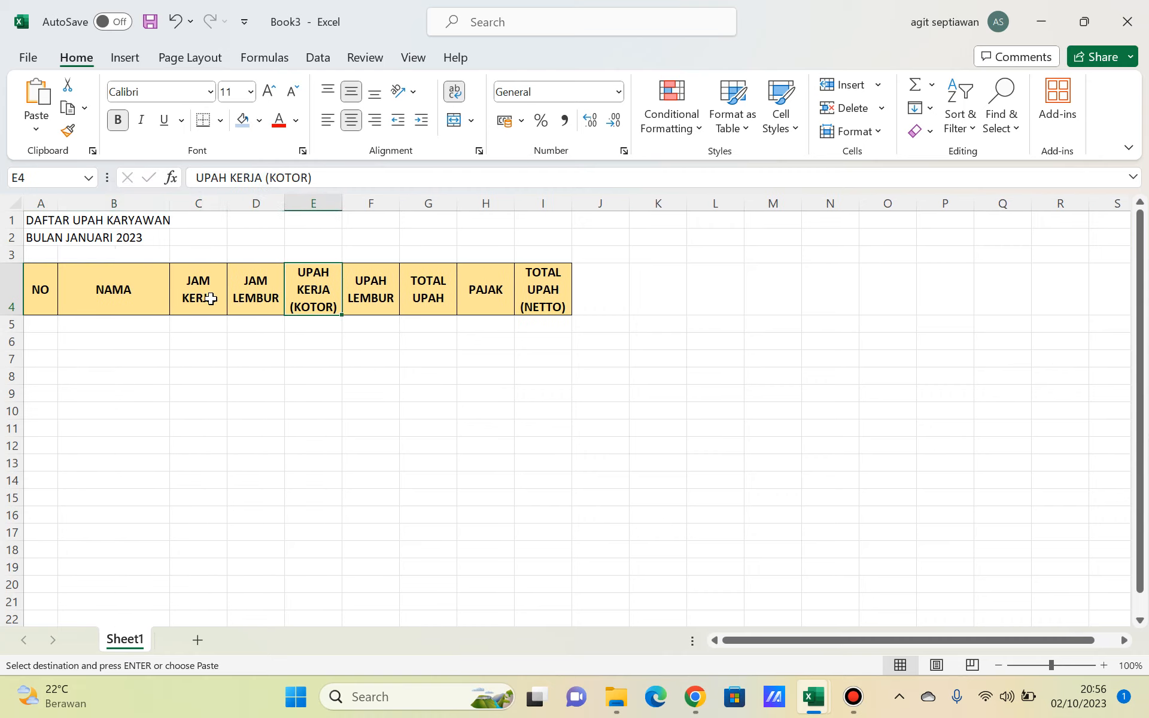
pyautogui.press('Right')
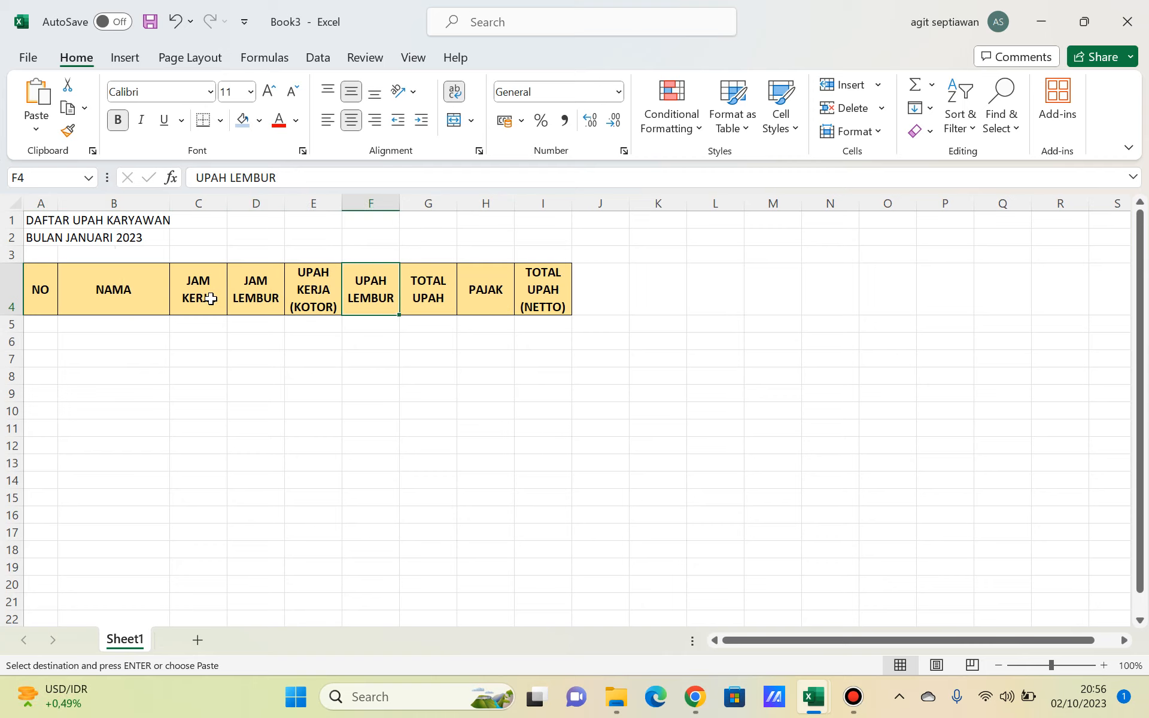
pyautogui.press('Right')
pyautogui.press('Right')
pyautogui.press('Left')
pyautogui.press('Left')
pyautogui.press('Left')
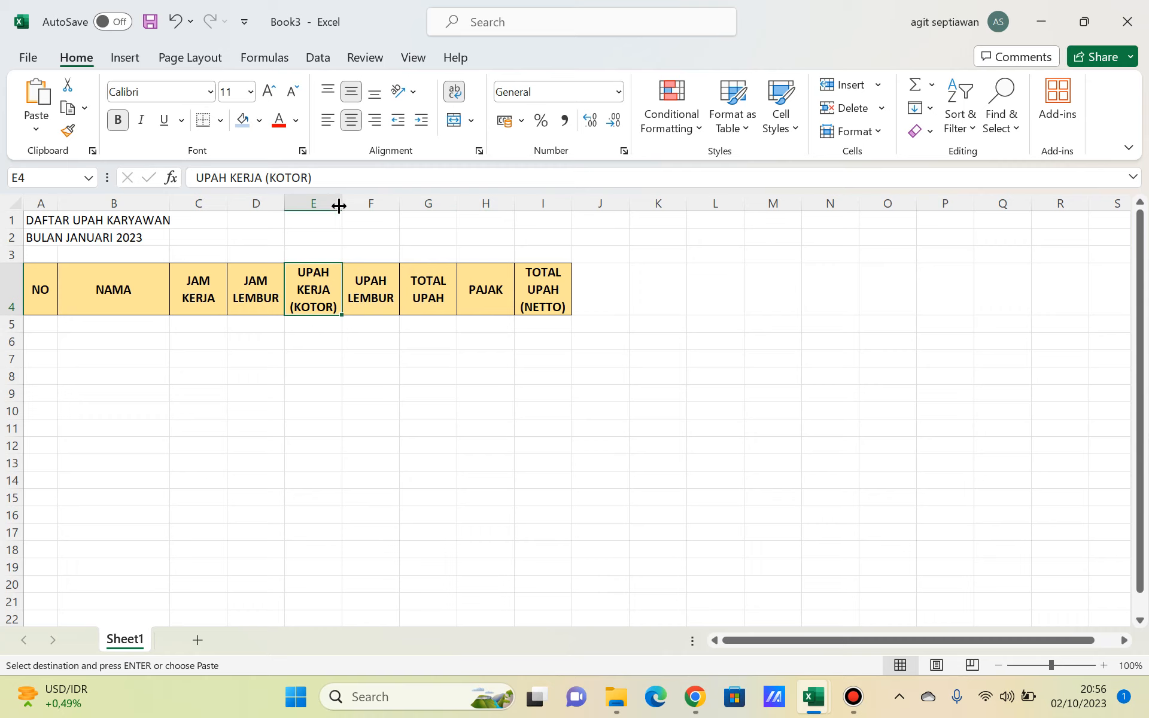
pyautogui.moveTo(338, 205); pyautogui.dragTo(671, 205)
pyautogui.click(39, 292)
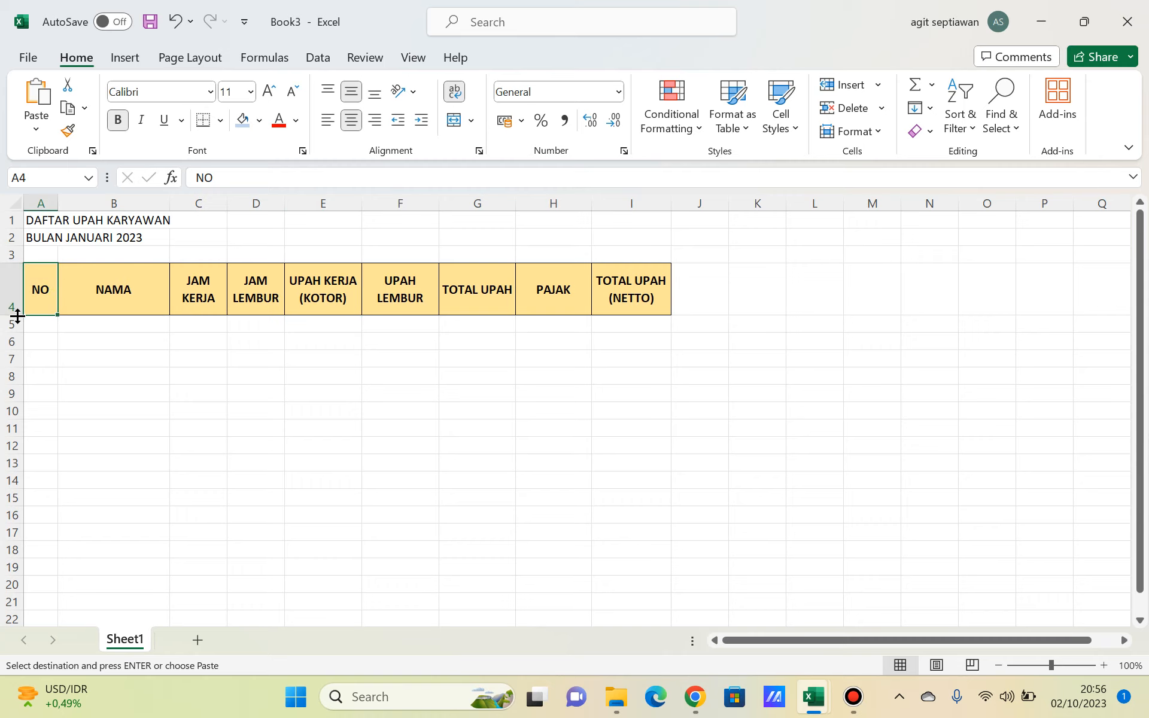
pyautogui.moveTo(16, 315); pyautogui.dragTo(15, 297)
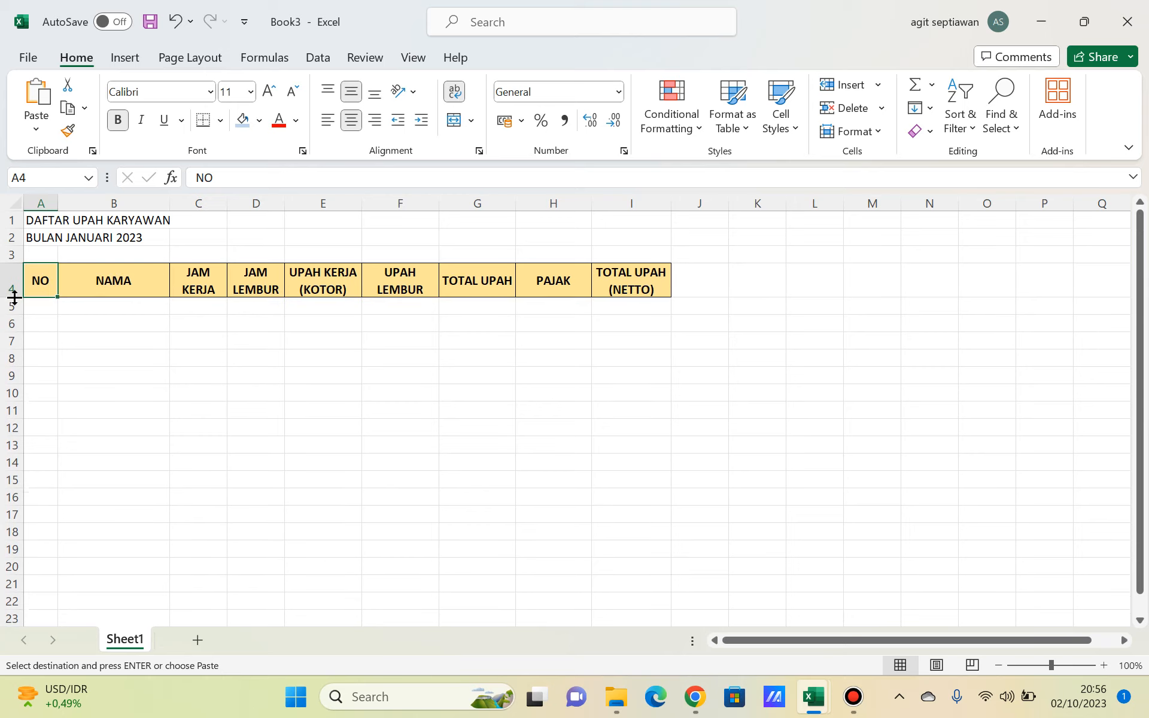
# Copy the employee data A5:D12 (number, name, work hours, overtime hours) from the soal sheet into Book3 at A5.
pyautogui.click(36, 304)
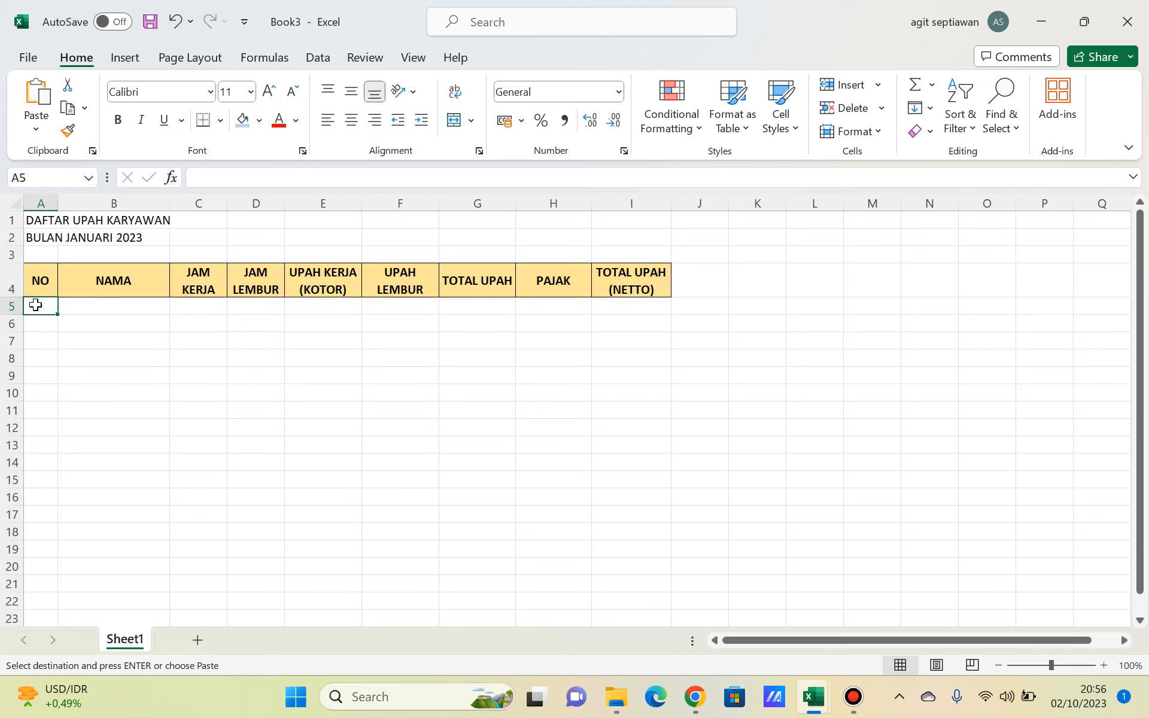
pyautogui.hotkey('alt', 'Tab')
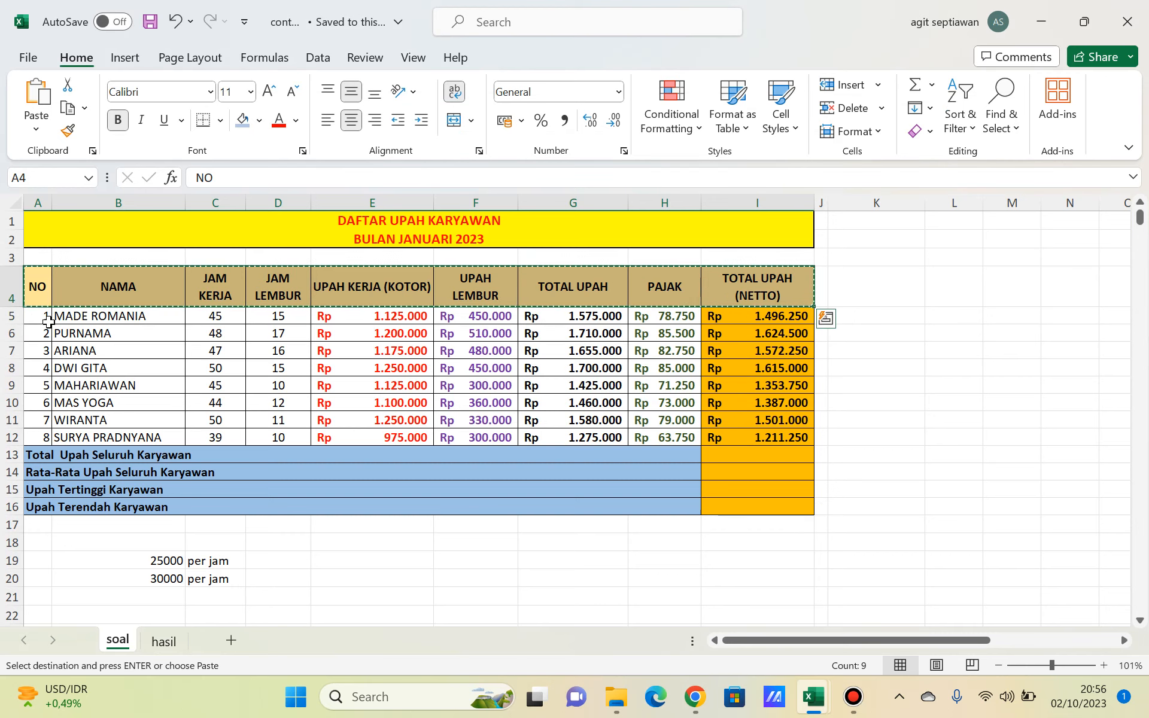
pyautogui.click(47, 321)
pyautogui.hotkey('shift', 'Right')
pyautogui.hotkey('shift', 'Right')
pyautogui.hotkey('shift', 'Right')
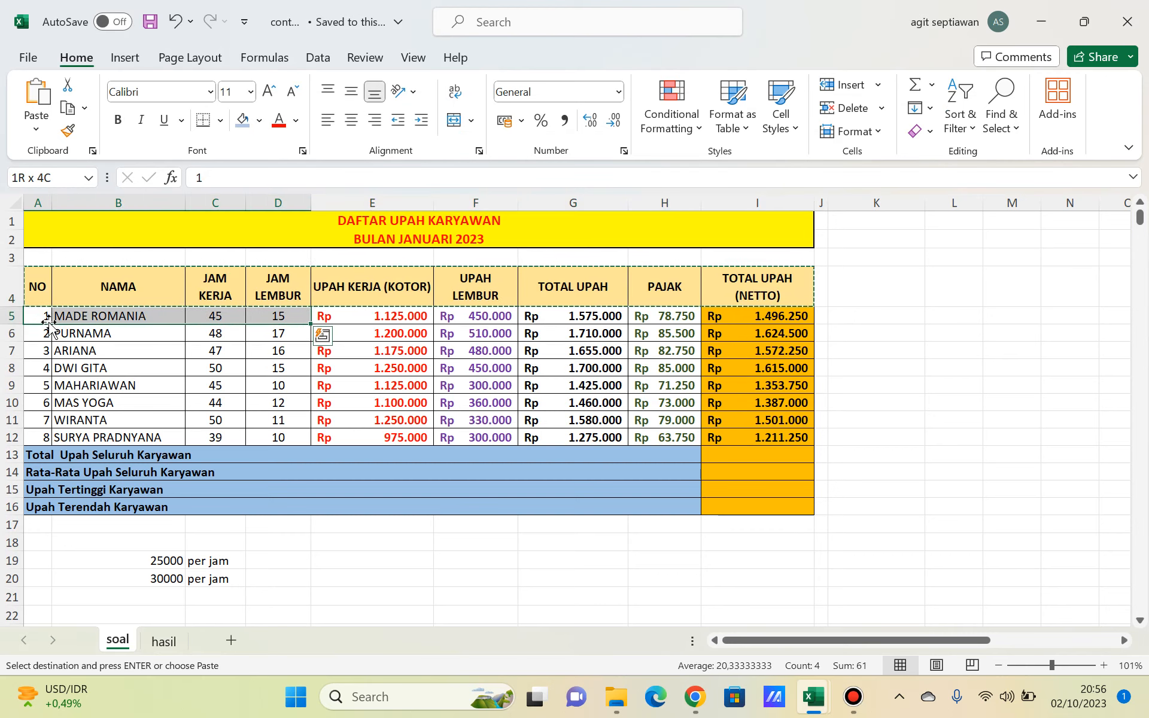
pyautogui.hotkey('shift', 'Down')
pyautogui.hotkey('shift', 'Down')
pyautogui.hotkey('shift', 'Down')
pyautogui.hotkey('shift', 'Down')
pyautogui.hotkey('shift', 'Down')
pyautogui.hotkey('shift', 'Down')
pyautogui.hotkey('shift', 'Down')
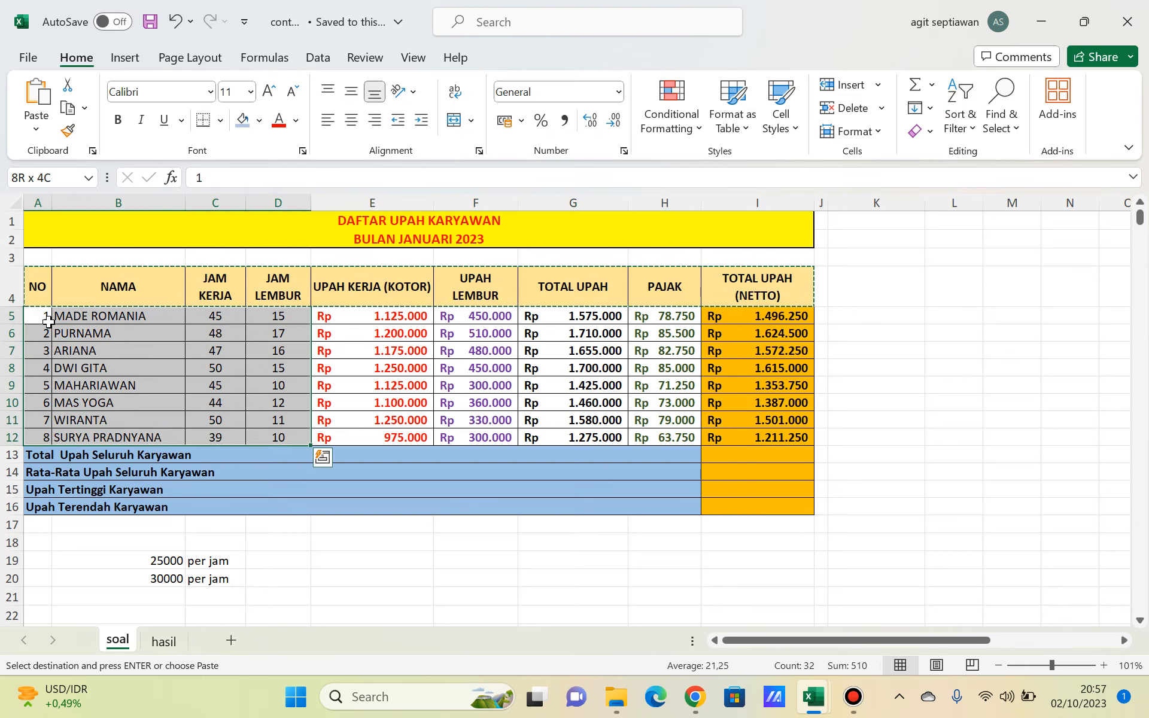
pyautogui.hotkey('alt', 'Tab')
pyautogui.hotkey('ctrl', 'v')
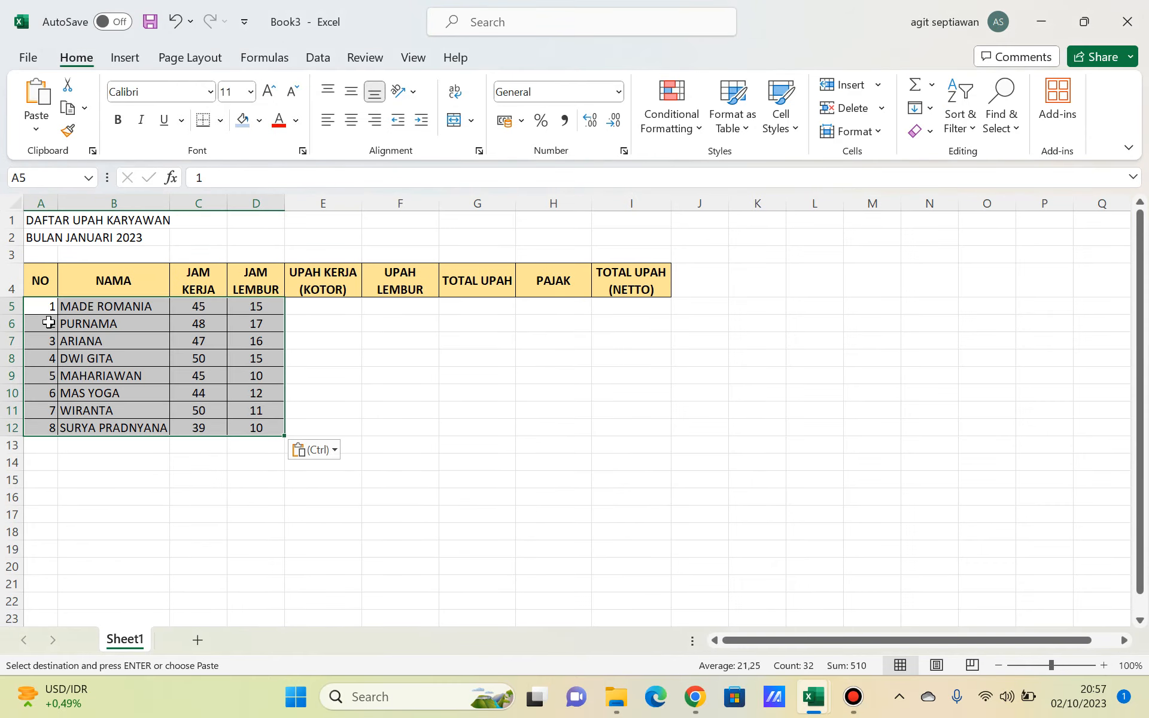
pyautogui.press('Right')
pyautogui.press('Right')
pyautogui.press('Right')
pyautogui.press('Right')
pyautogui.hotkey('alt', 'Tab')
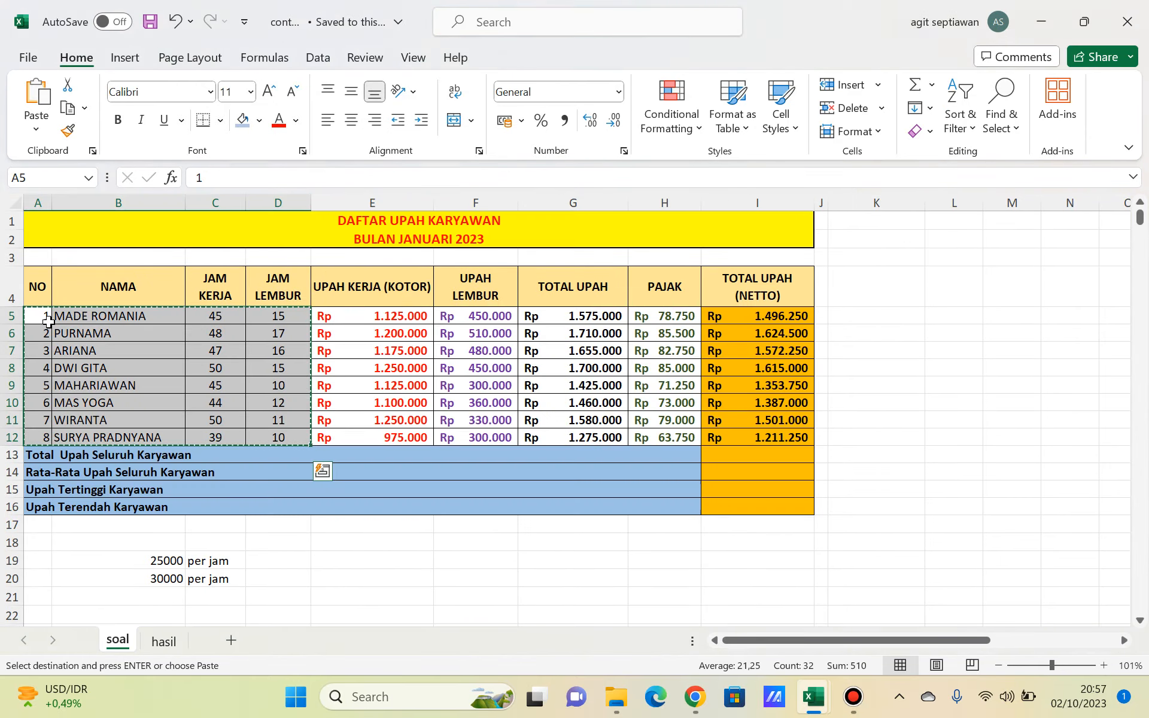
pyautogui.hotkey('alt', 'Tab')
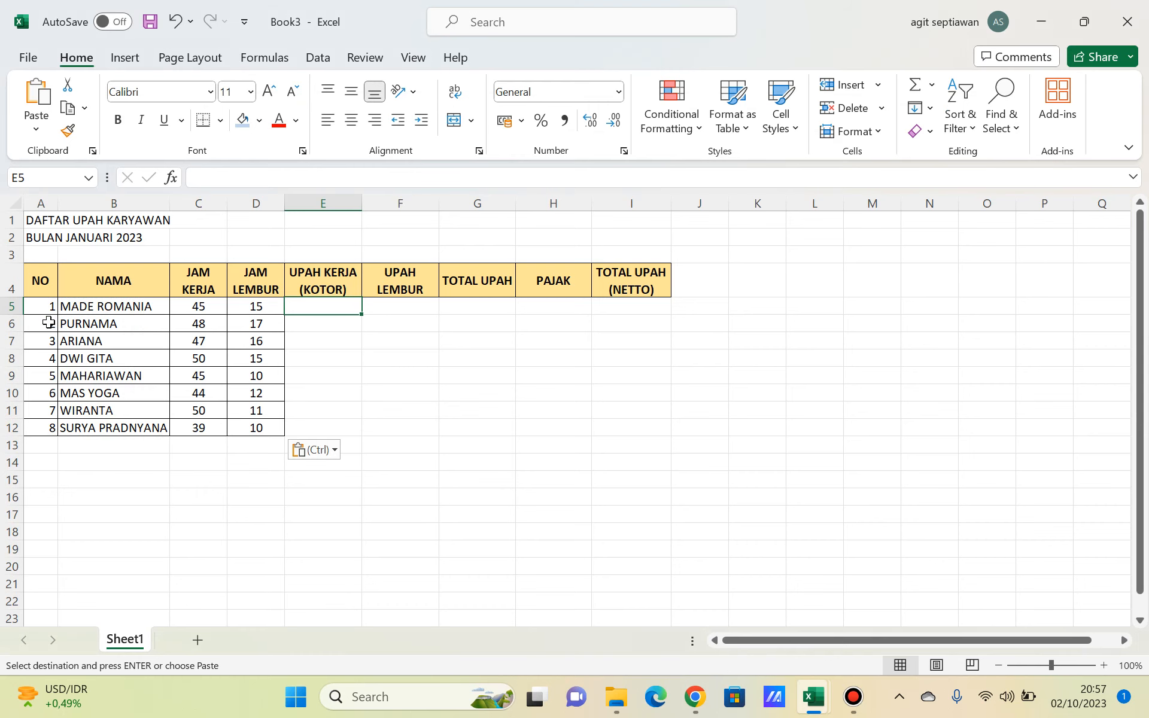
# Copy the 25000 and 30000 per jam rates in B19:C20 of the soal sheet into Book3 at C20.
pyautogui.hotkey('alt', 'Tab')
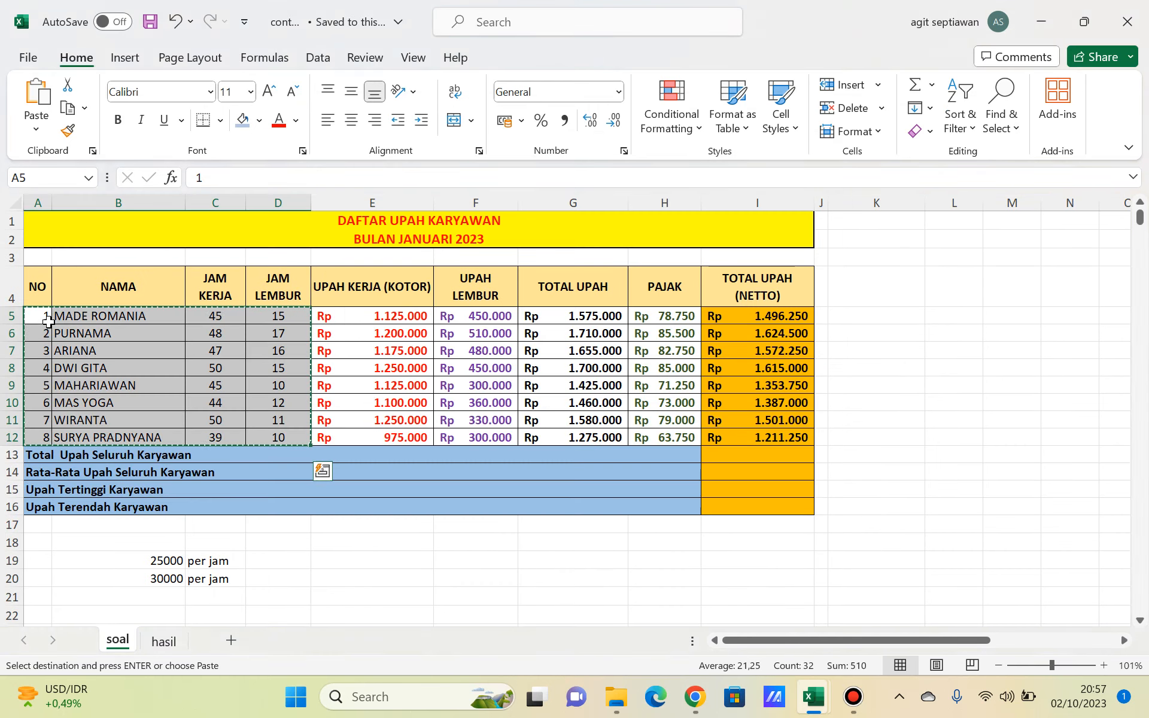
pyautogui.click(153, 560)
pyautogui.hotkey('shift', 'Right')
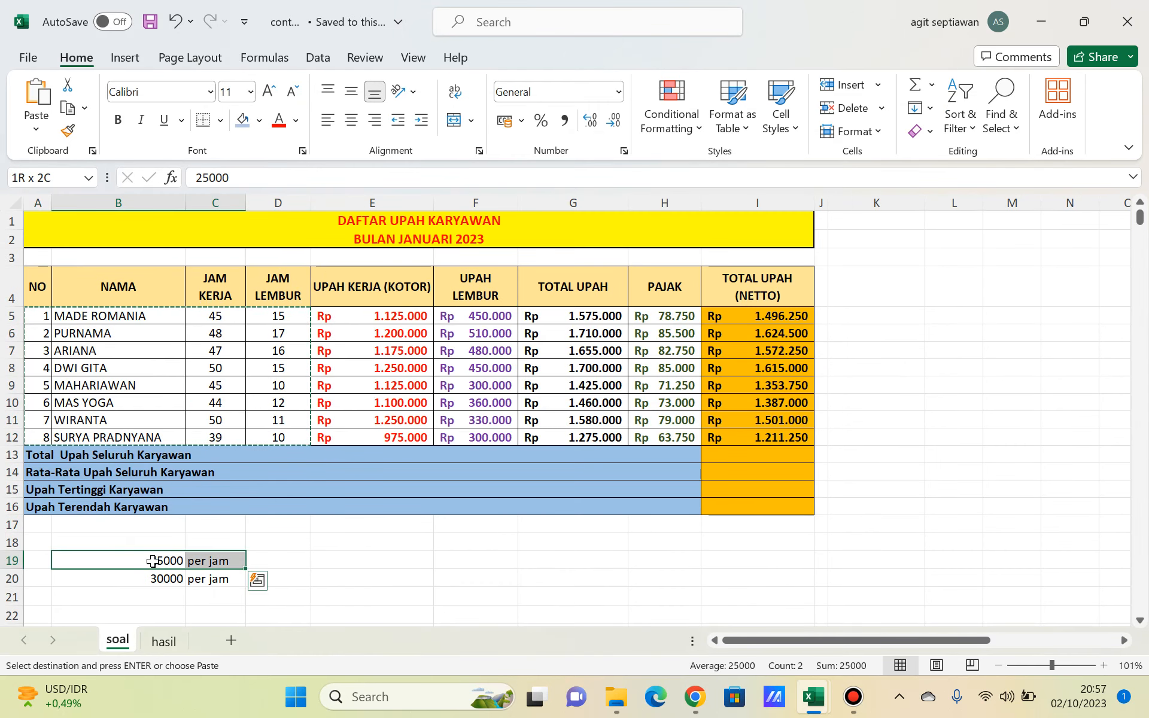
pyautogui.hotkey('ctrl', 'q')
pyautogui.click(157, 578)
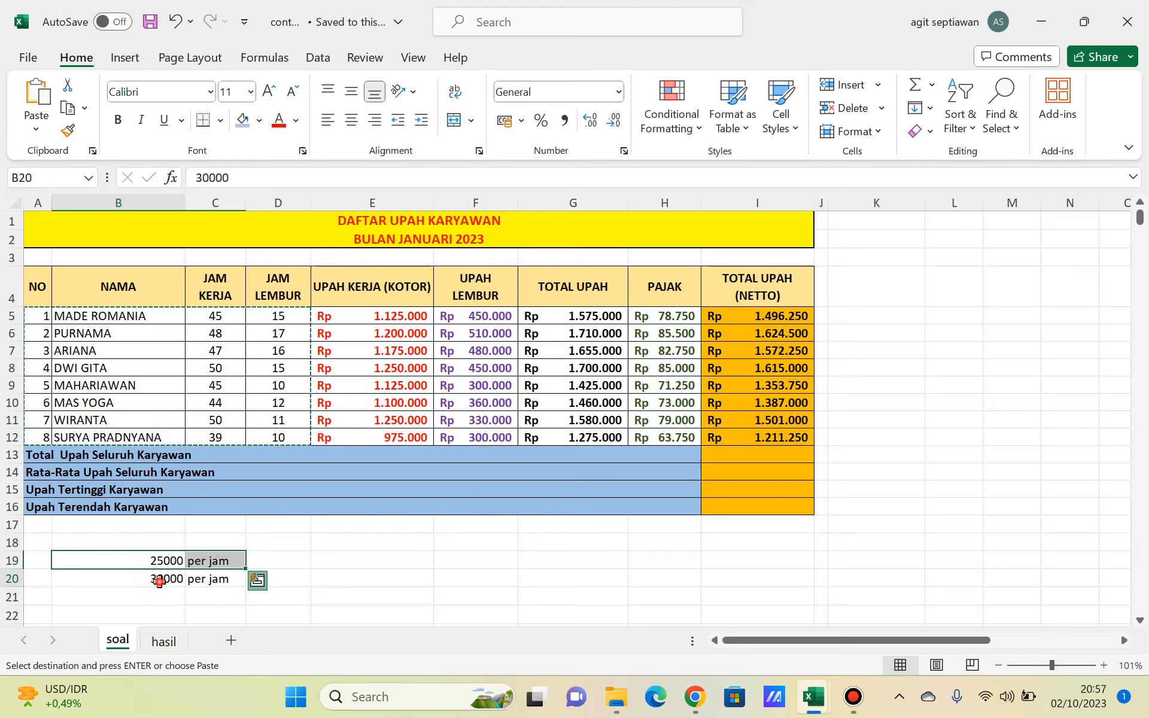
pyautogui.press('Up')
pyautogui.hotkey('shift', 'Right')
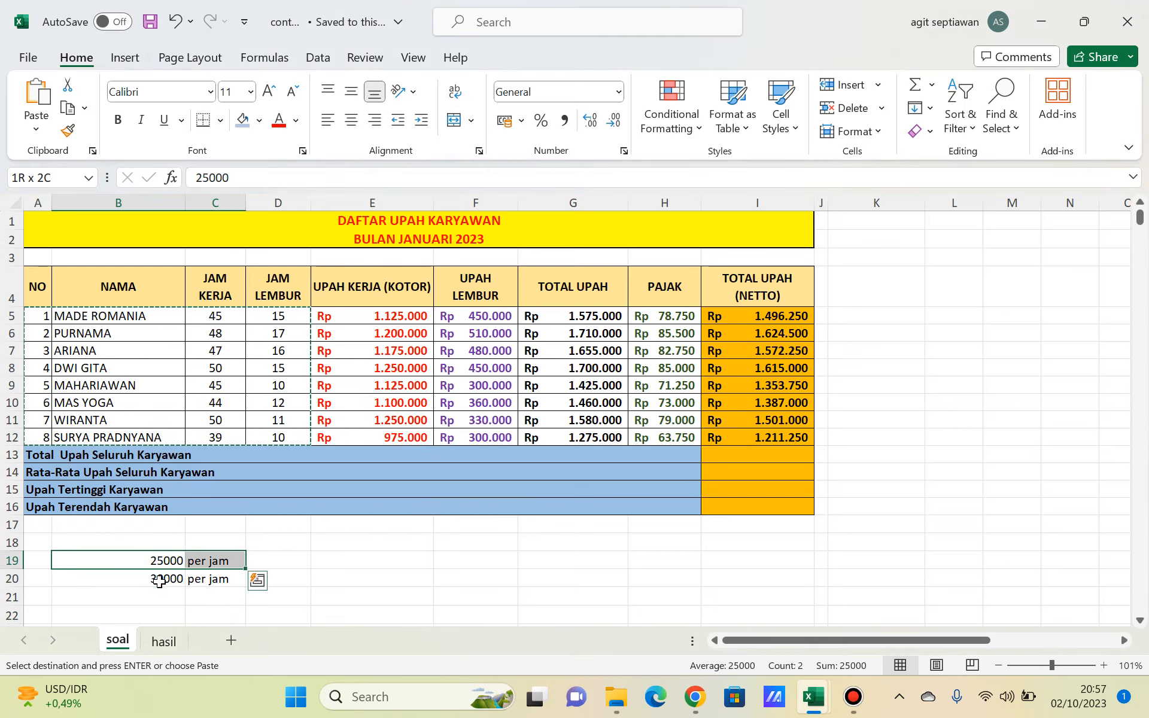
pyautogui.hotkey('shift', 'Down')
pyautogui.hotkey('ctrl', 'c')
pyautogui.hotkey('alt', 'Tab')
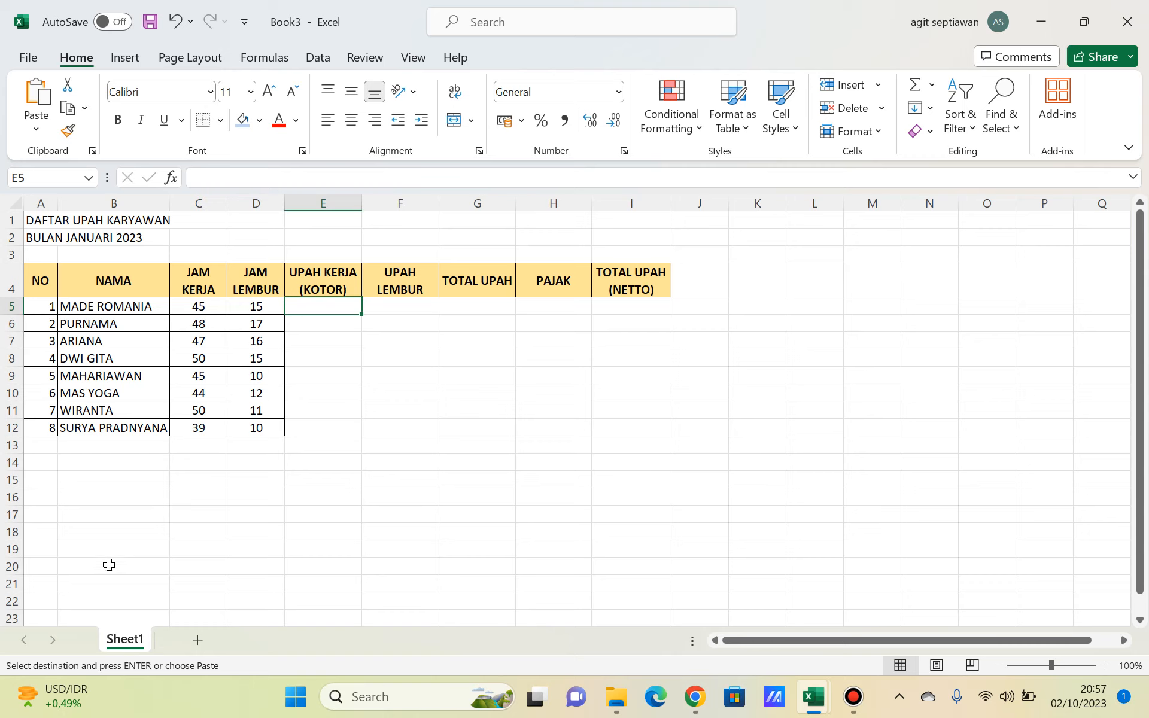
pyautogui.click(198, 565)
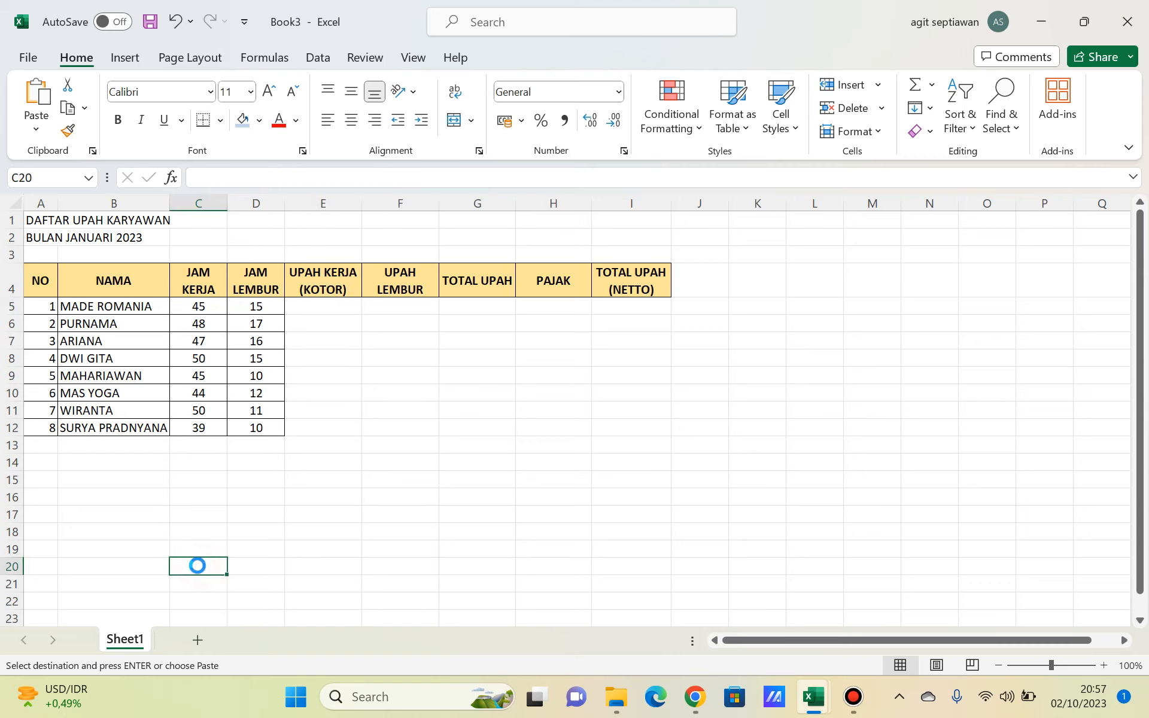
pyautogui.hotkey('ctrl', 'v')
# Label the 25000 per jam rate by entering JAM KERJA in E20.
pyautogui.press('Right')
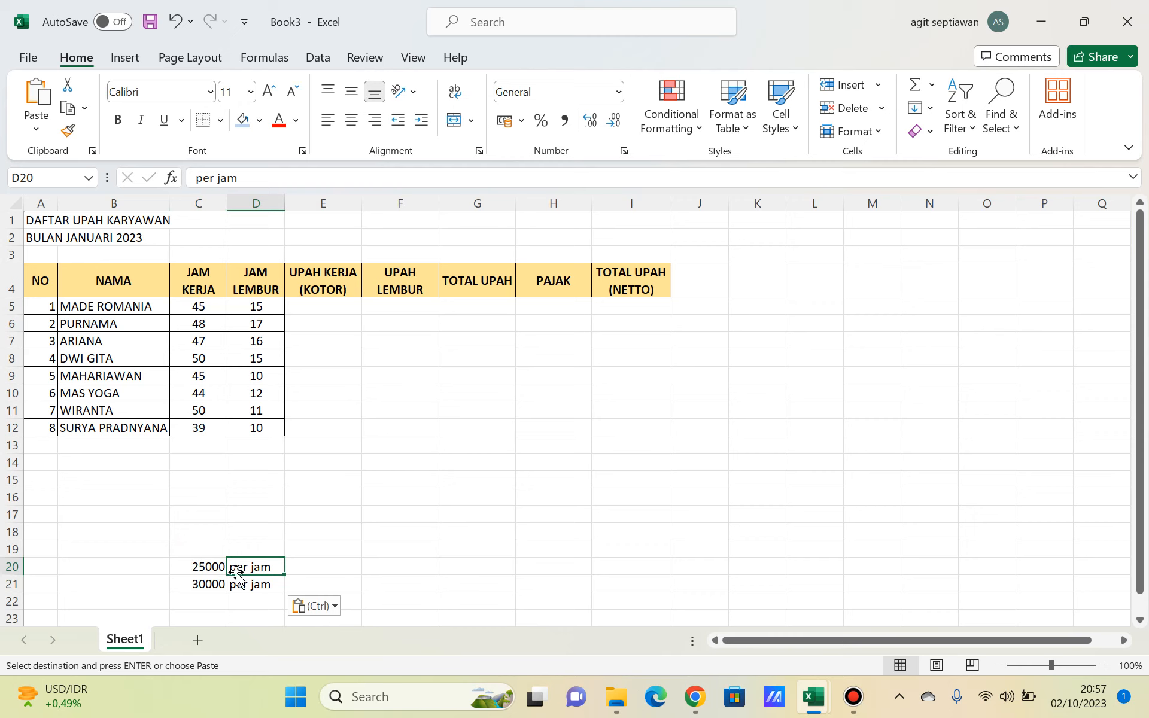
pyautogui.press('Right')
pyautogui.write('U')
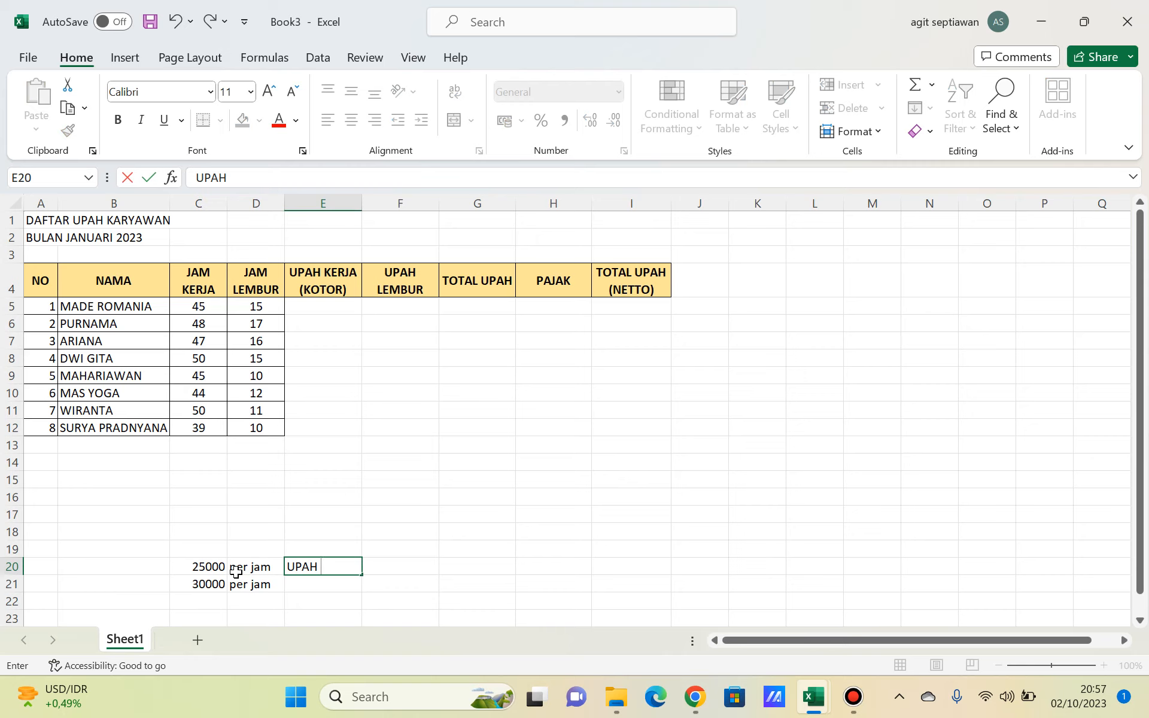
pyautogui.write('PA')
pyautogui.press('BackSpace')
pyautogui.press('BackSpace')
pyautogui.press('BackSpace')
pyautogui.write('JAM')
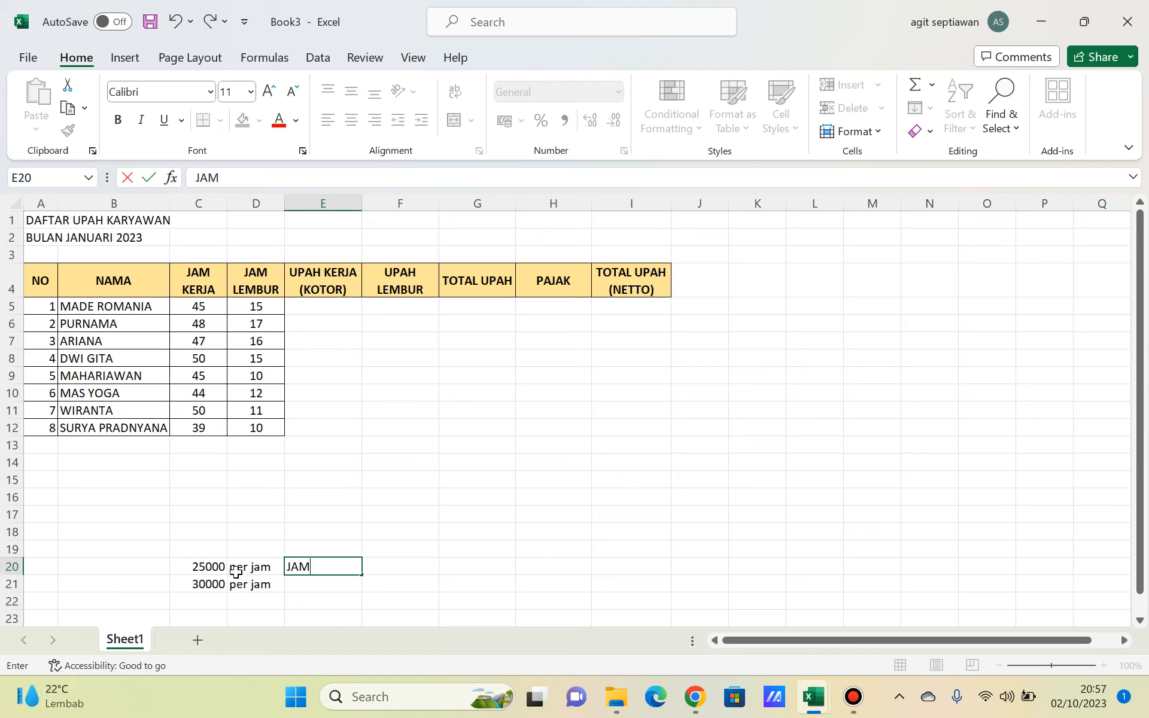
pyautogui.write(' KERJA')
pyautogui.press('Return')
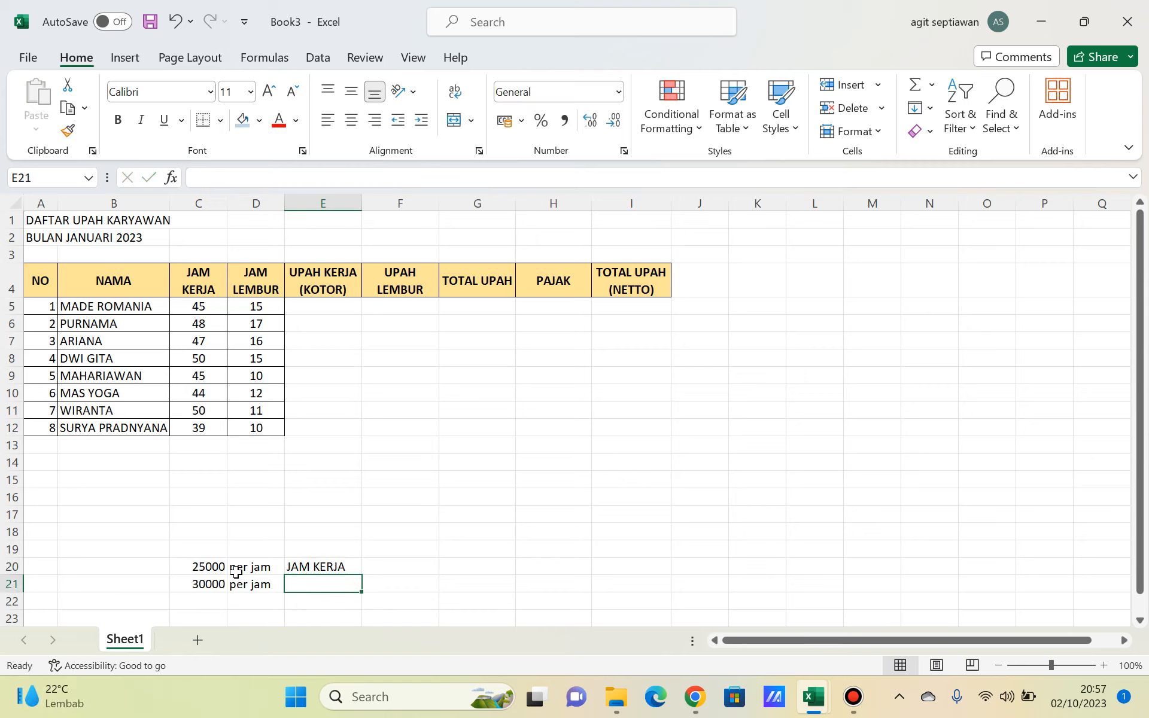
# Label the 30000 per jam rate by entering JAM LEMBUR in E21.
pyautogui.write('JAM LEMBUR')
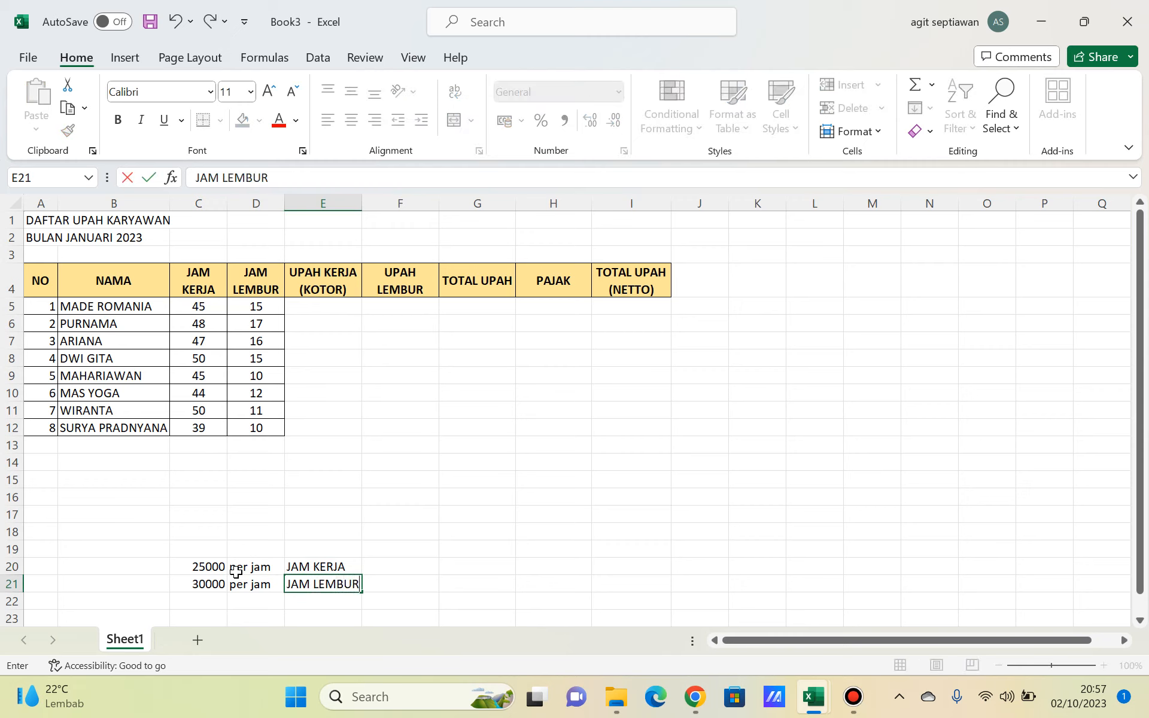
pyautogui.press('Return')
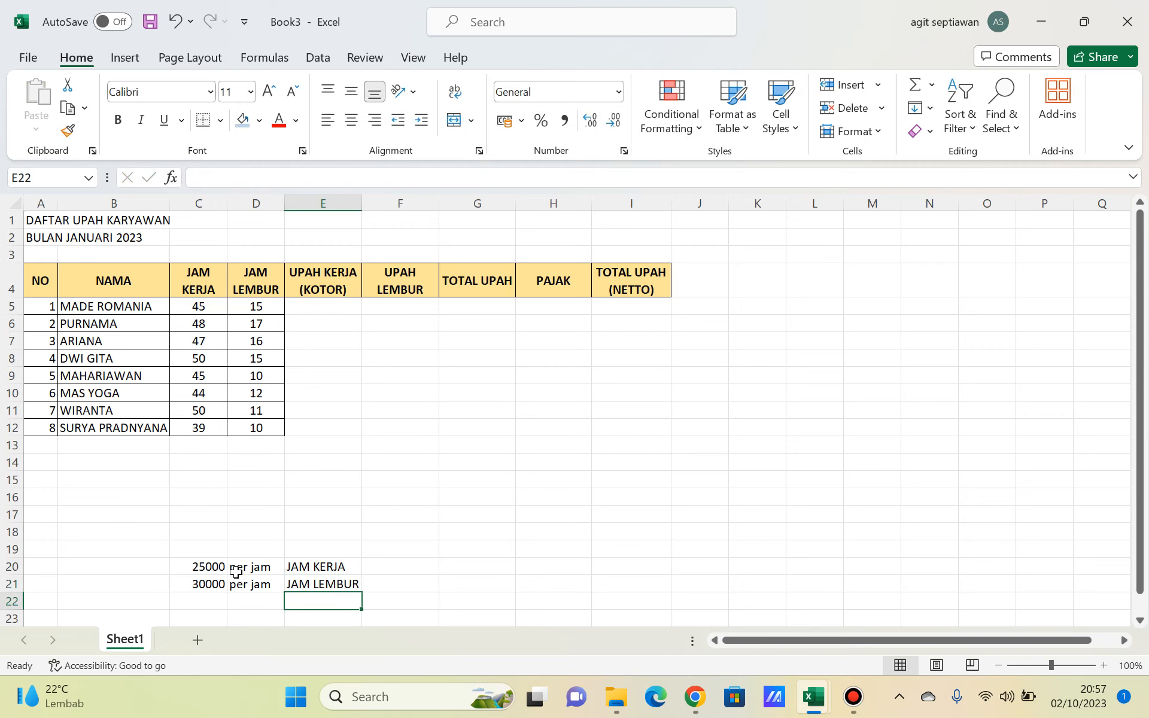
pyautogui.press('Up')
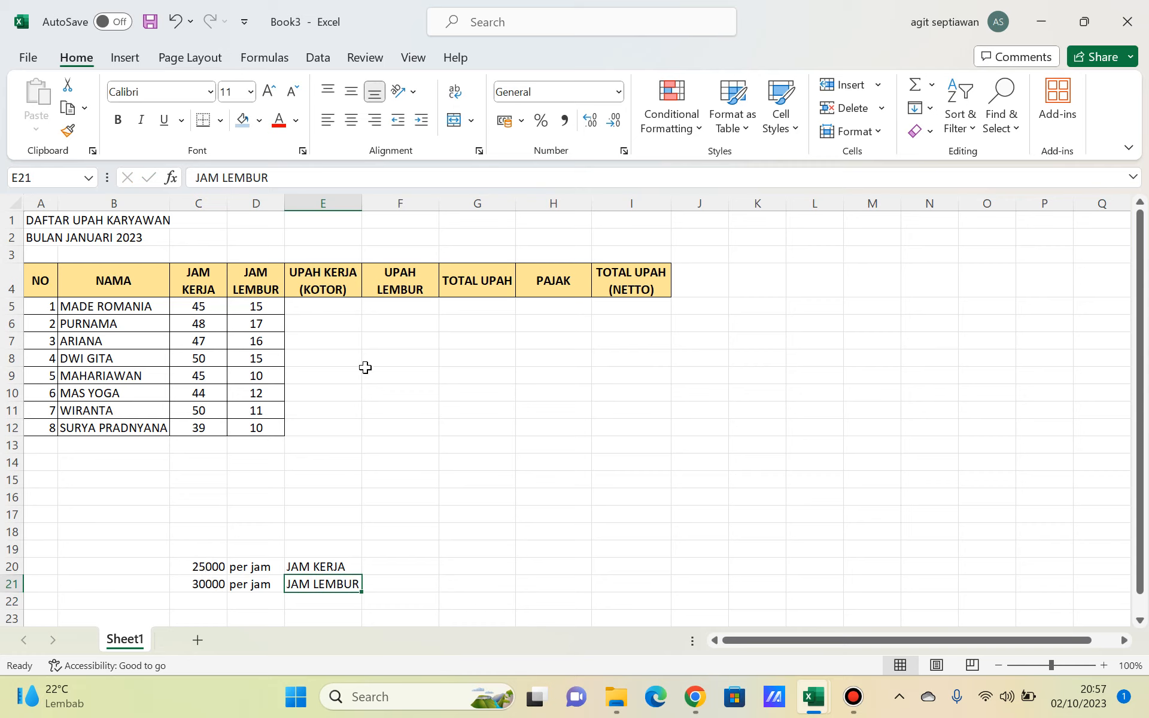
# Try calculating the first employee's UPAH KERJA in E5 with =C5*C20 and clear the cell again.
pyautogui.click(318, 318)
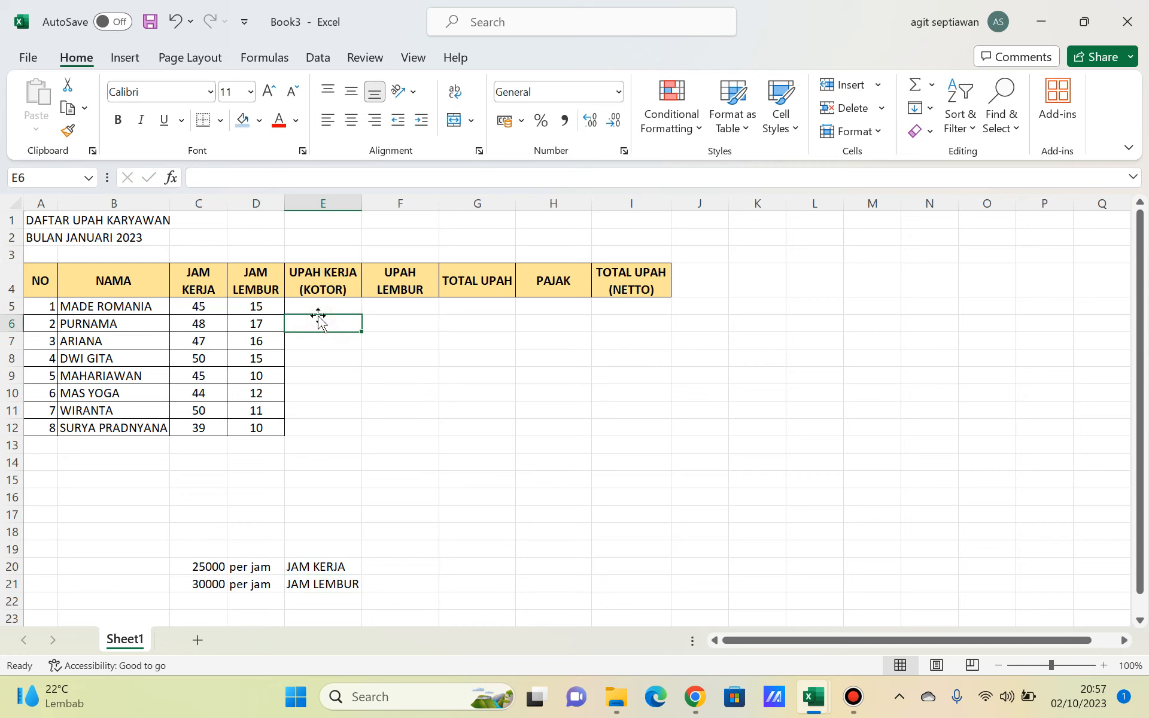
pyautogui.press('Up')
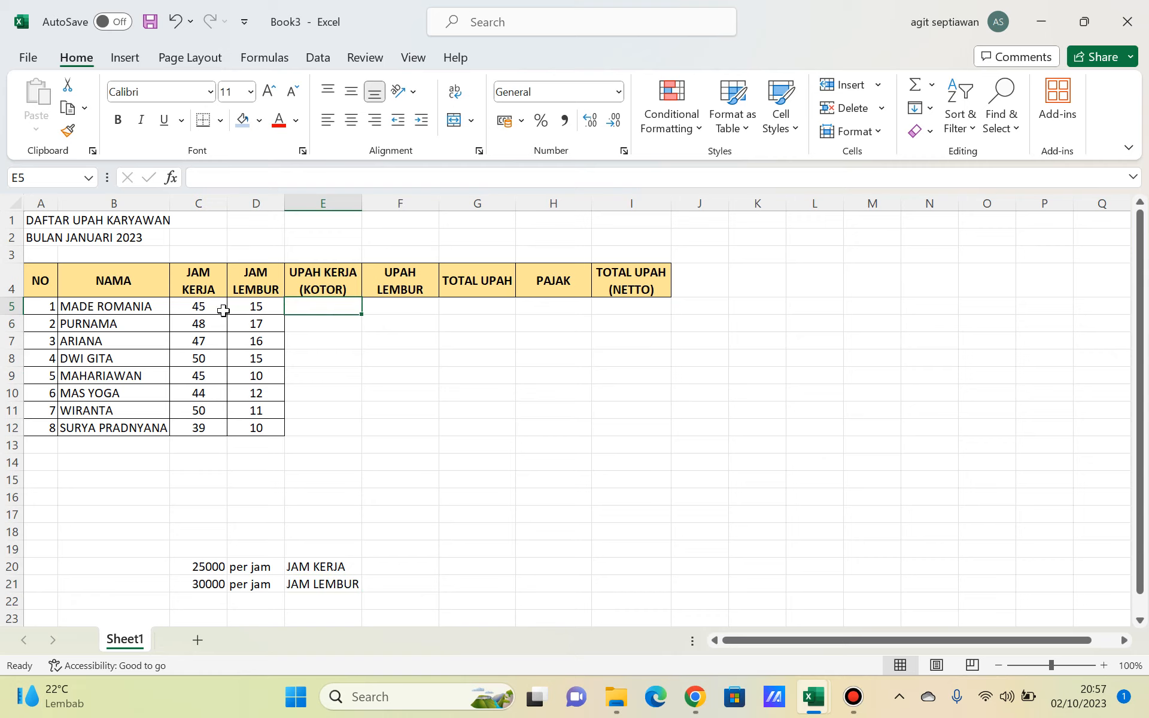
pyautogui.write('=')
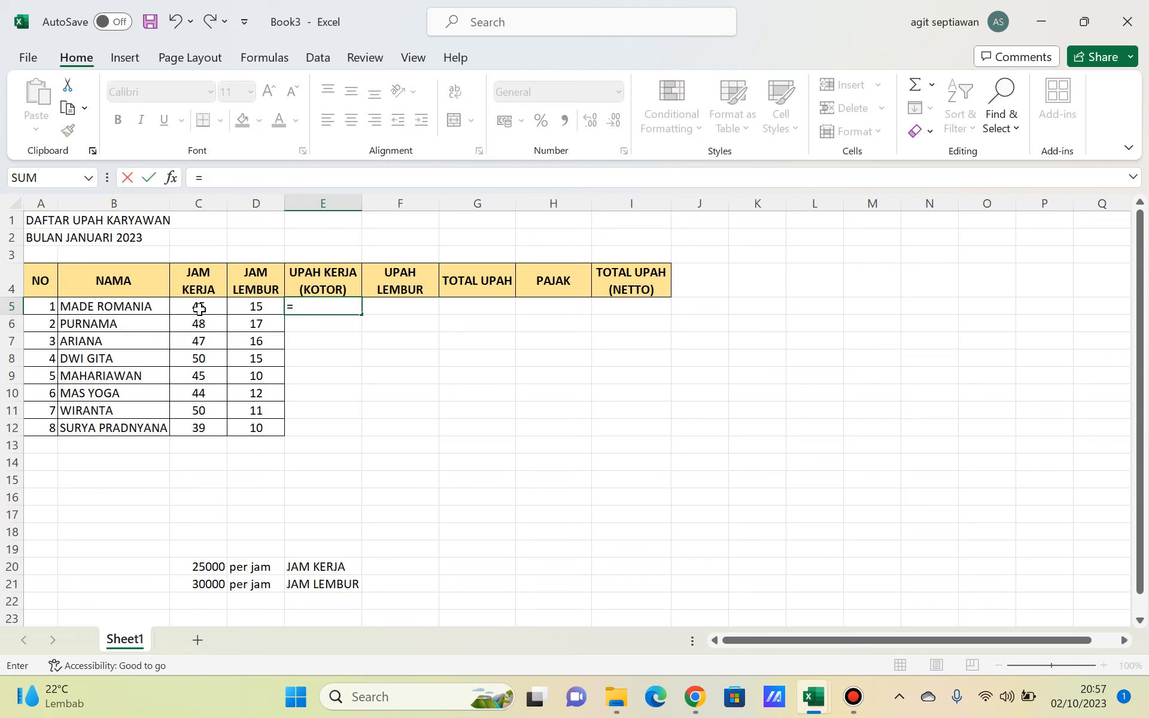
pyautogui.click(199, 308)
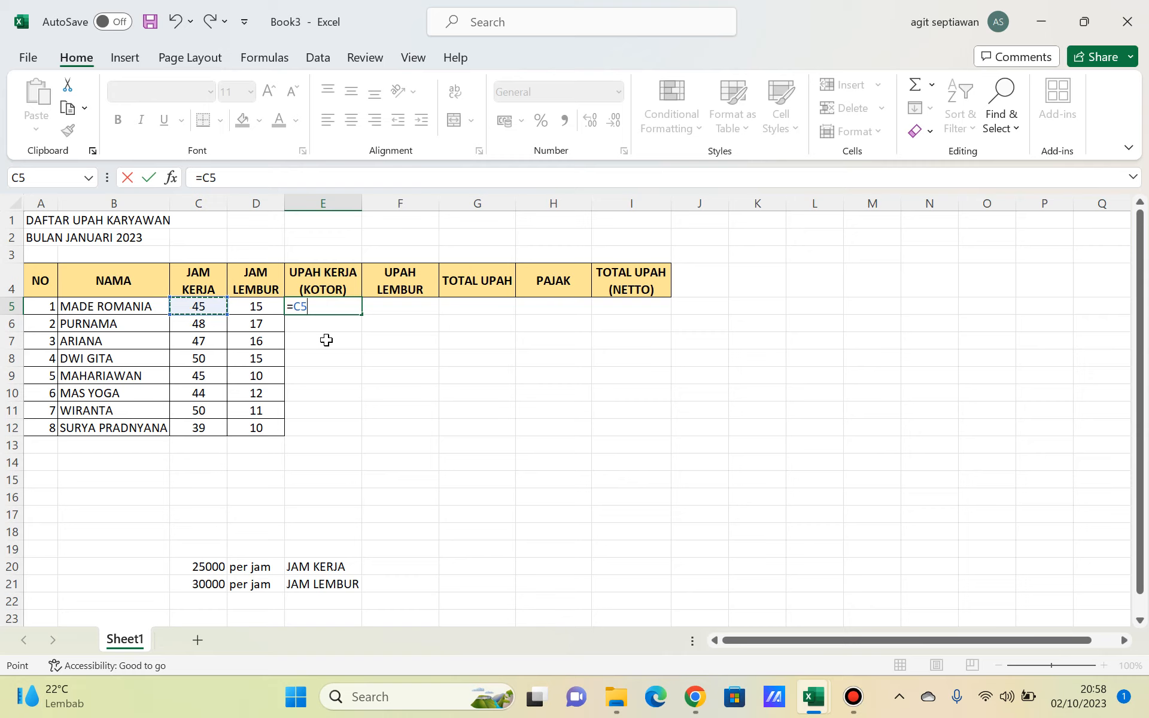
pyautogui.write('*')
pyautogui.click(211, 568)
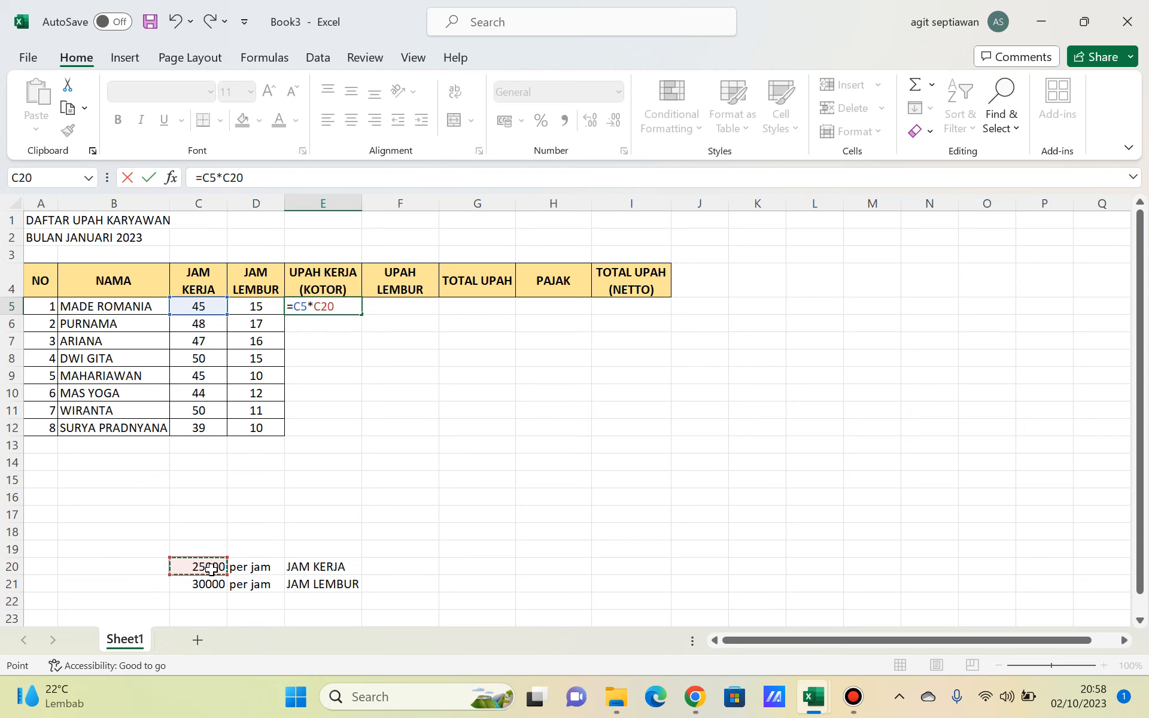
pyautogui.press('Return')
pyautogui.press('Up')
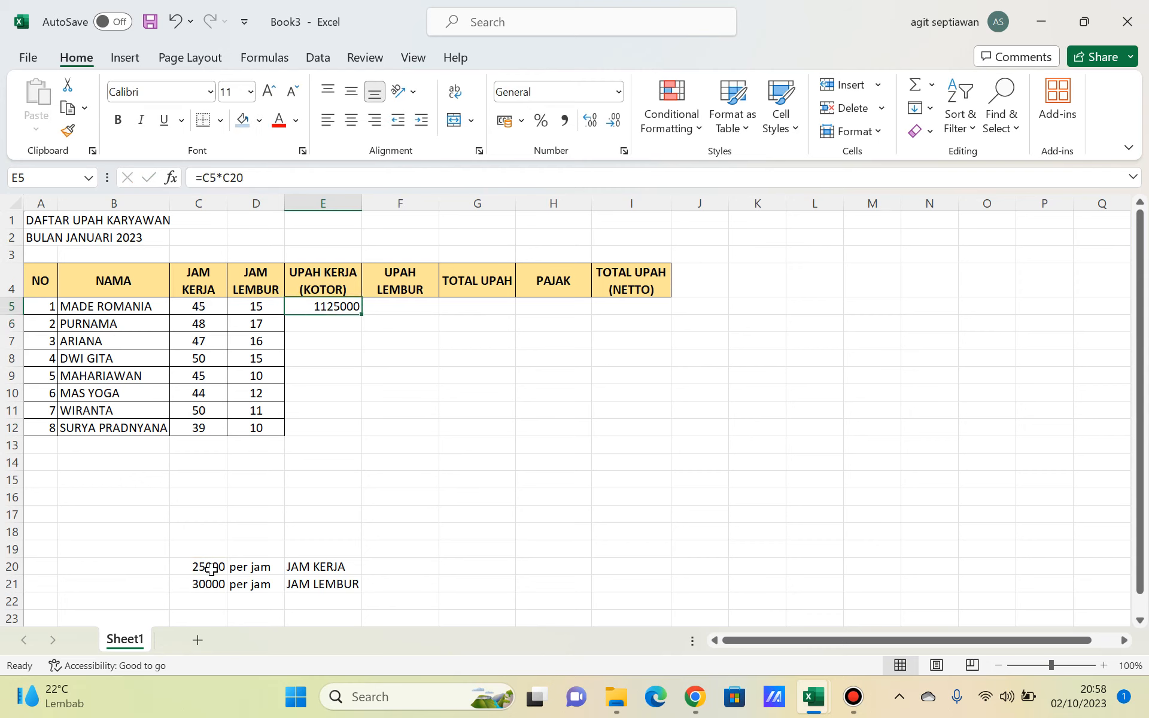
pyautogui.press('Delete')
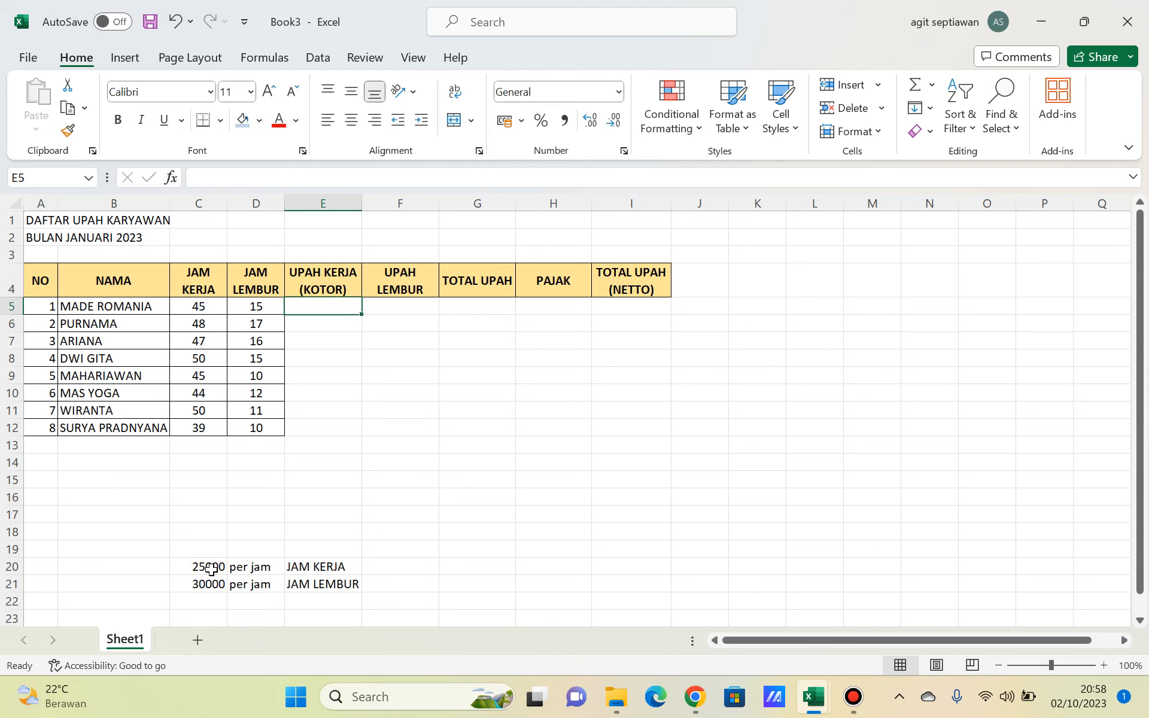
# Calculate the first employee's UPAH KERJA (KOTOR) in E5 with the formula =C5*25000.
pyautogui.write('=')
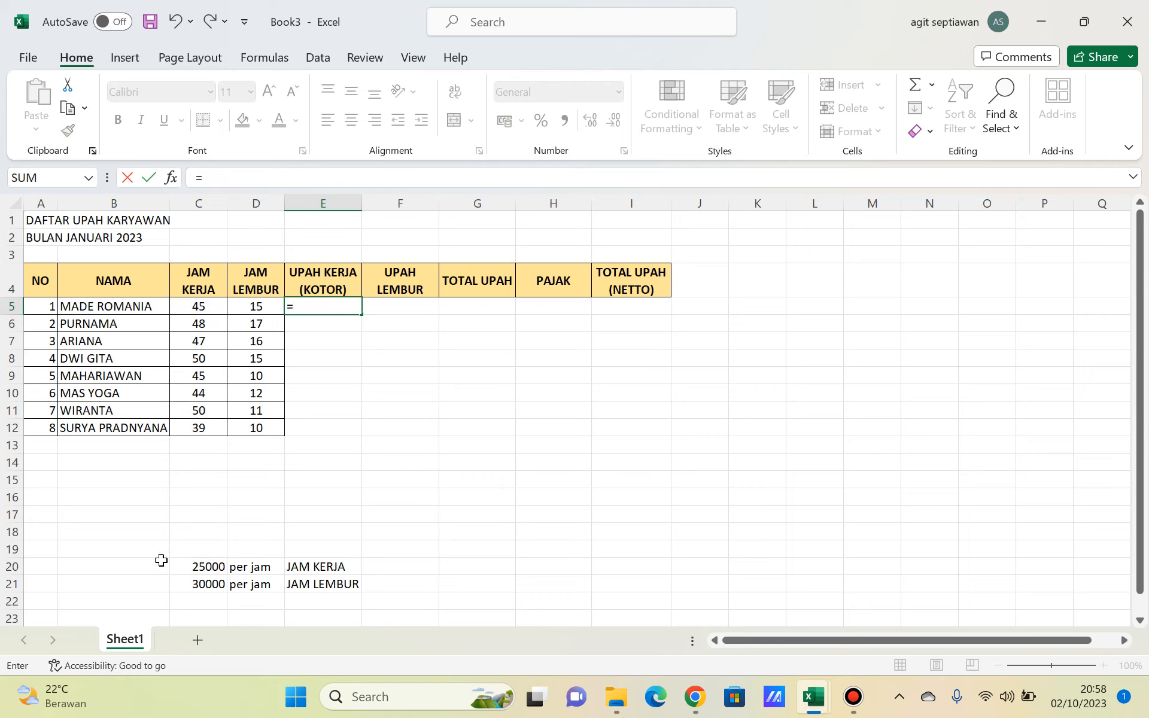
pyautogui.click(196, 303)
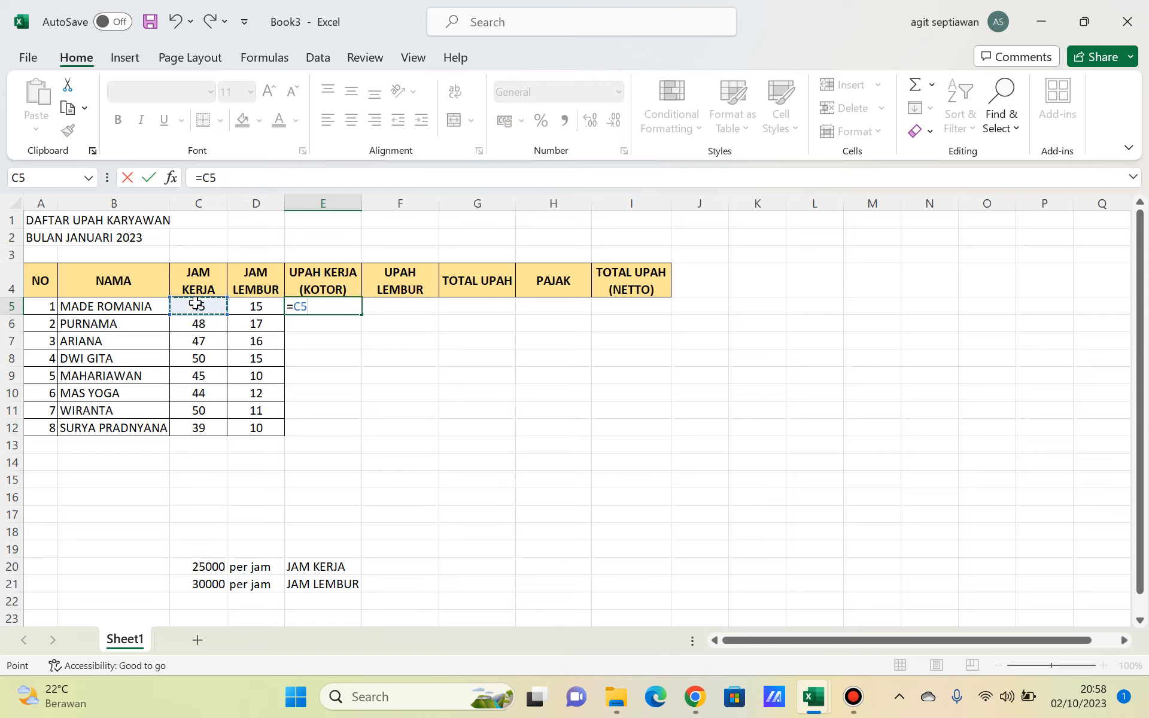
pyautogui.write('*')
pyautogui.press('Return')
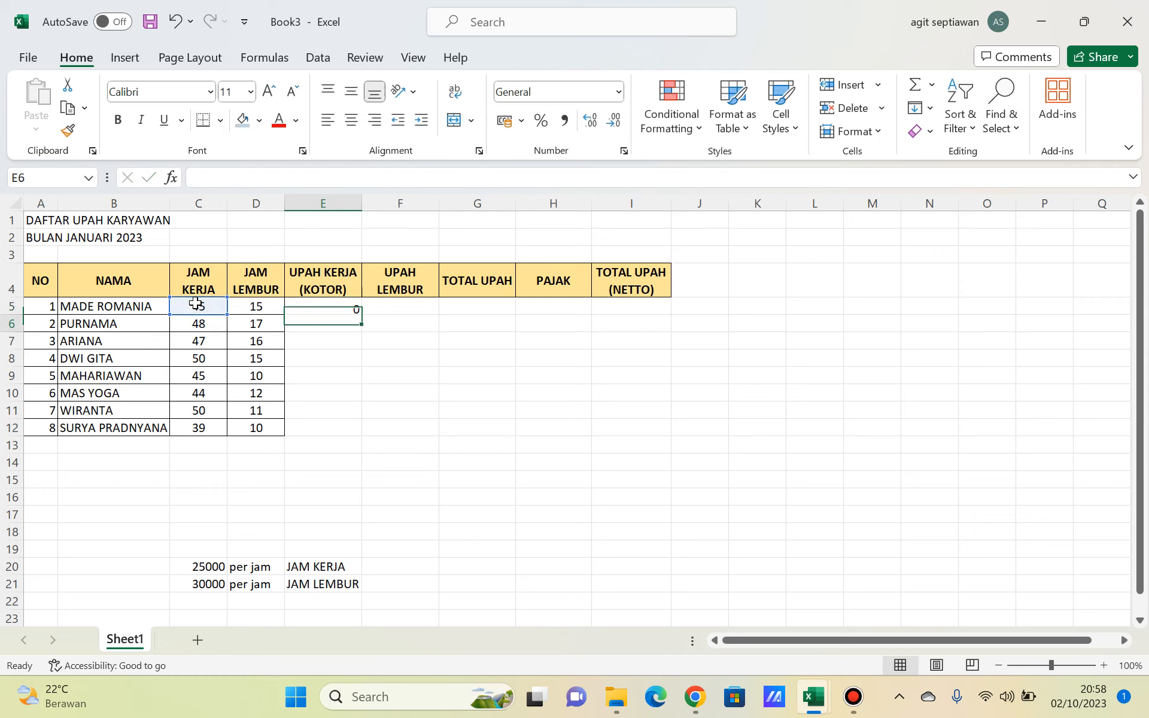
pyautogui.press('Up')
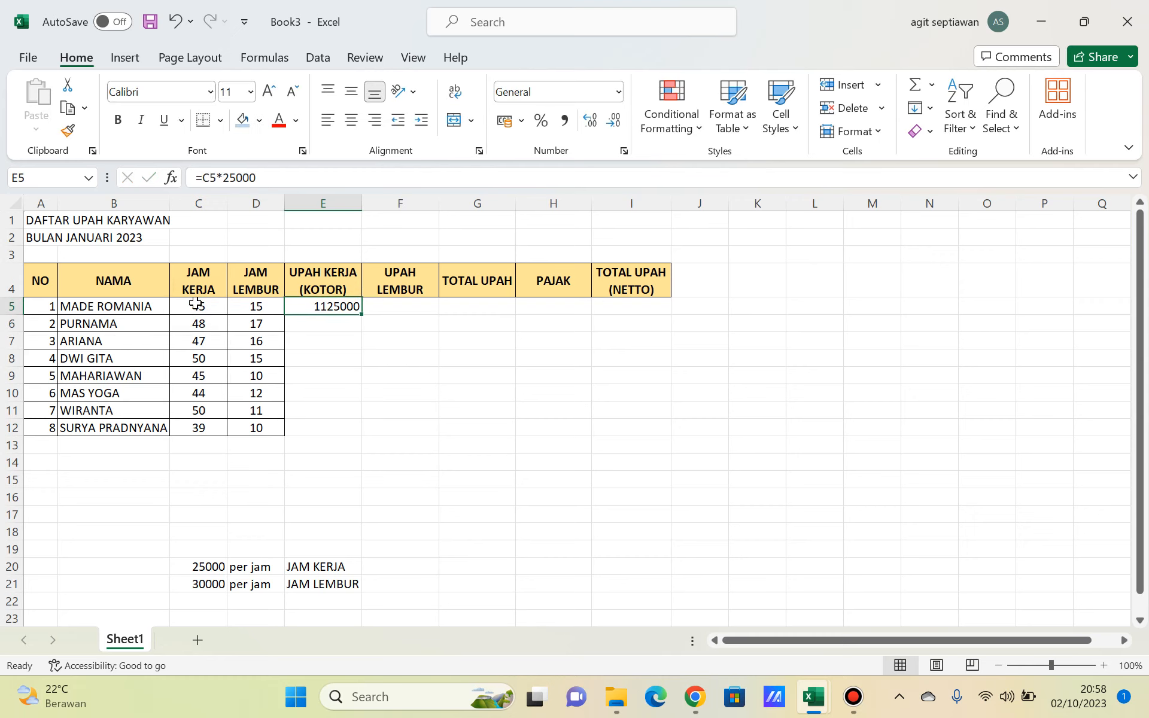
# Calculate the first employee's UPAH LEMBUR in F5 with the formula =D5*C21.
pyautogui.press('Right')
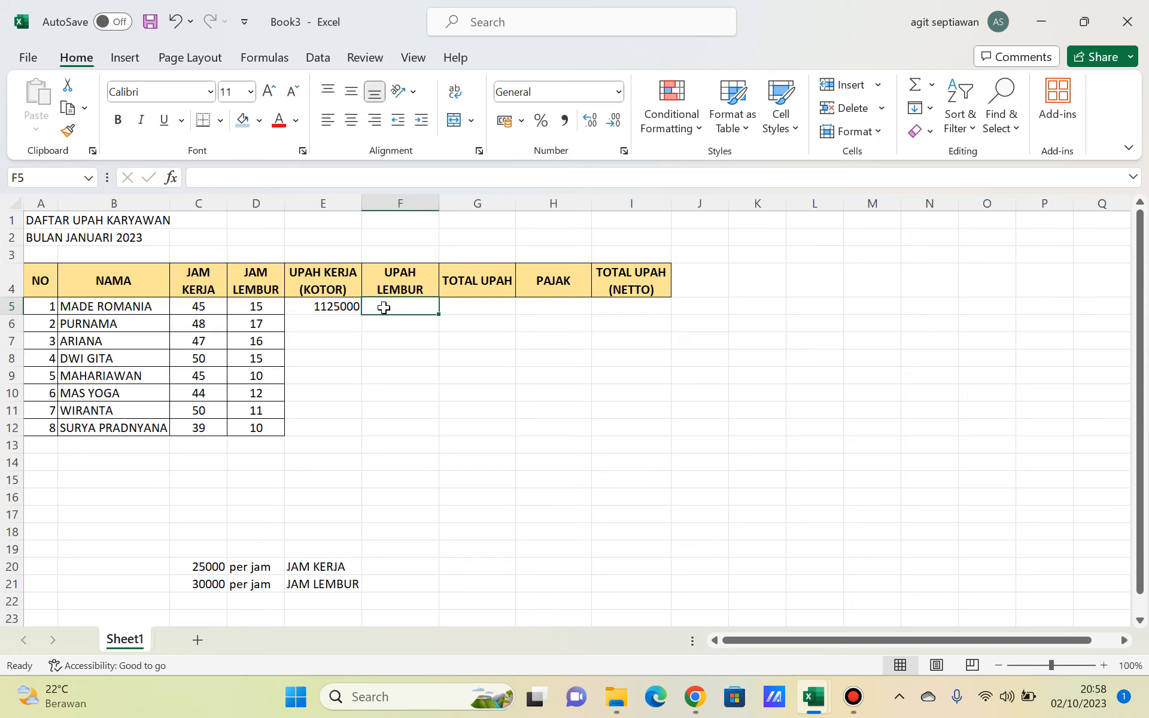
pyautogui.write('=')
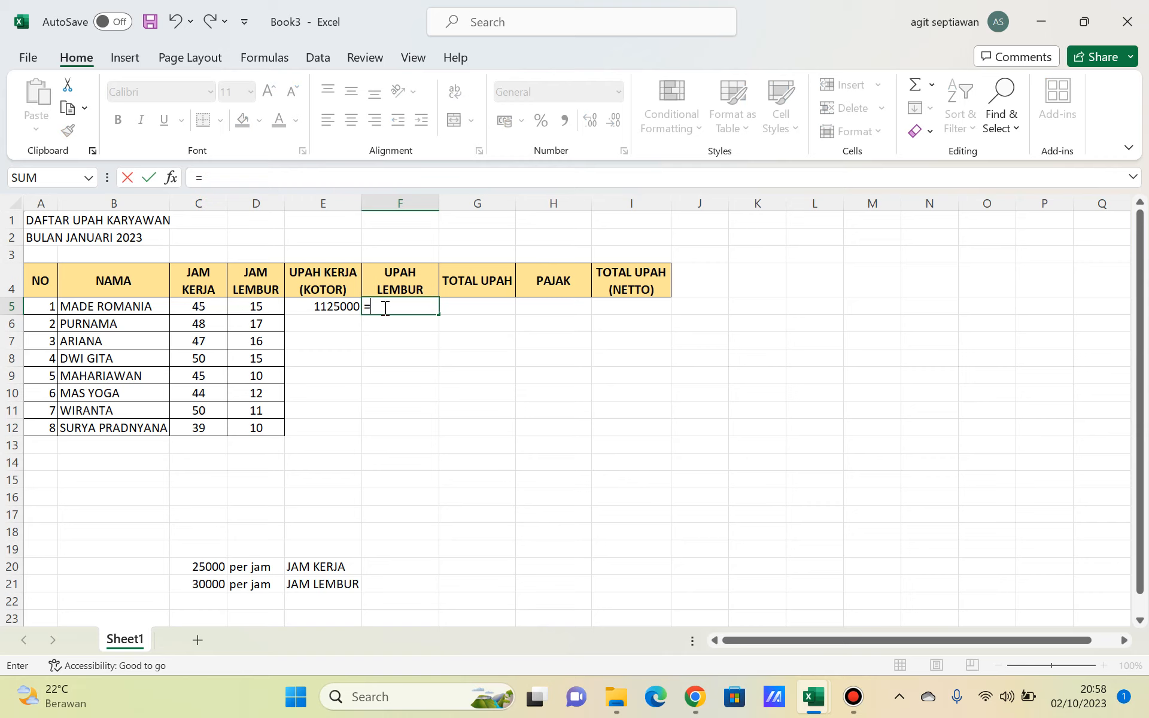
pyautogui.click(260, 308)
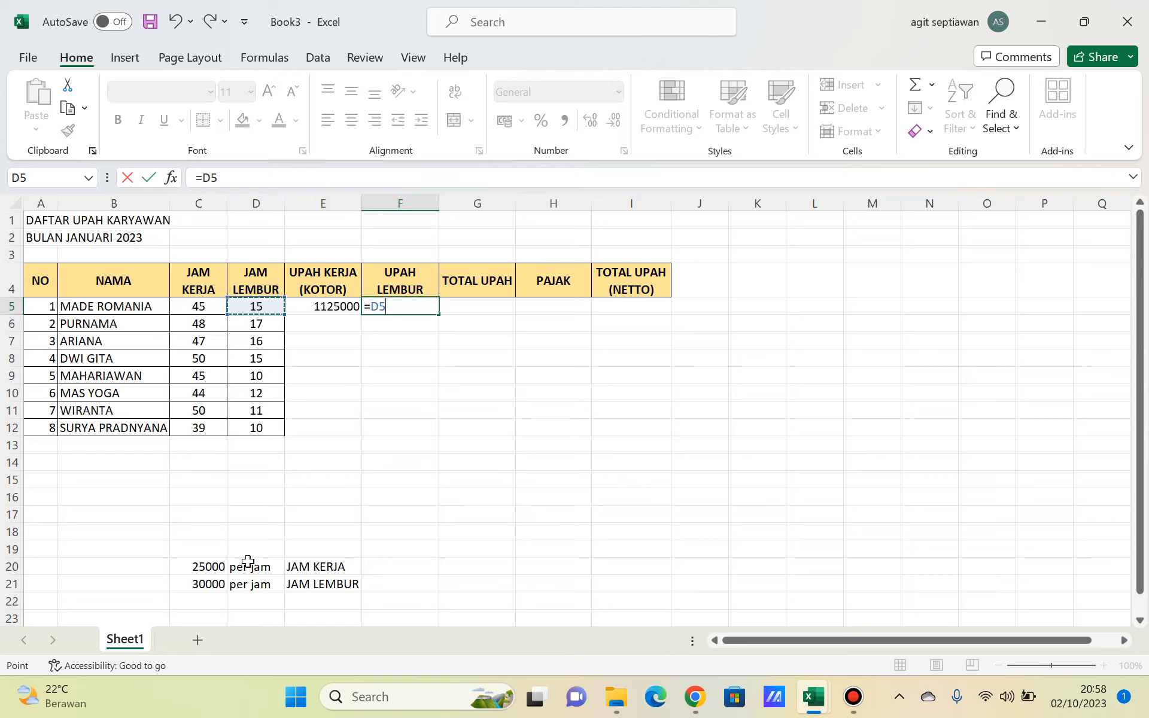
pyautogui.click(211, 583)
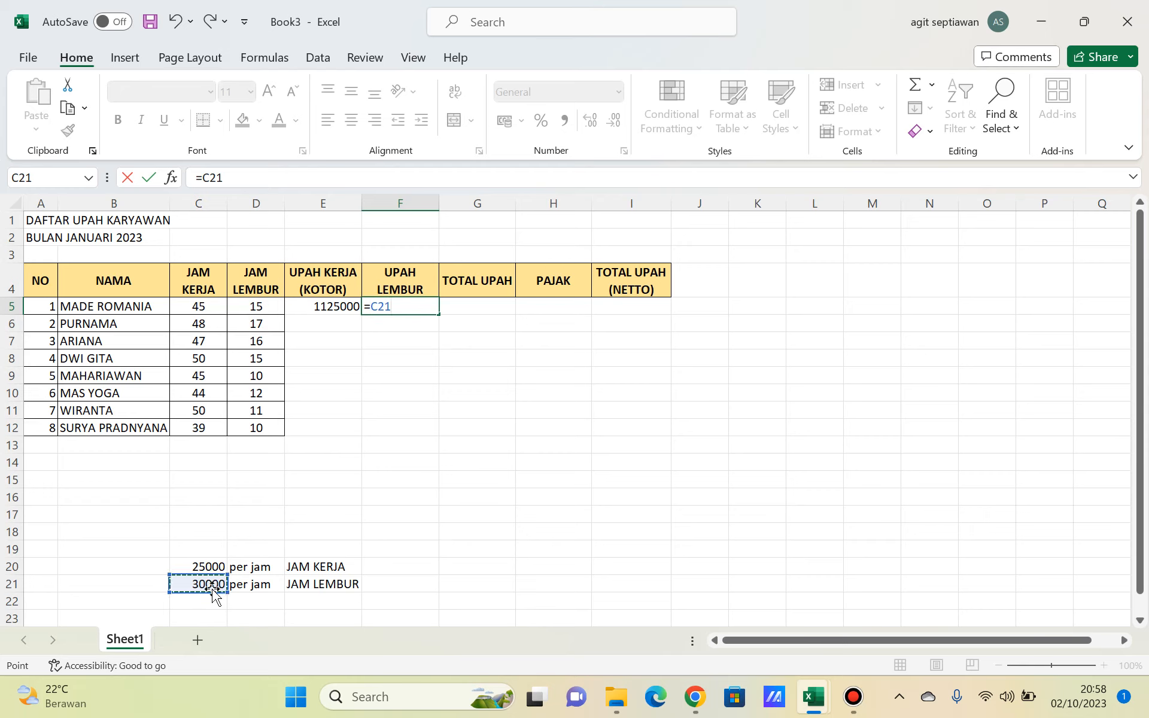
pyautogui.press('BackSpace')
pyautogui.press('BackSpace')
pyautogui.press('BackSpace')
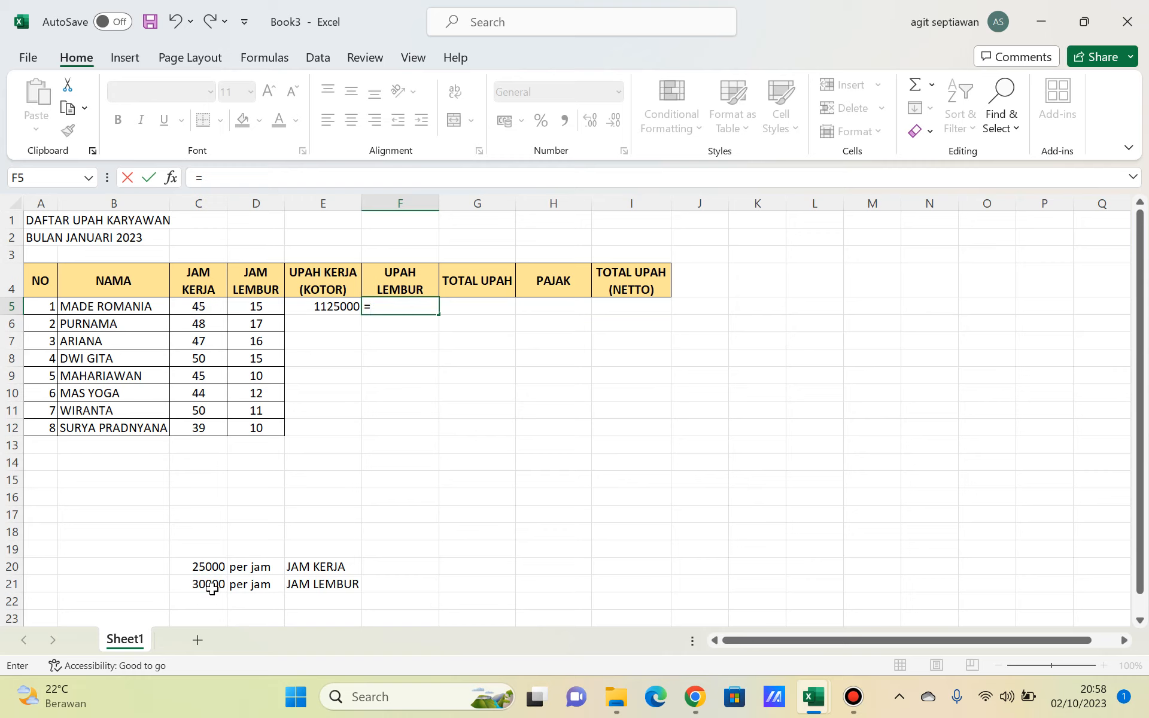
pyautogui.click(244, 306)
pyautogui.write('*')
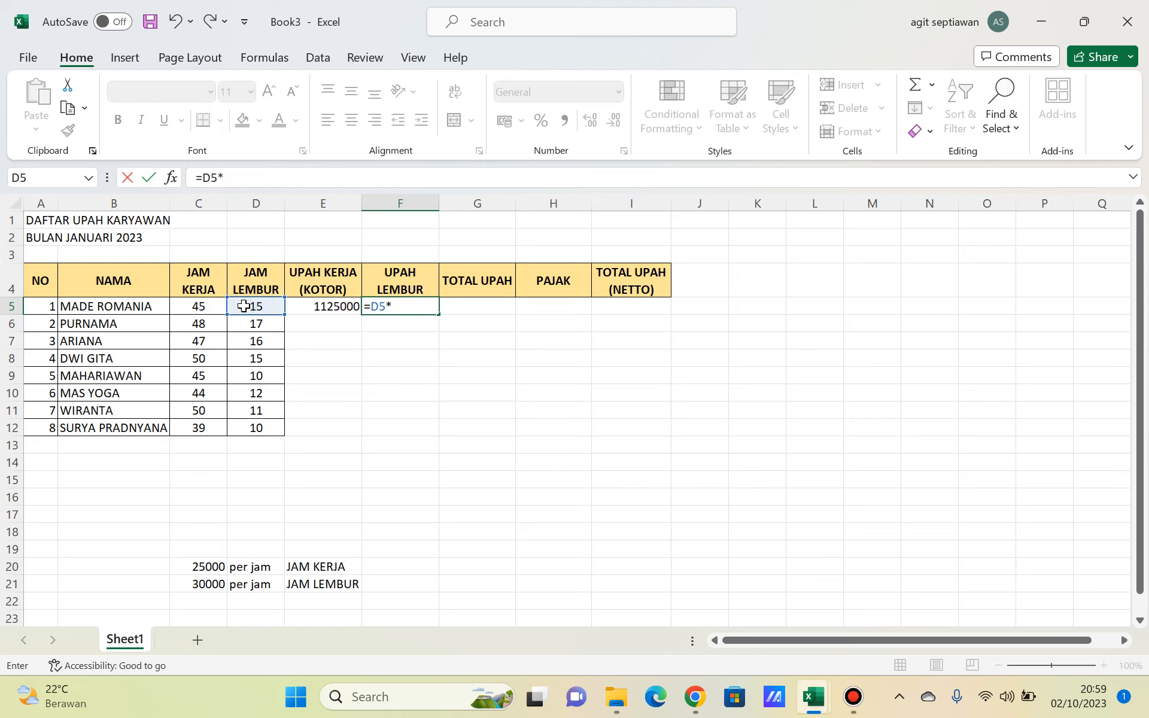
pyautogui.click(202, 586)
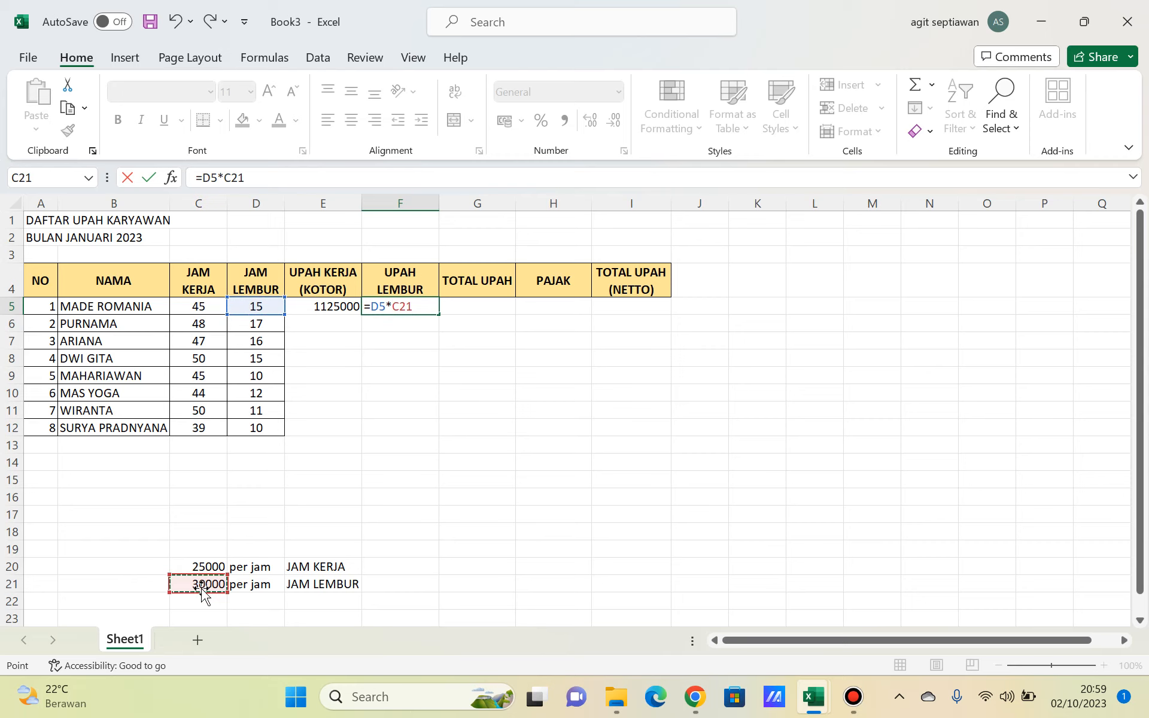
pyautogui.press('Return')
pyautogui.press('Up')
# Calculate the first employee's TOTAL UPAH in G5 with the formula =E5+F5.
pyautogui.press('Right')
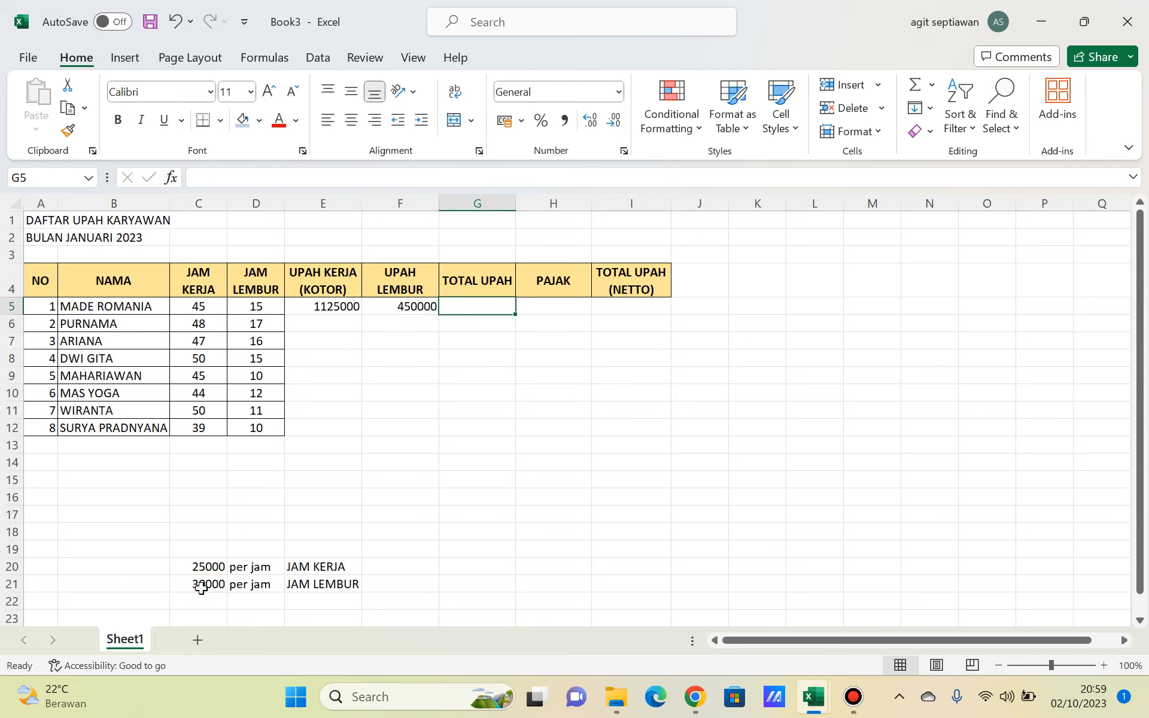
pyautogui.write('=')
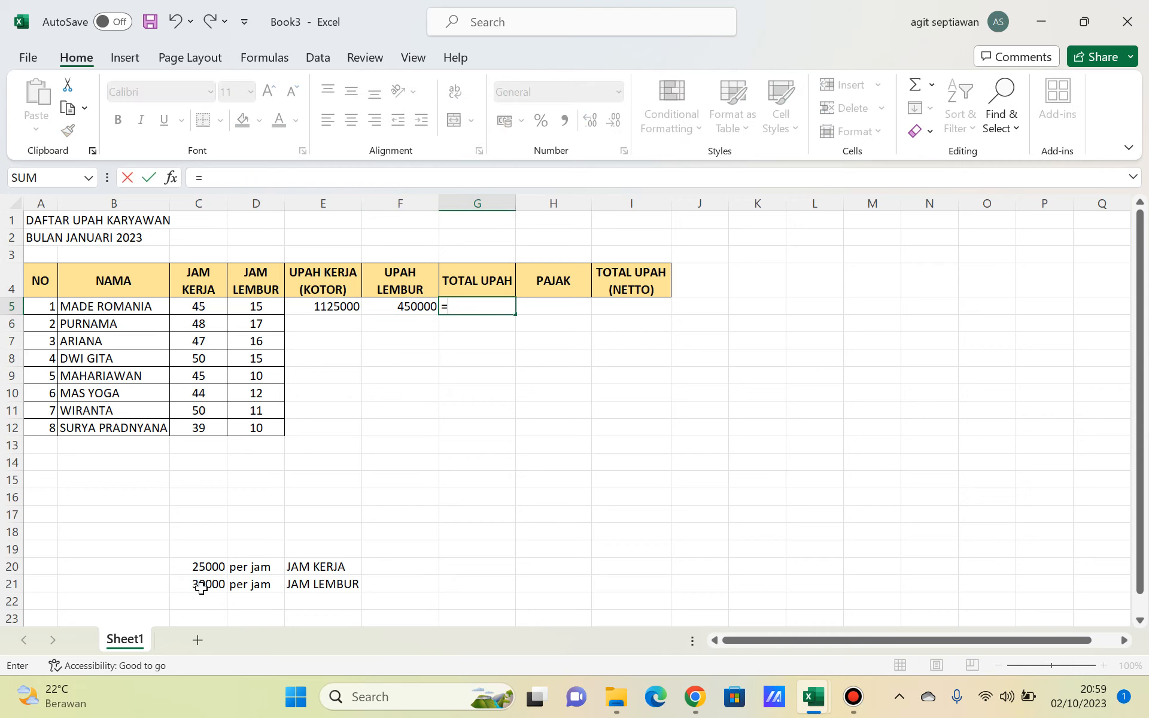
pyautogui.click(315, 307)
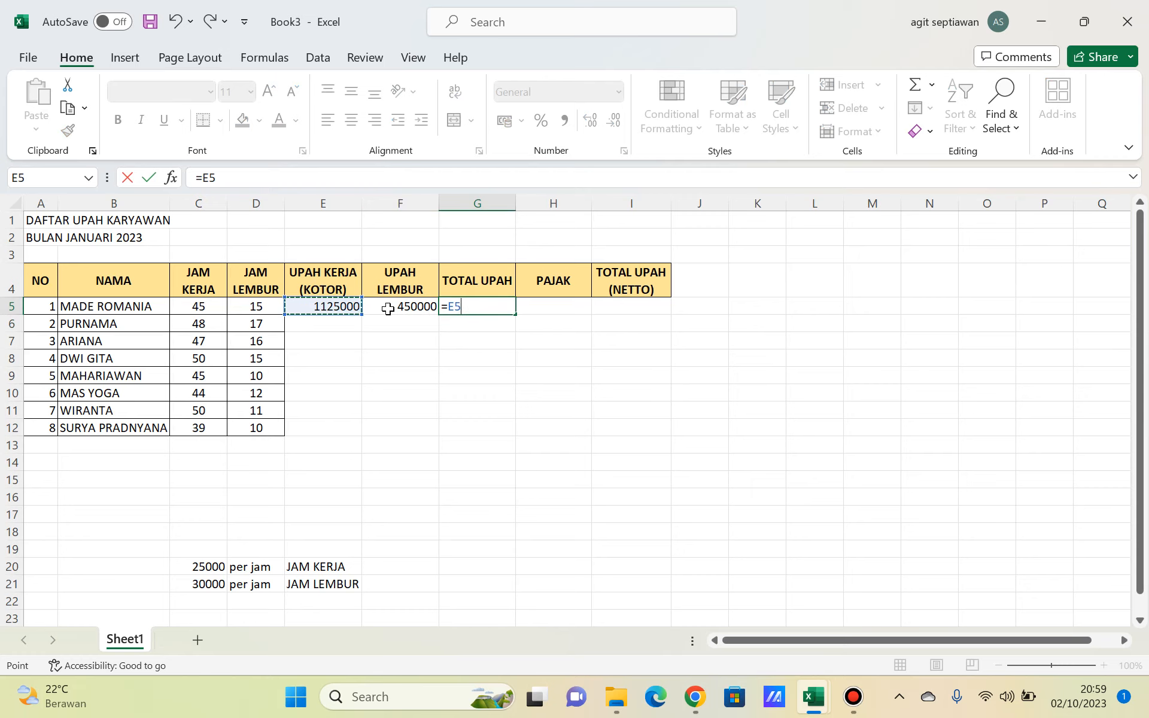
pyautogui.write('+')
pyautogui.click(399, 306)
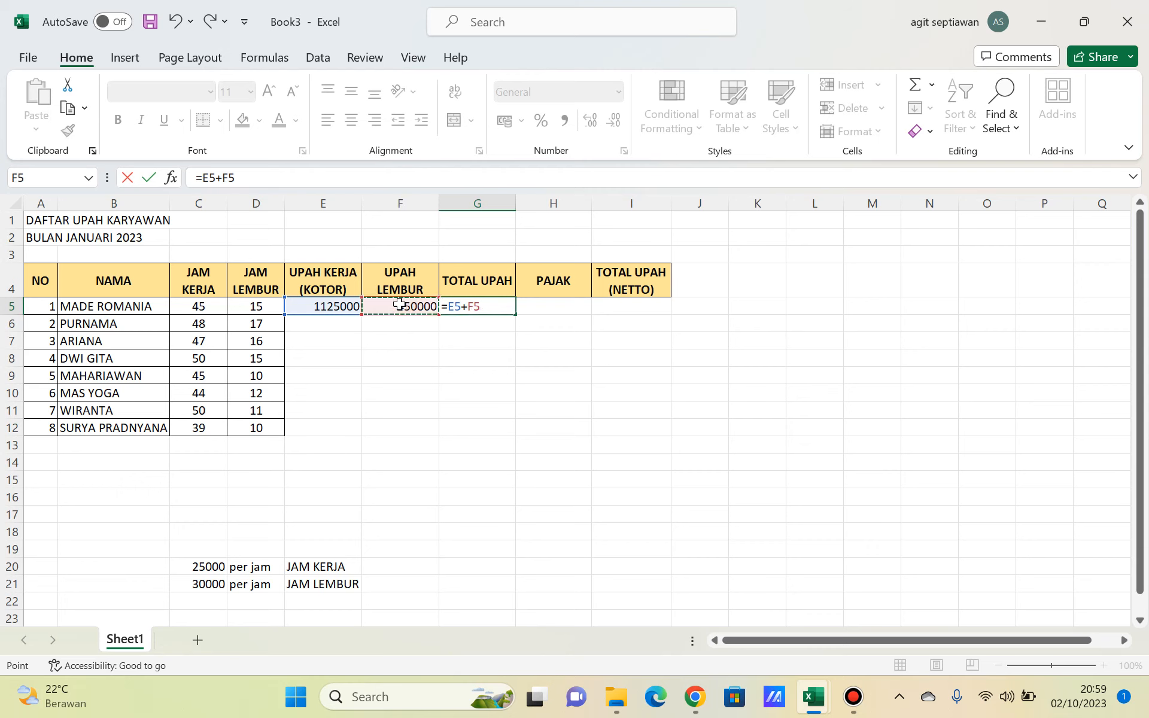
pyautogui.press('Return')
pyautogui.press('Up')
# Calculate the first employee's PAJAK in H5 by multiplying the total wage in G5 by the tax rate.
pyautogui.press('Right')
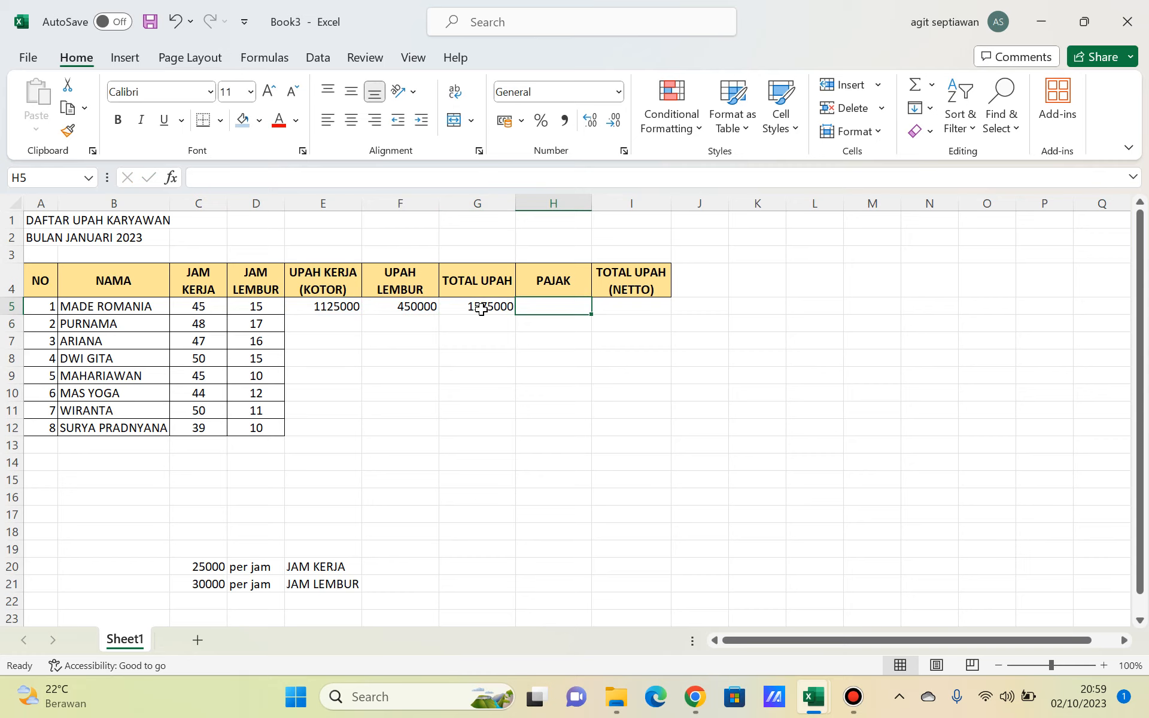
pyautogui.write('=')
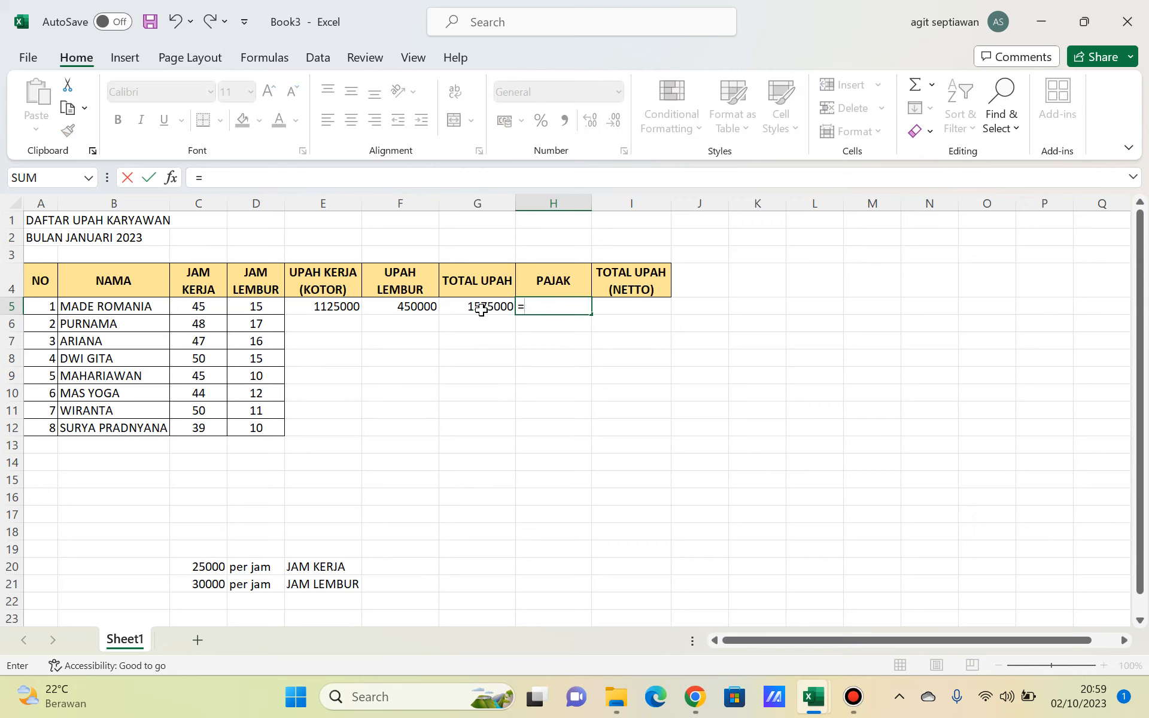
pyautogui.click(495, 307)
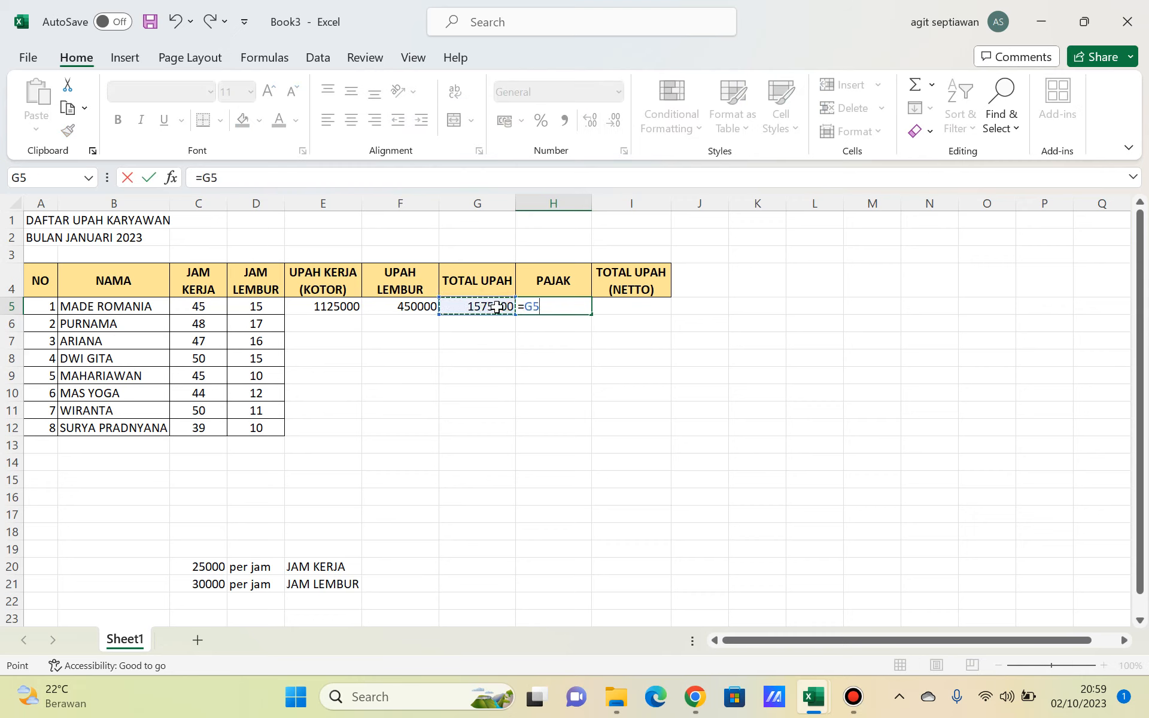
pyautogui.write('*')
pyautogui.hotkey('ctrl', 'Return')
# Calculate the first employee's TOTAL UPAH (NETTO) in I5 with the formula =G5-H5.
pyautogui.click(627, 313)
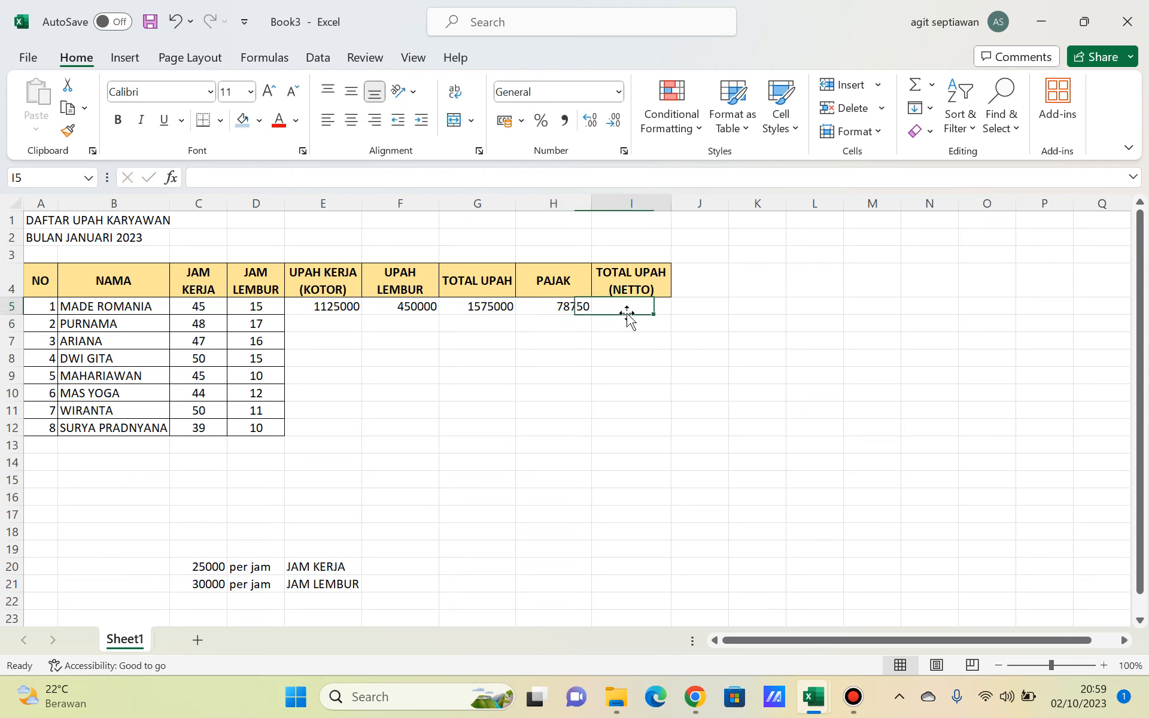
pyautogui.write('=')
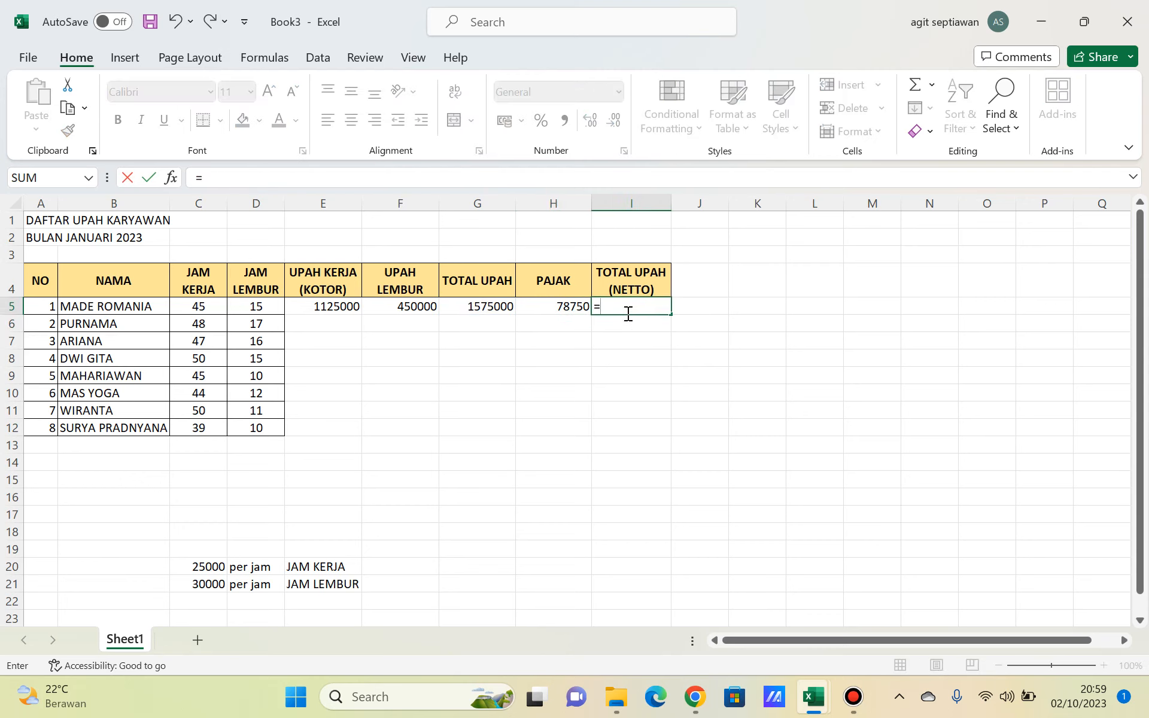
pyautogui.click(477, 310)
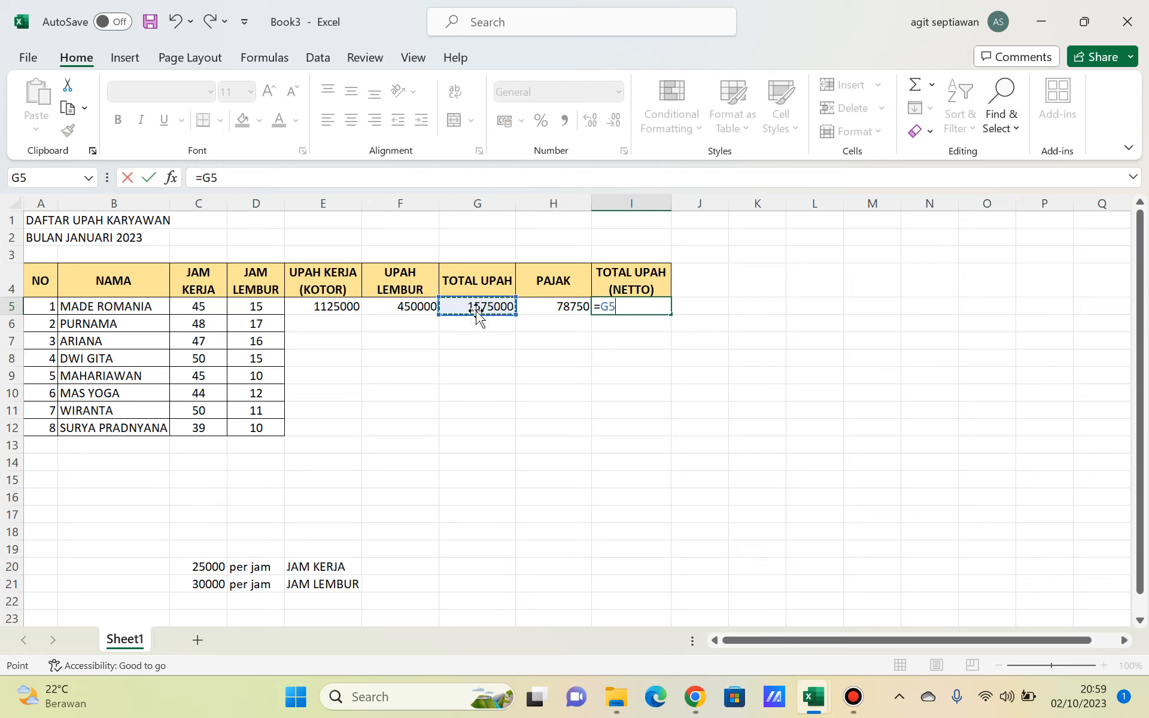
pyautogui.write('-')
pyautogui.click(547, 305)
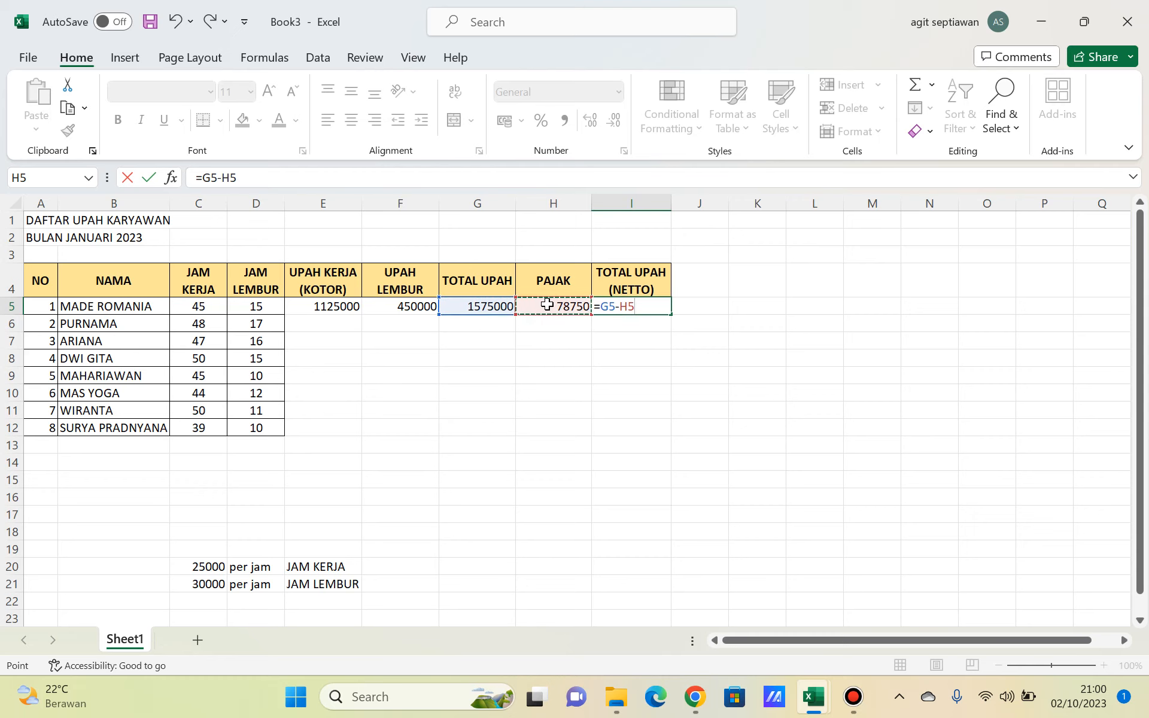
pyautogui.press('Return')
# Fill the wage formulas in E5:I5 down through row 12 for all employees.
pyautogui.press('Up')
pyautogui.press('Left')
pyautogui.press('Left')
pyautogui.press('Left')
pyautogui.press('Left')
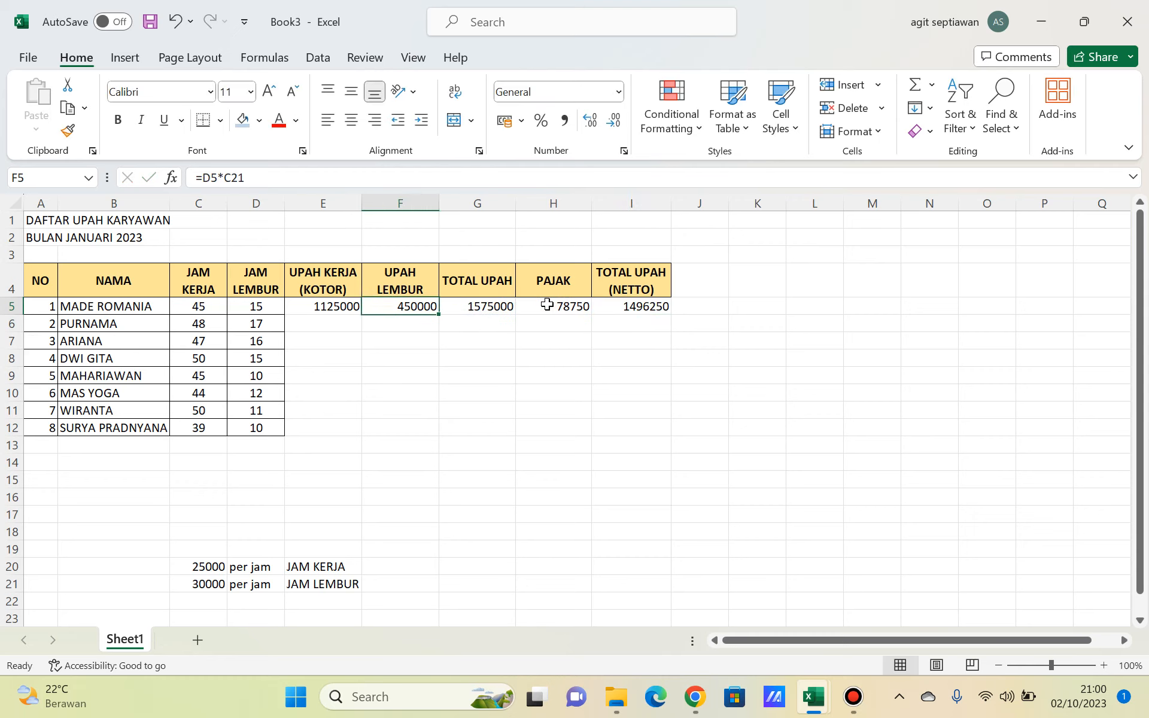
pyautogui.hotkey('shift', 'Right')
pyautogui.hotkey('shift', 'Right')
pyautogui.hotkey('shift', 'Right')
pyautogui.hotkey('shift', 'Right')
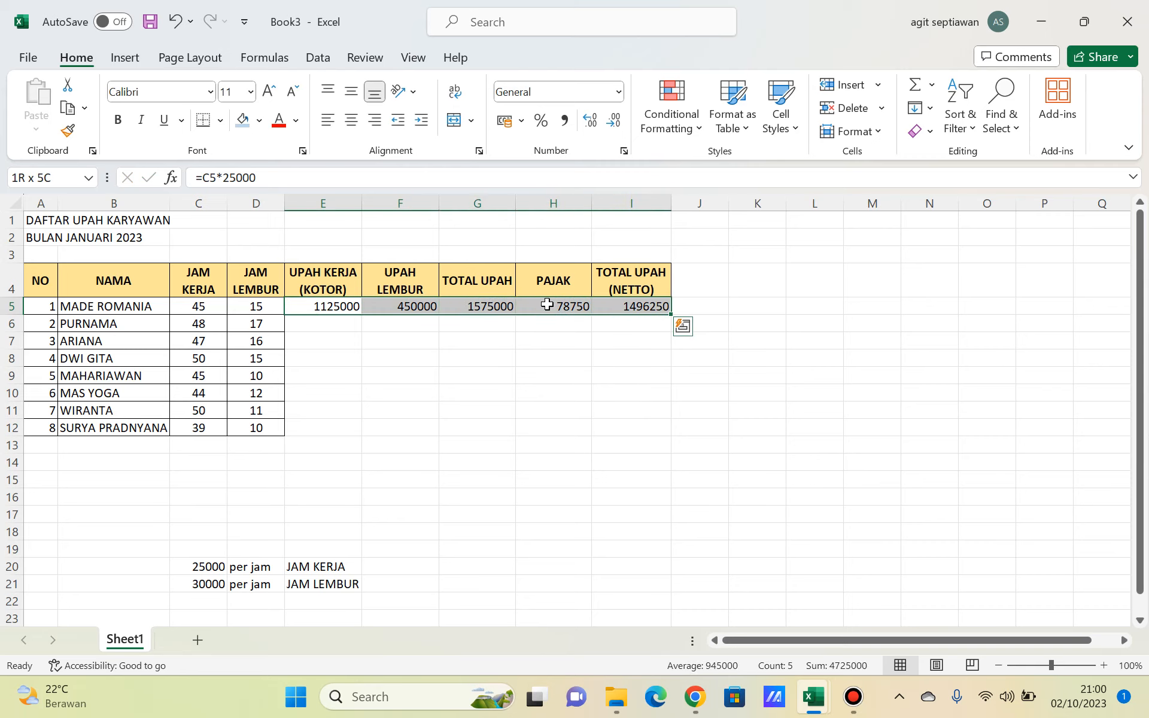
pyautogui.doubleClick(672, 315)
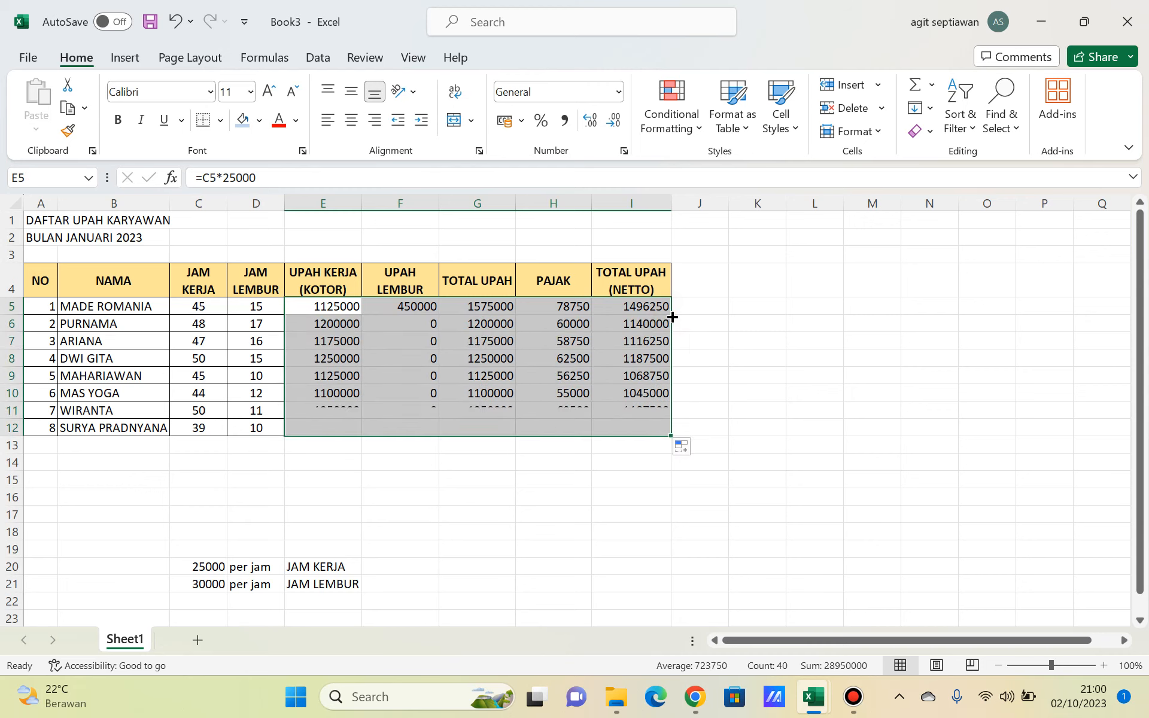
# Check the overtime formula's rate reference, and change the UPAH LEMBUR formula in F5 to =D5*30000.
pyautogui.click(392, 325)
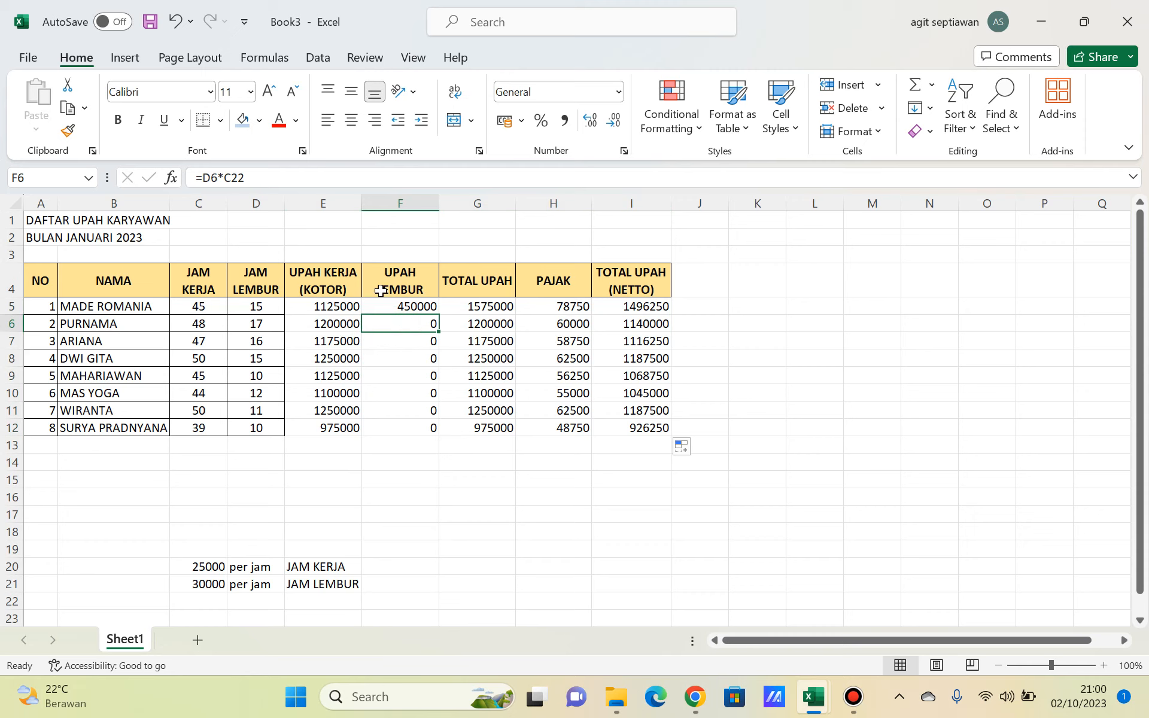
pyautogui.click(205, 584)
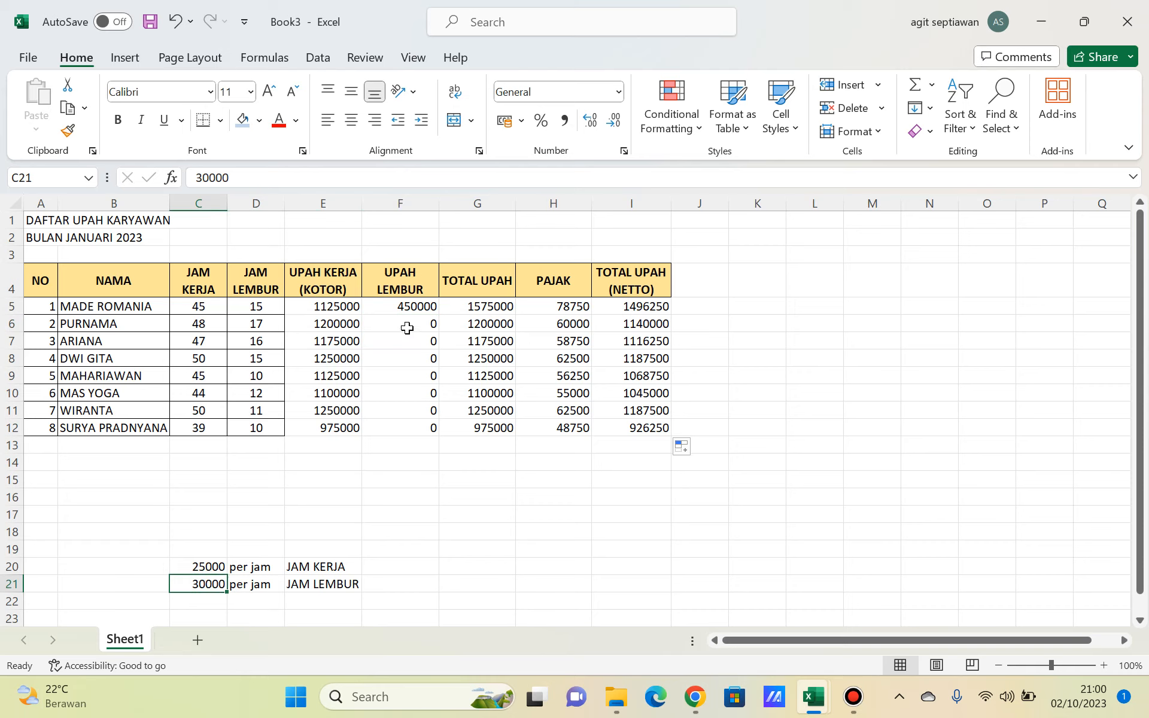
pyautogui.click(336, 324)
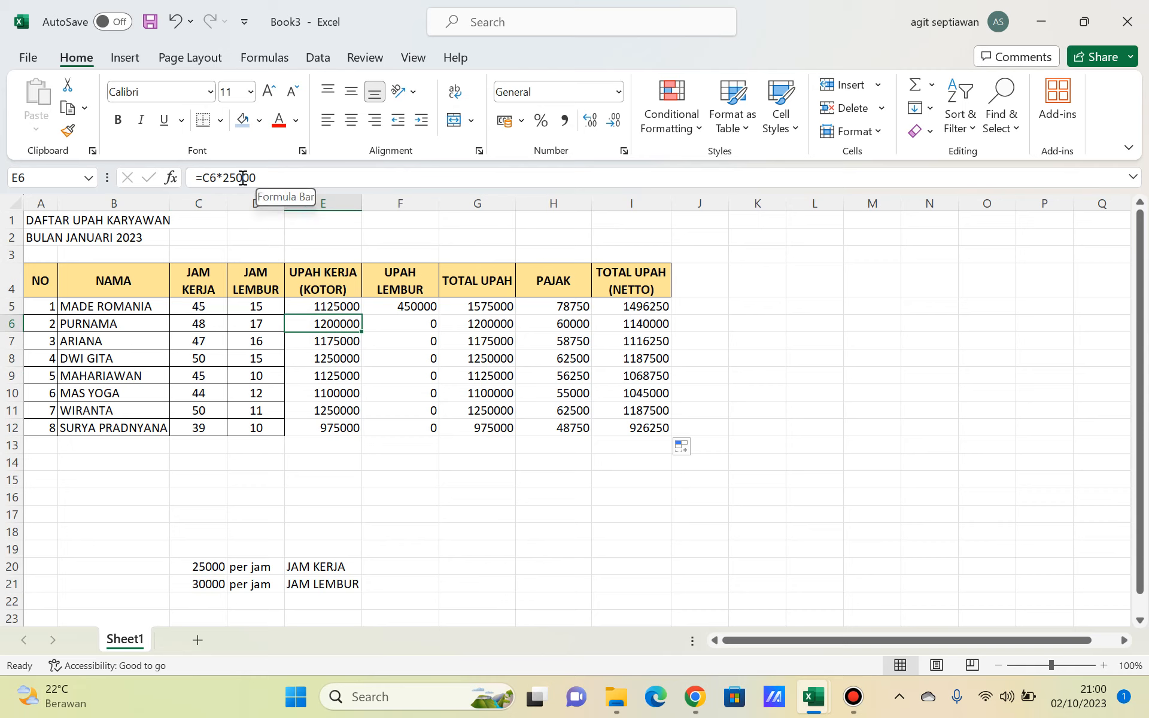
pyautogui.click(416, 322)
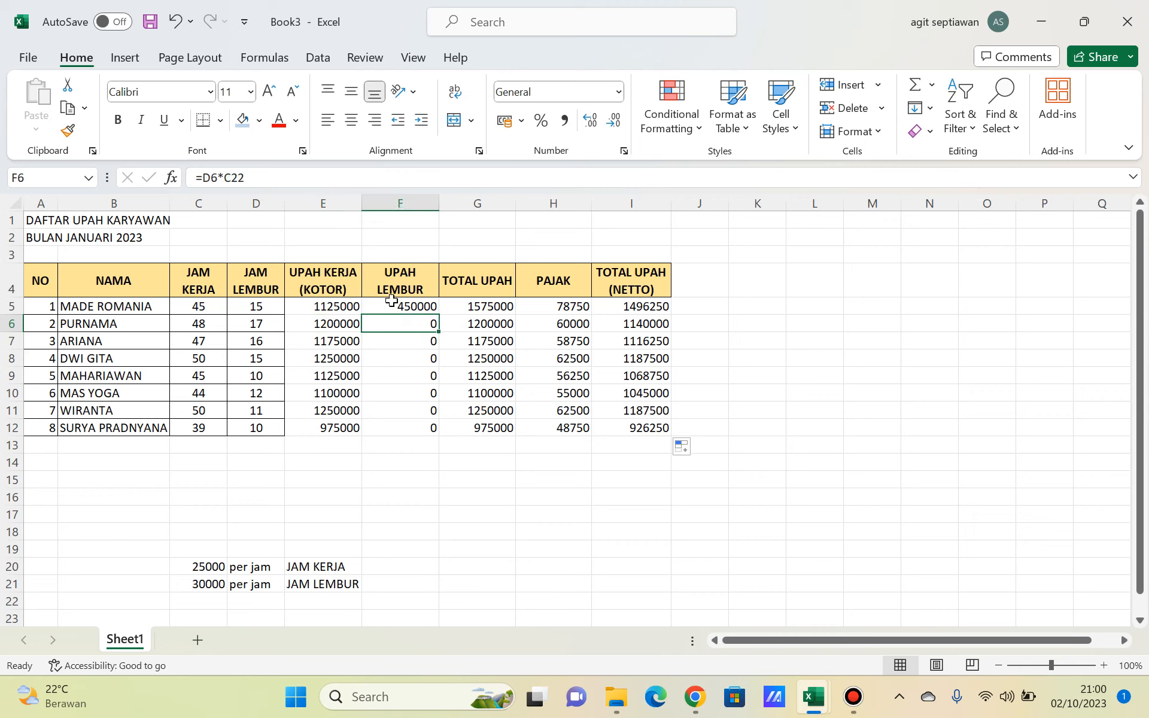
pyautogui.click(391, 303)
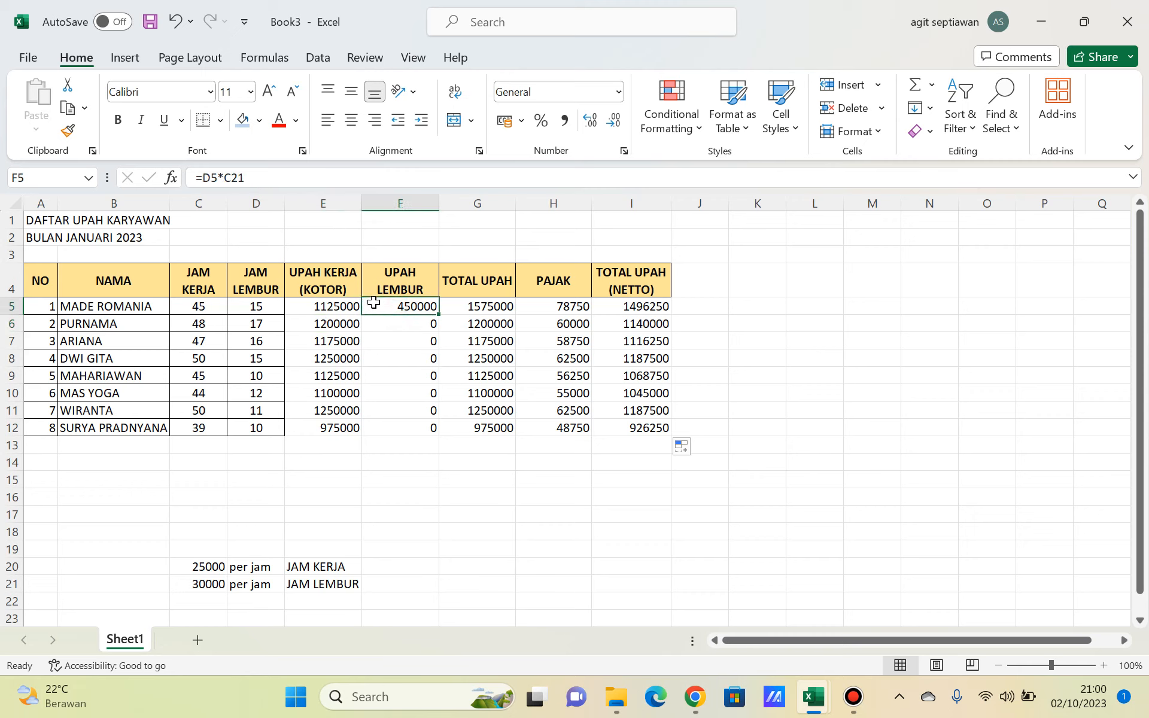
pyautogui.click(247, 177)
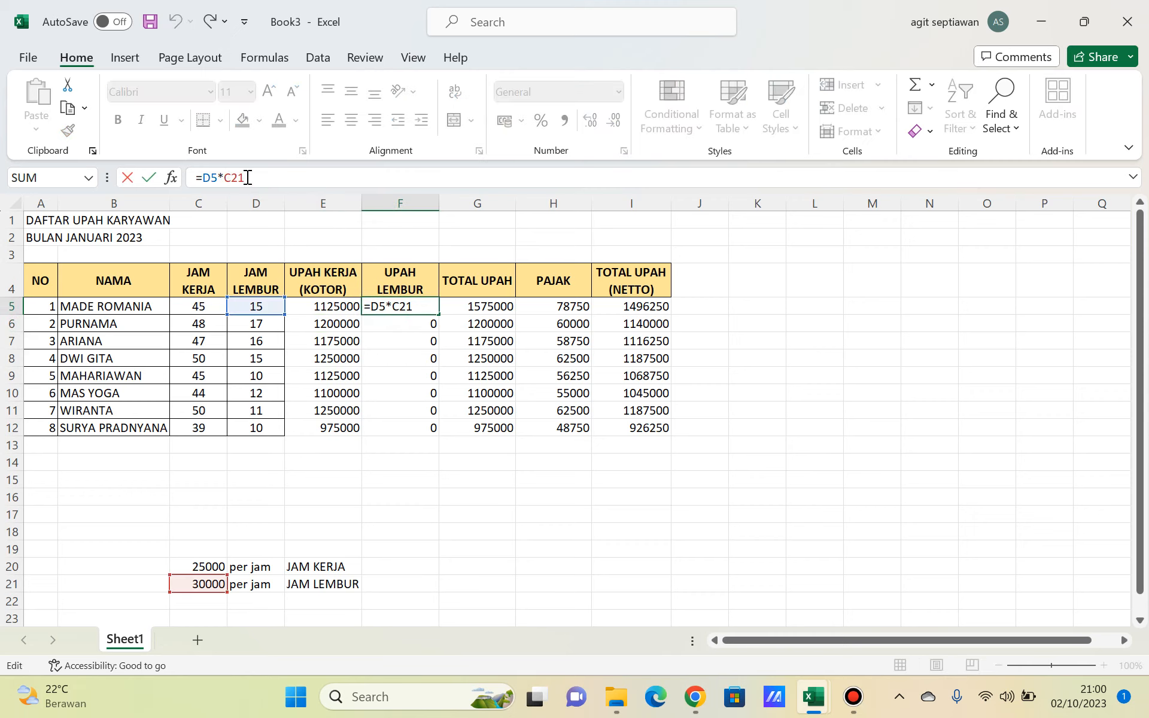
pyautogui.press('BackSpace')
pyautogui.press('BackSpace')
pyautogui.press('BackSpace')
pyautogui.write('30')
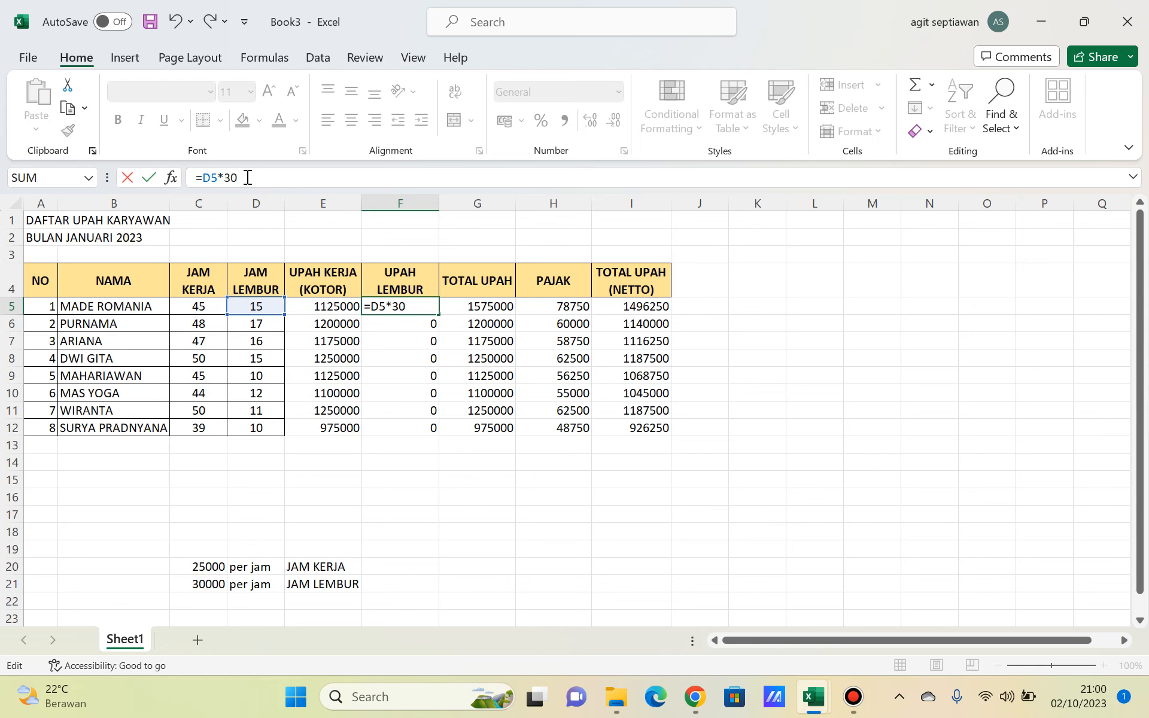
pyautogui.write('000')
pyautogui.press('Return')
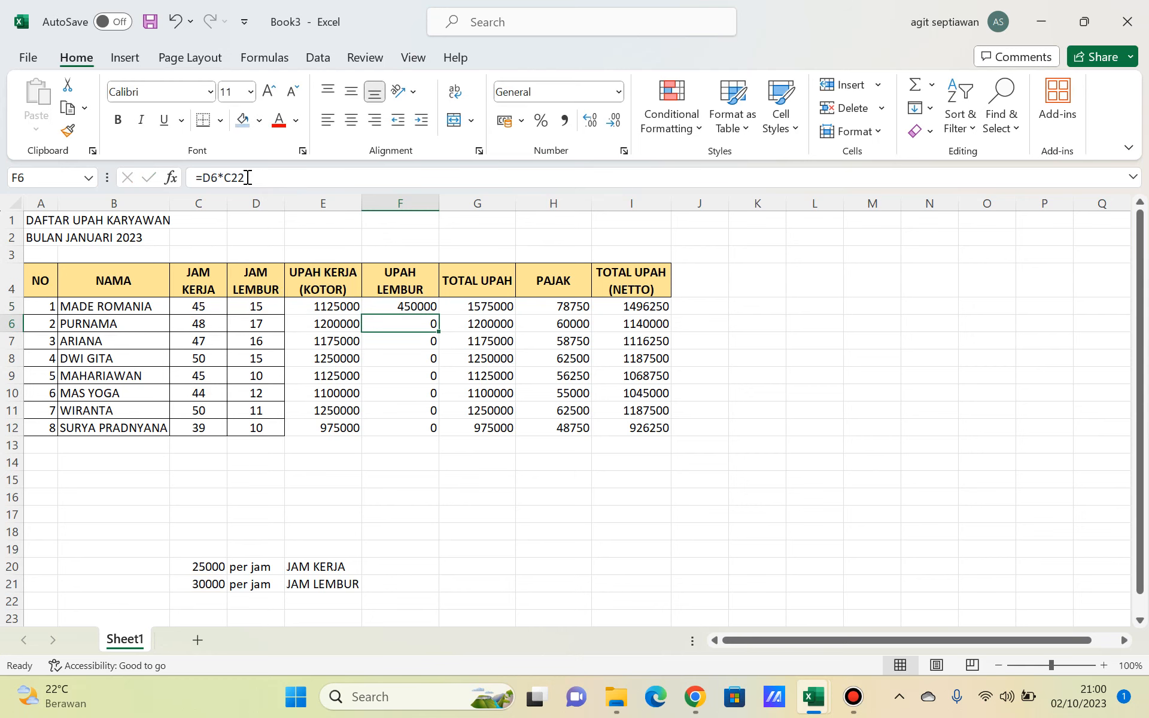
# Fill the UPAH LEMBUR formula in F5 down through F12 for all employees.
pyautogui.click(419, 307)
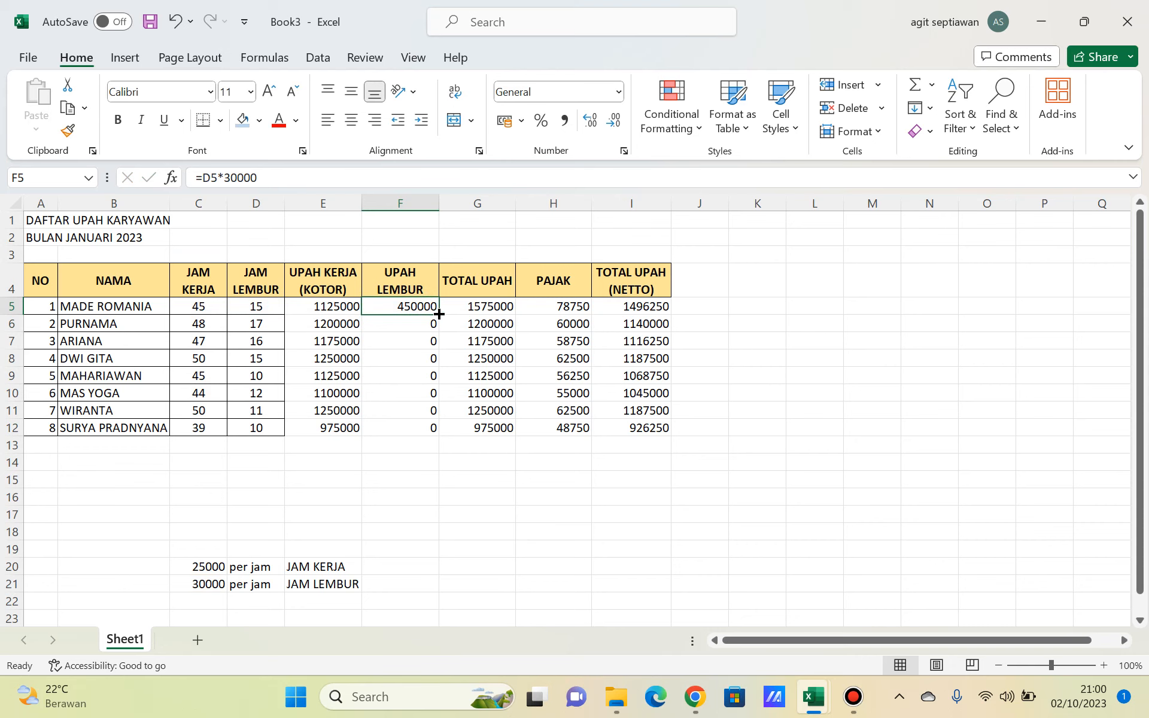
pyautogui.moveTo(439, 314); pyautogui.dragTo(441, 436)
pyautogui.click(598, 412)
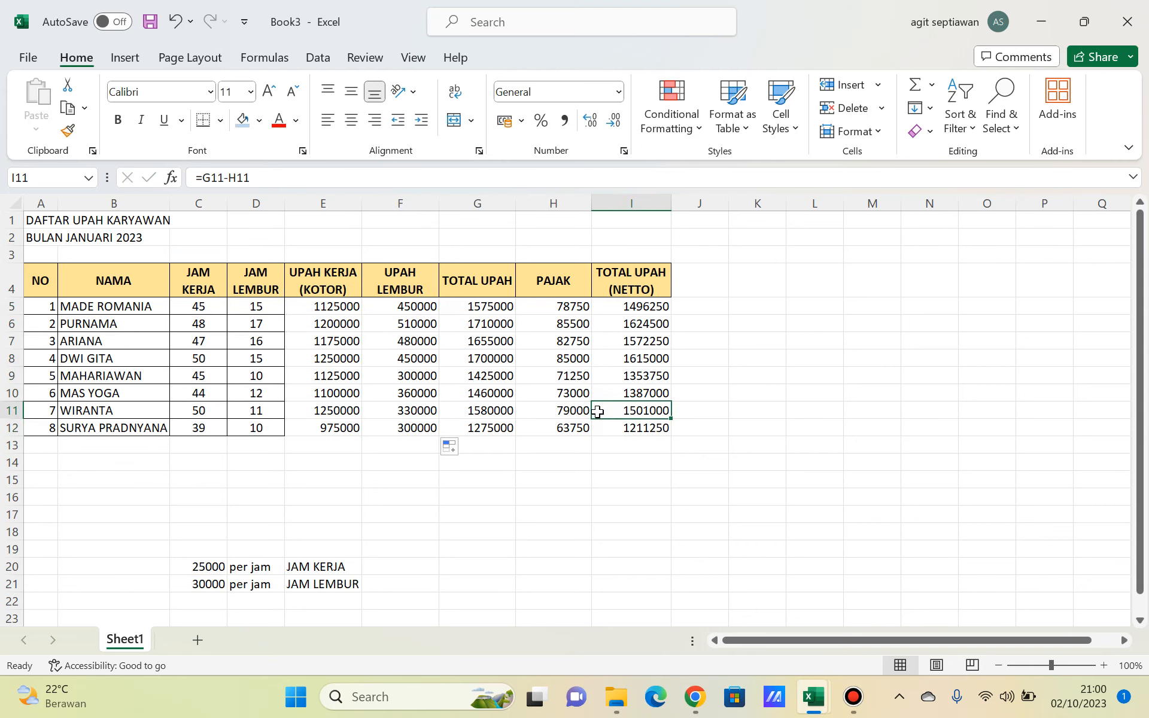
# Clear F5, re-enter its UPAH LEMBUR formula as =D5*C21, and fill it down through F12.
pyautogui.click(322, 306)
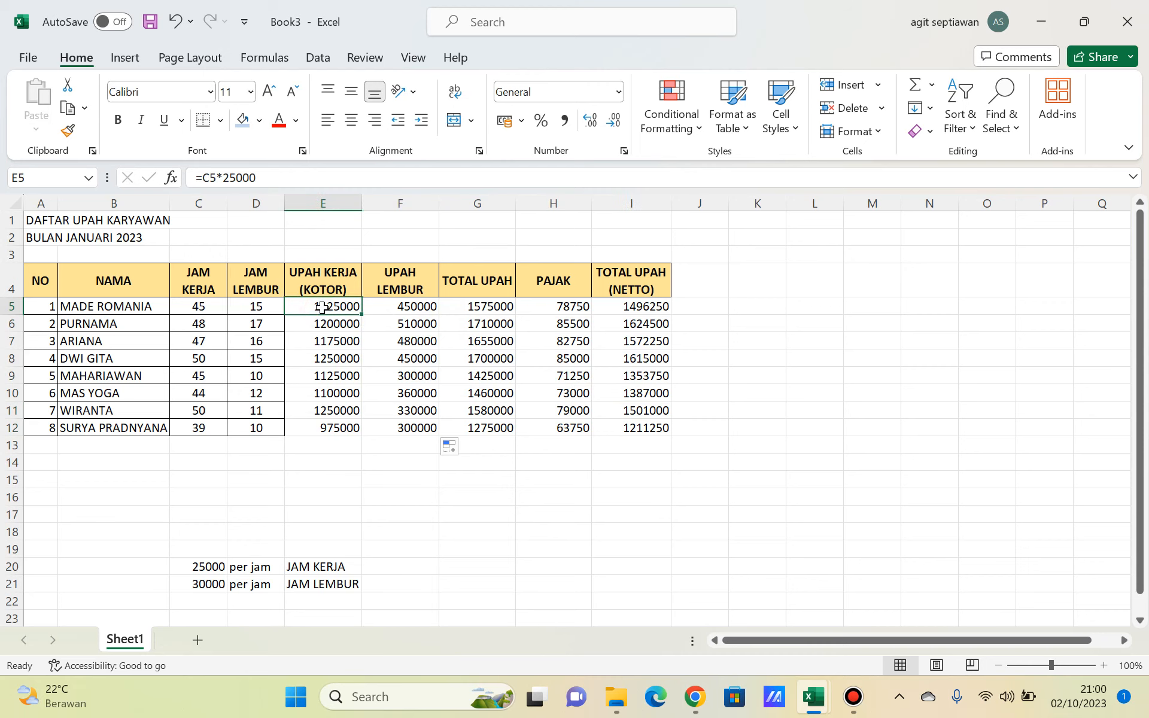
pyautogui.click(208, 584)
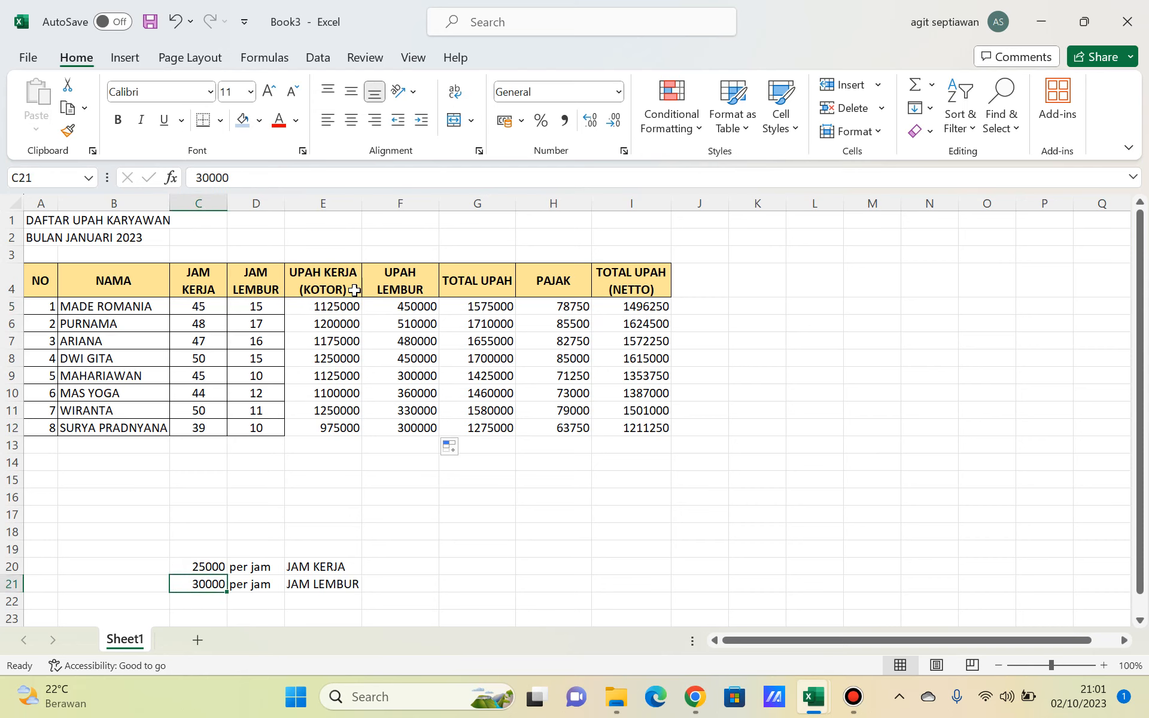
pyautogui.click(391, 306)
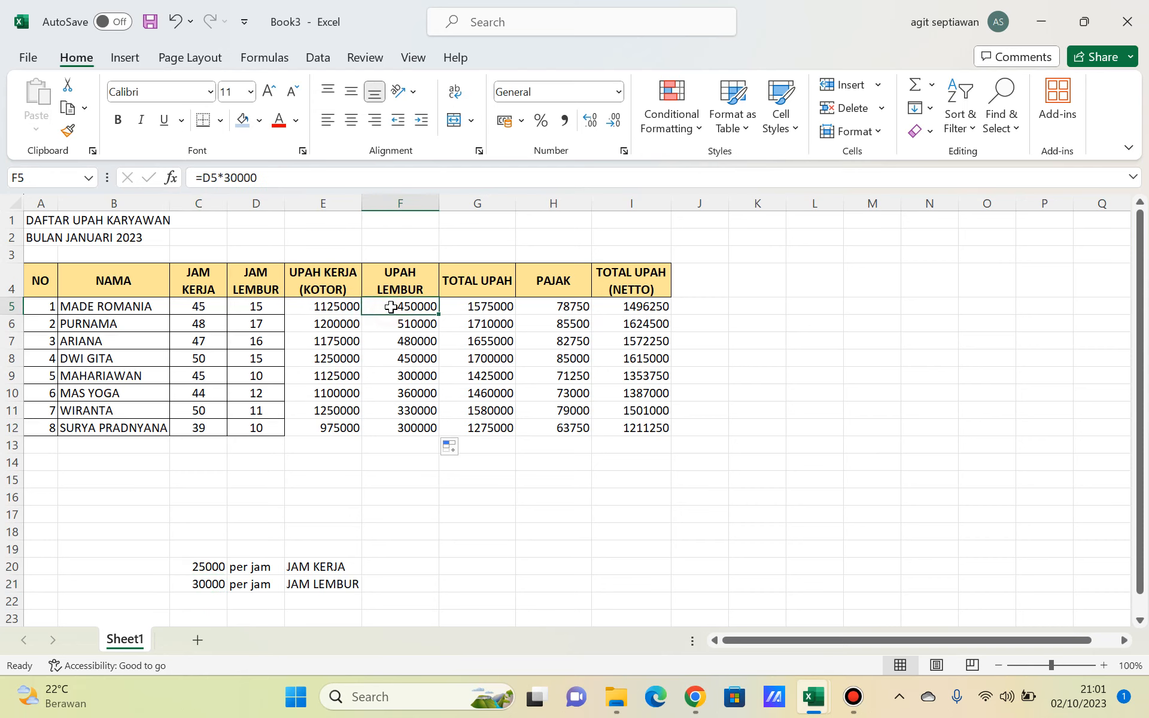
pyautogui.press('Delete')
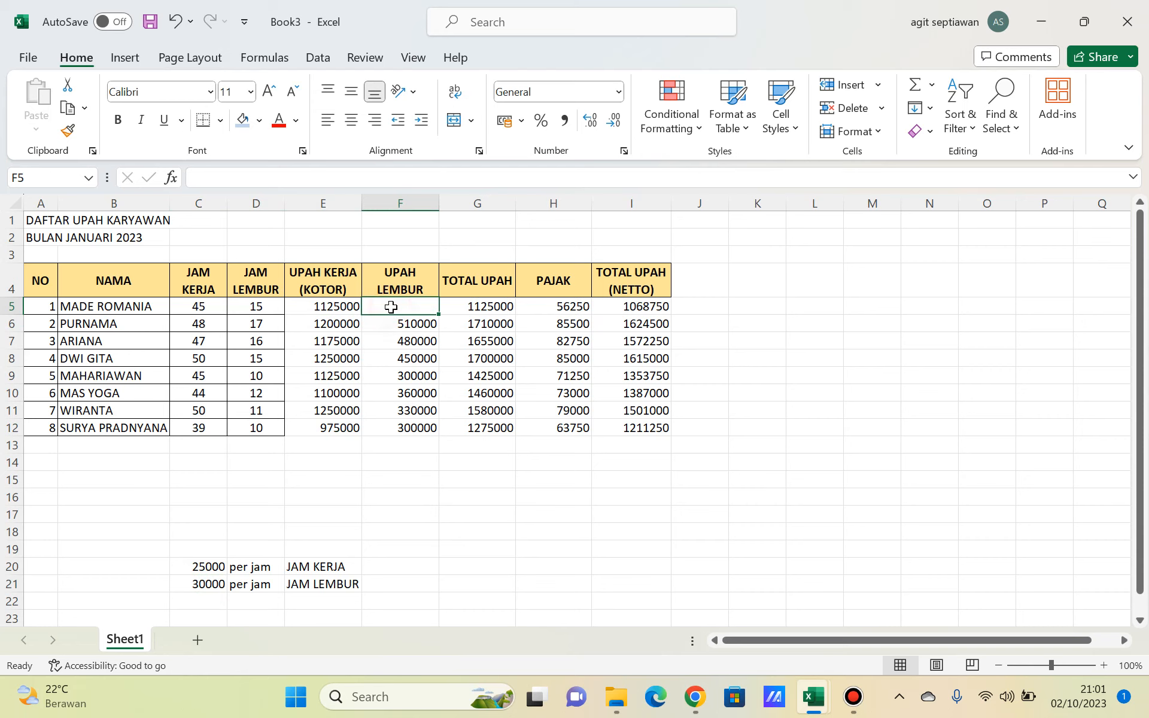
pyautogui.write('=')
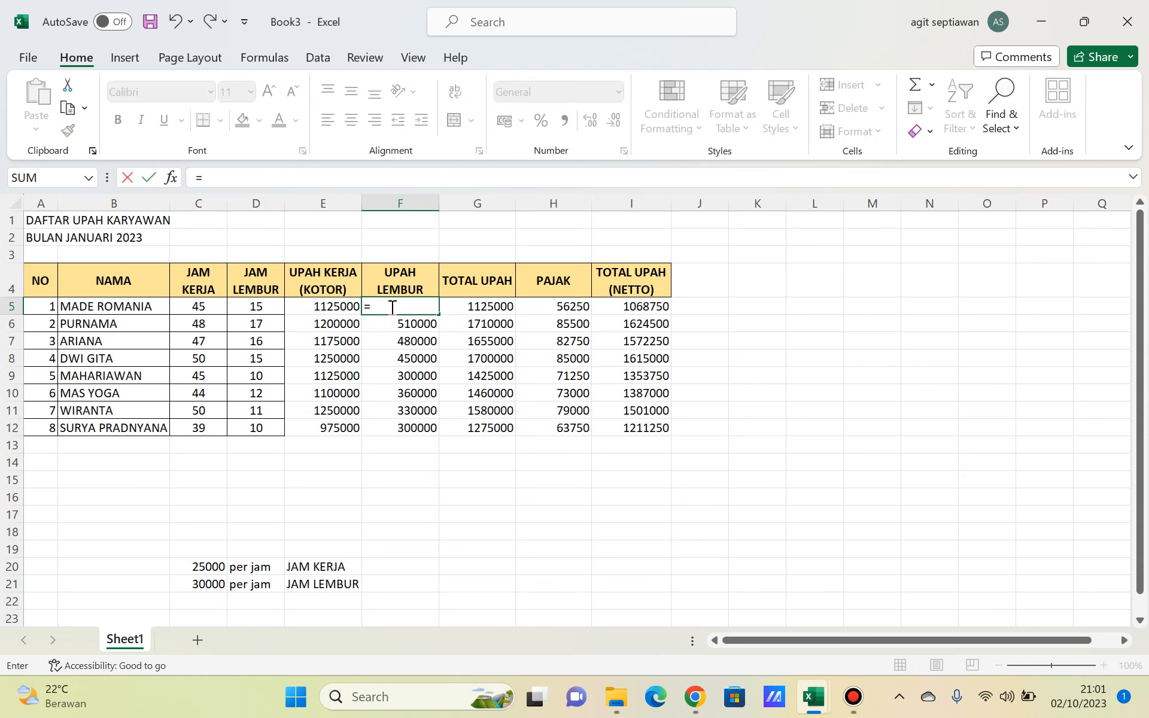
pyautogui.click(245, 306)
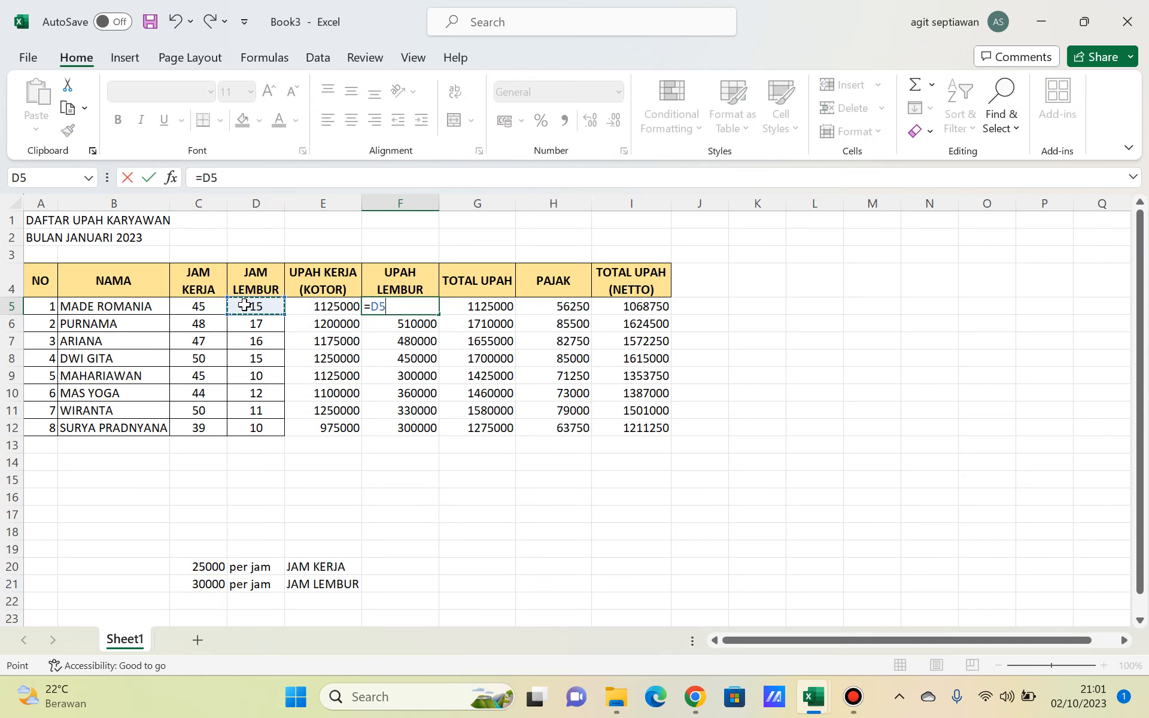
pyautogui.write('*')
pyautogui.click(188, 582)
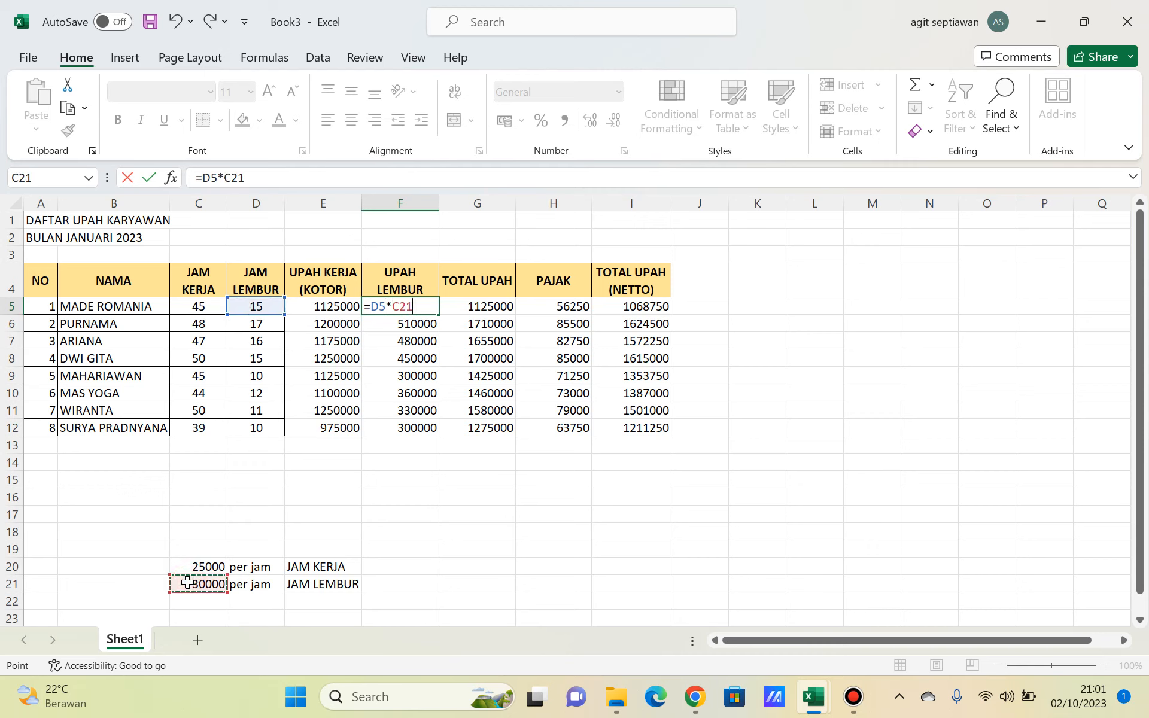
pyautogui.press('Return')
pyautogui.press('Up')
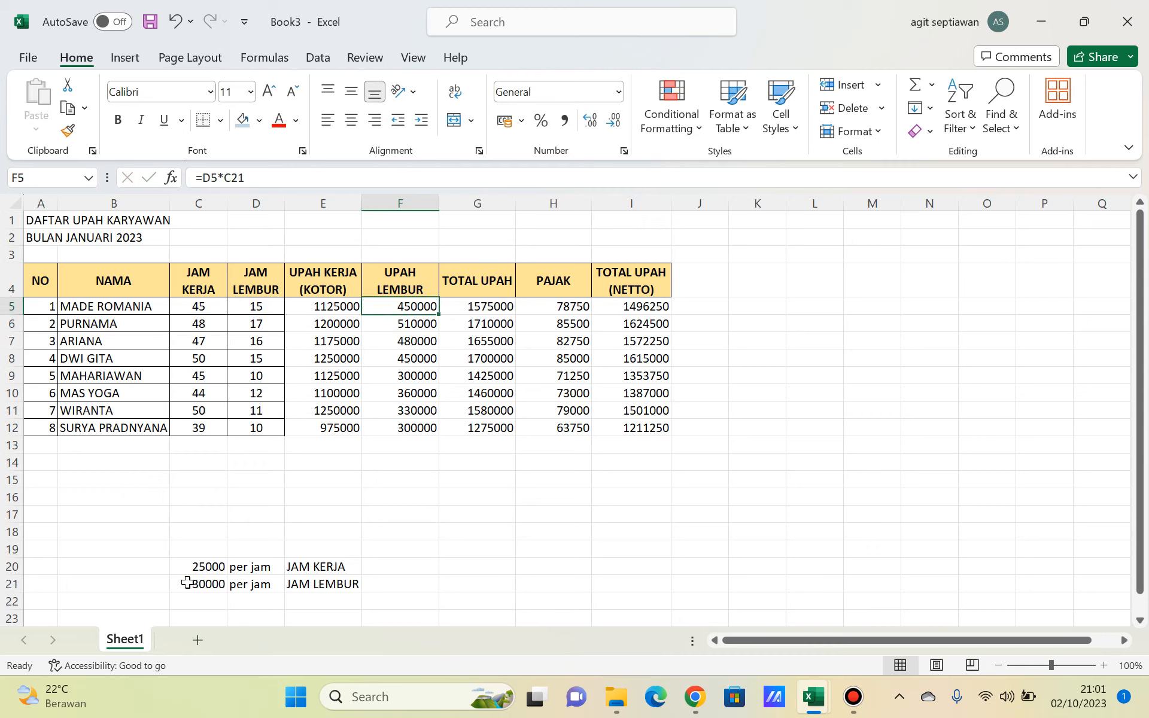
pyautogui.doubleClick(438, 314)
# Examine how the rate reference shifts in the formulas in F5:F8 and inspect the cells below the hourly rates.
pyautogui.click(405, 323)
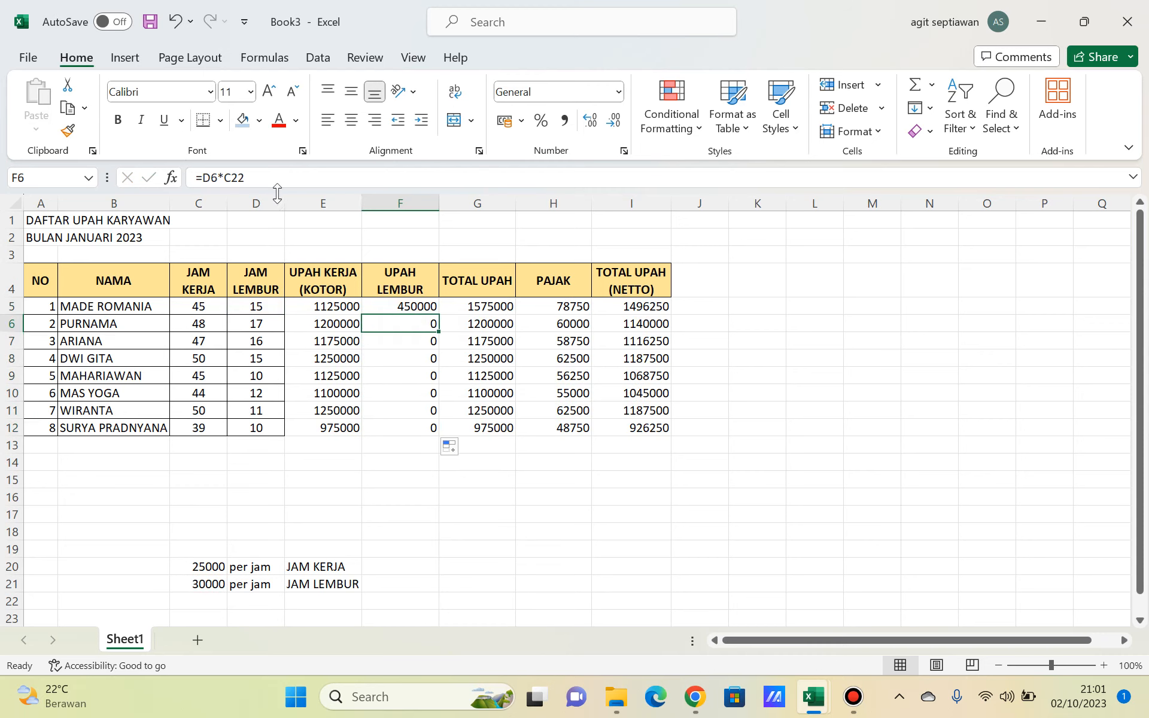
pyautogui.click(201, 601)
pyautogui.press('Down')
pyautogui.press('Down')
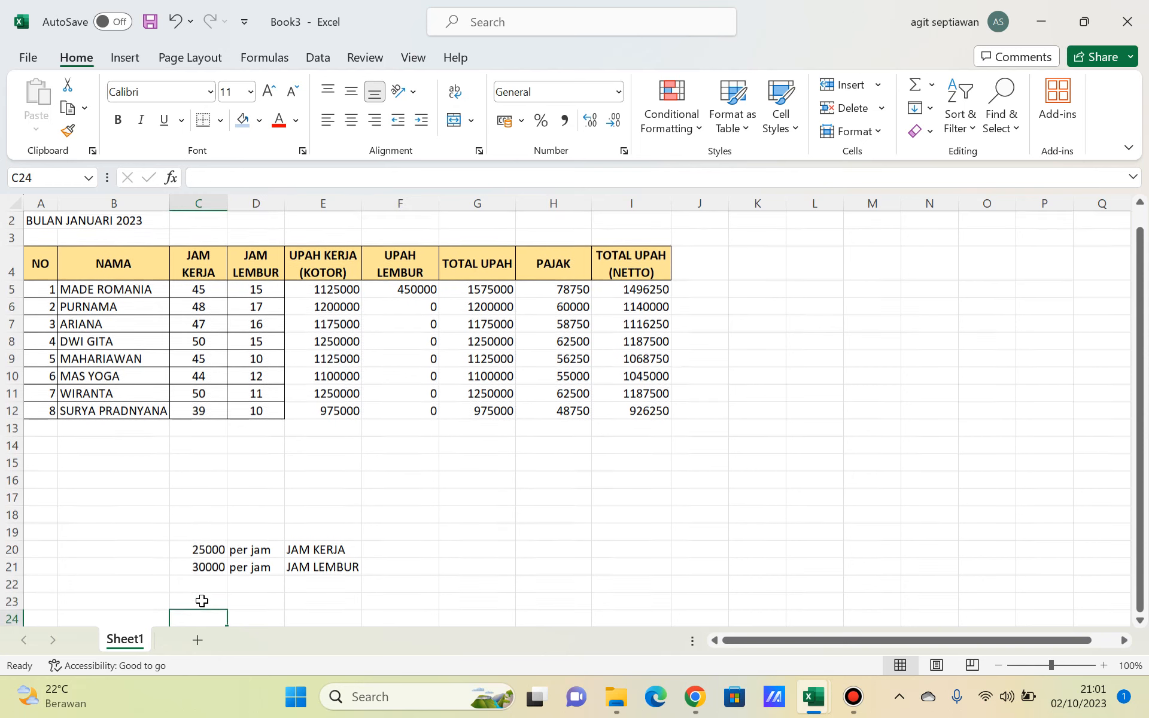
pyautogui.press('Down')
pyautogui.press('Down')
pyautogui.press('Up')
pyautogui.press('Up')
pyautogui.press('Up')
pyautogui.press('Up')
pyautogui.press('Up')
pyautogui.press('Up')
pyautogui.press('Up')
pyautogui.press('Up')
pyautogui.press('Up')
pyautogui.press('Up')
pyautogui.press('Up')
pyautogui.press('Up')
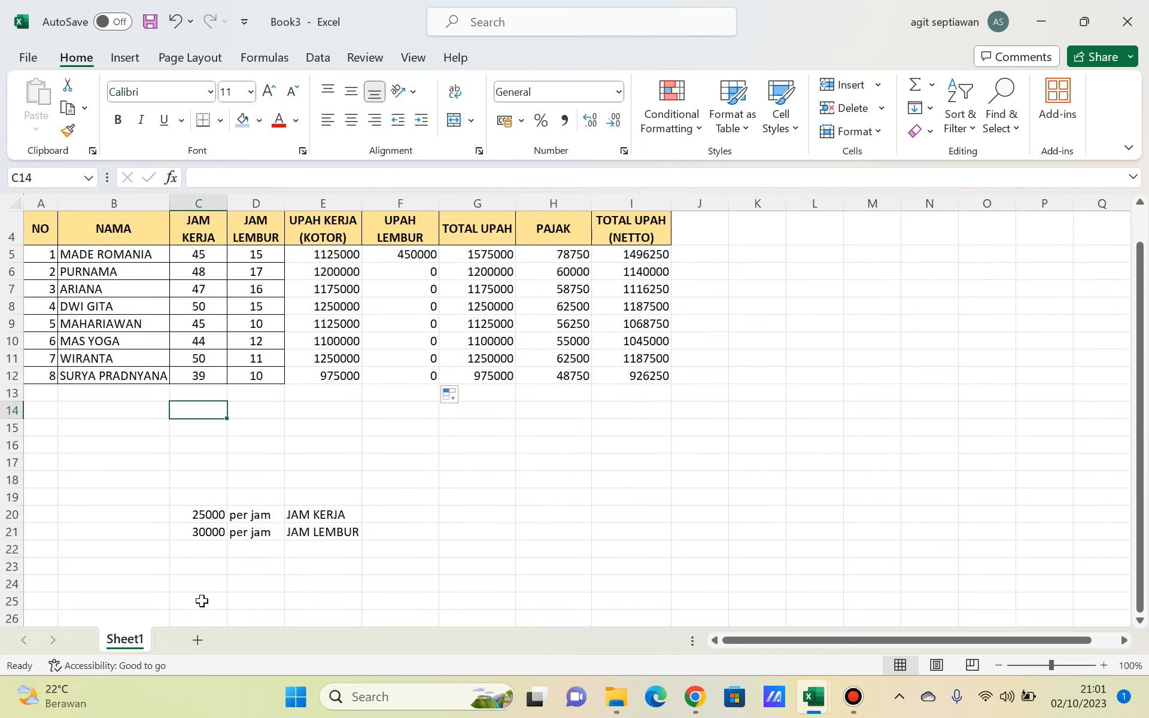
pyautogui.click(407, 255)
pyautogui.scroll(1, 407, 255)
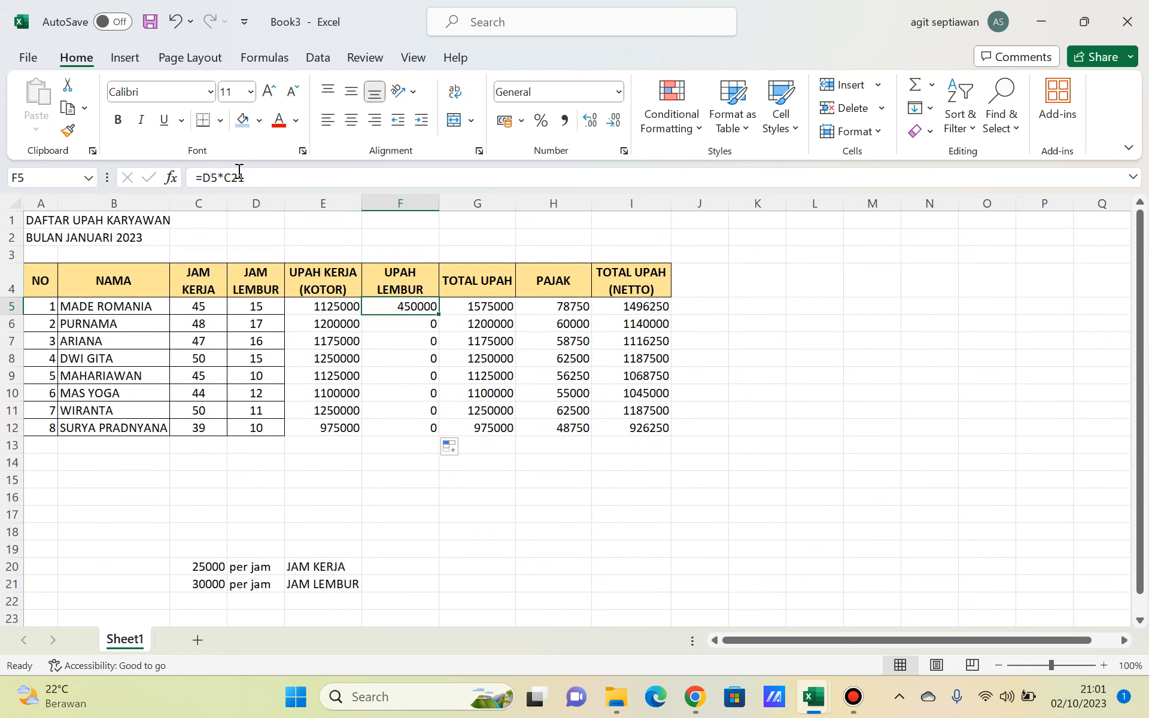
pyautogui.click(421, 324)
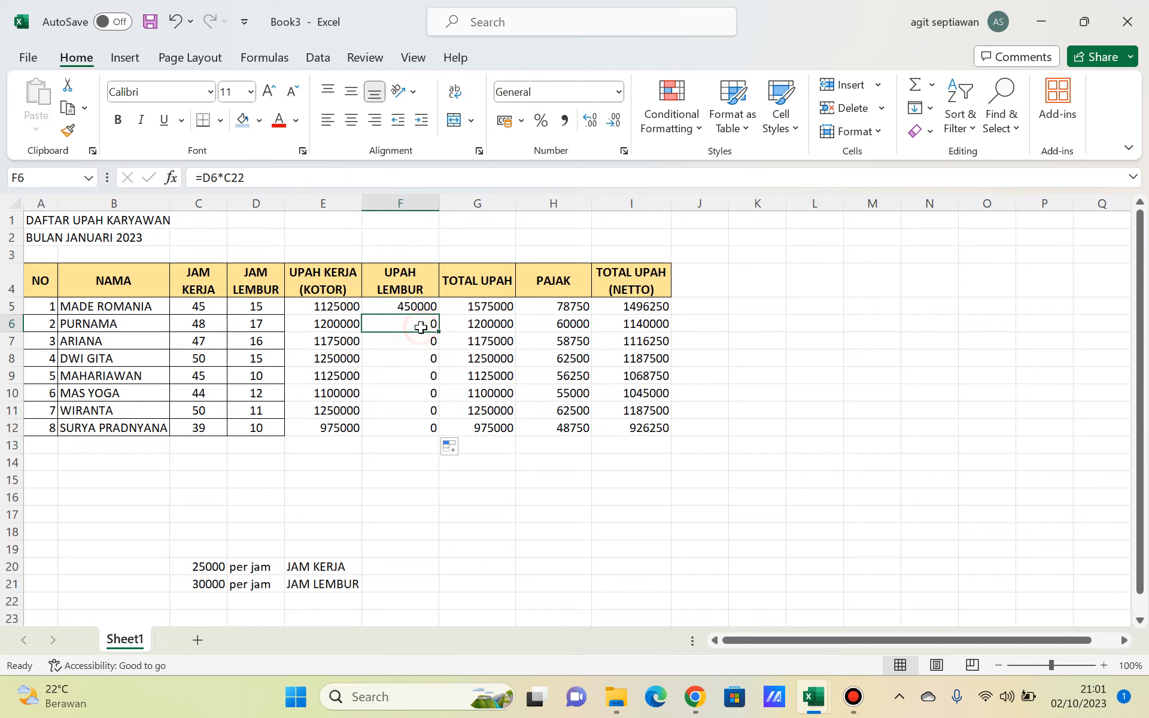
pyautogui.click(403, 341)
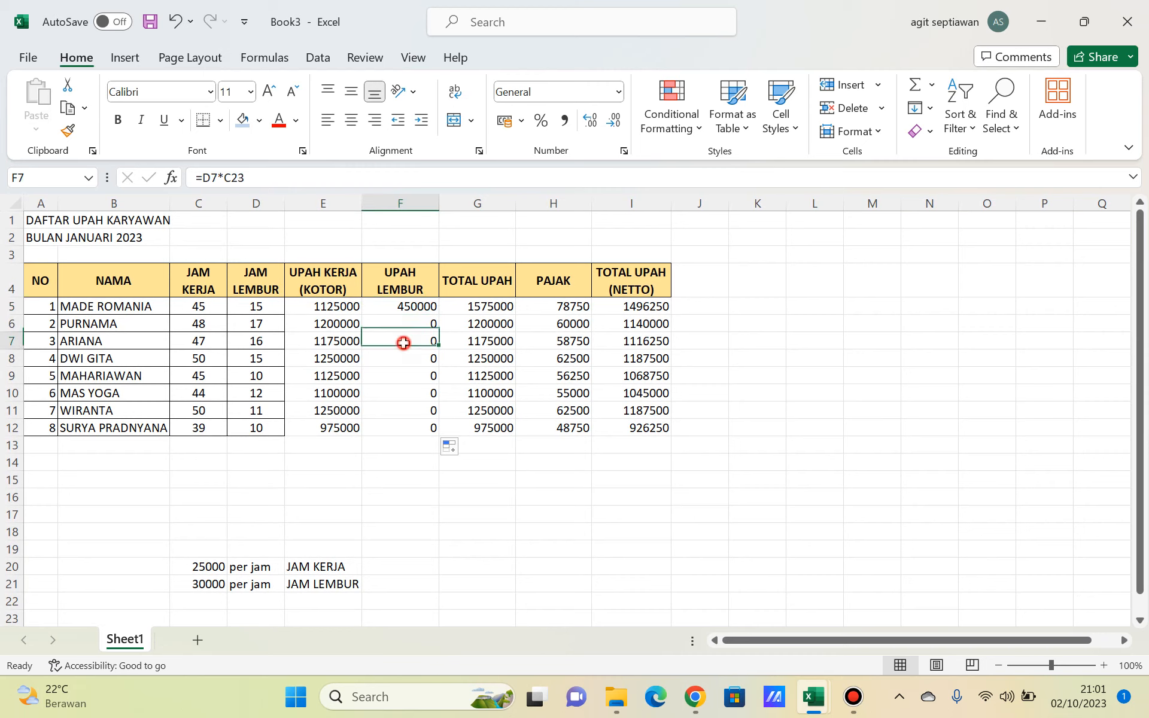
pyautogui.click(402, 365)
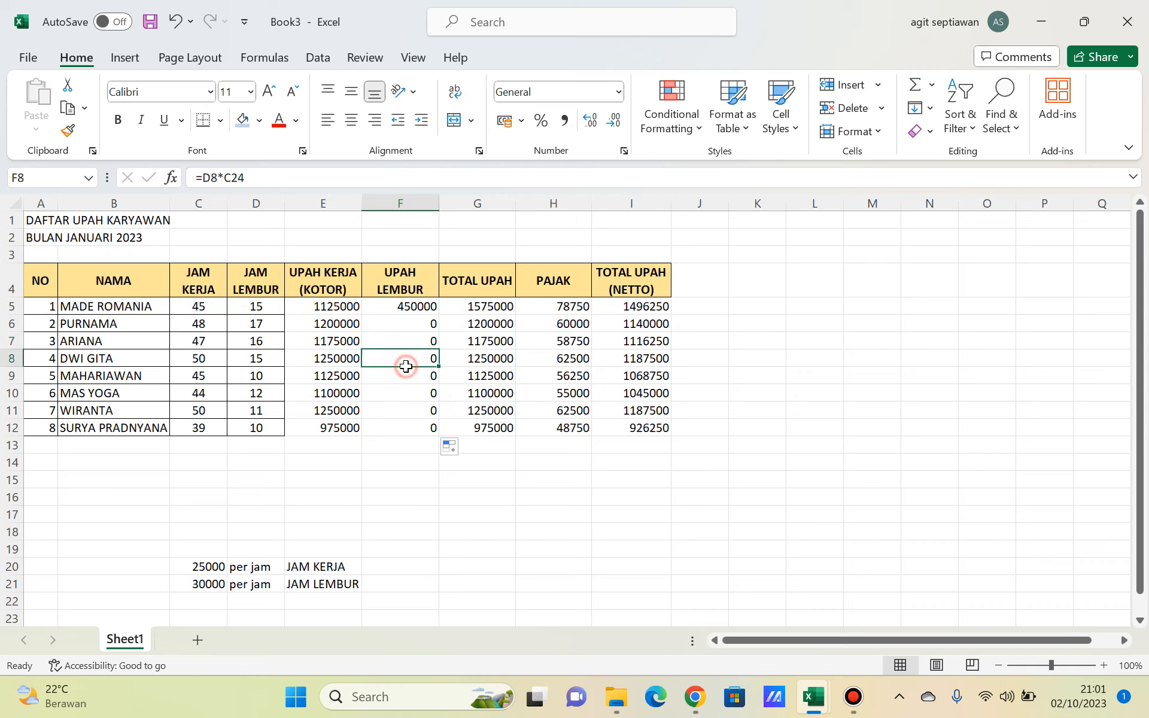
# Change the UPAH LEMBUR formula in F5 to =D5*30000 and fill it down through F12.
pyautogui.click(390, 306)
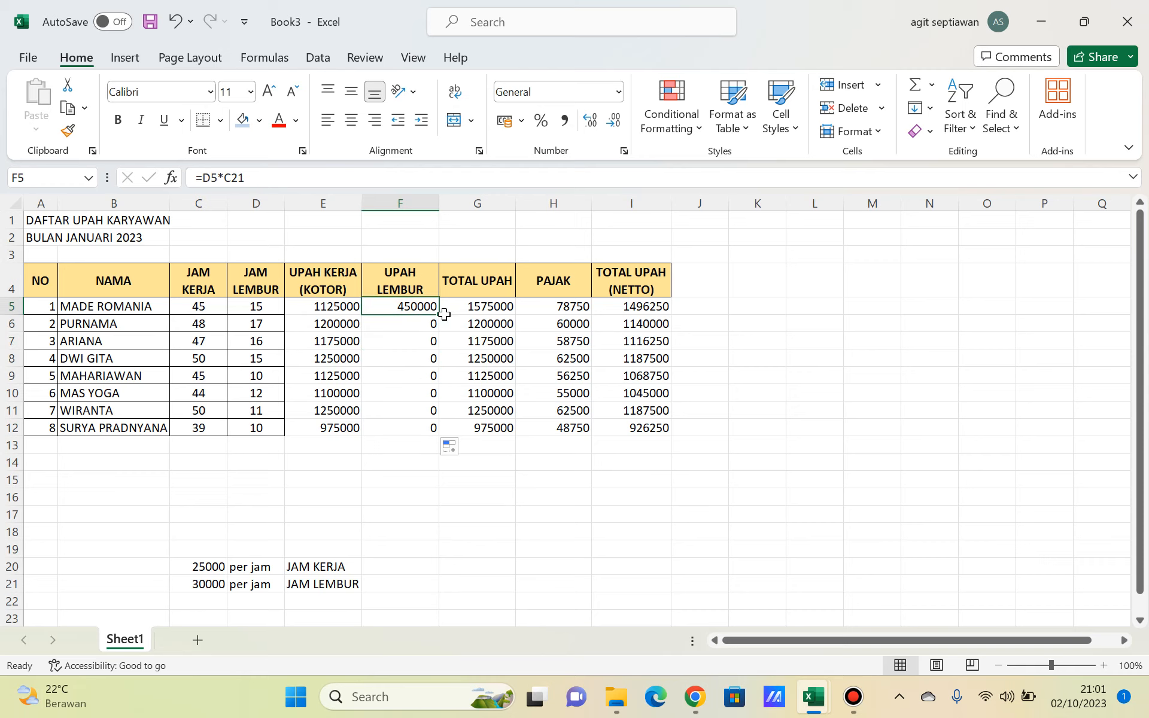
pyautogui.click(269, 182)
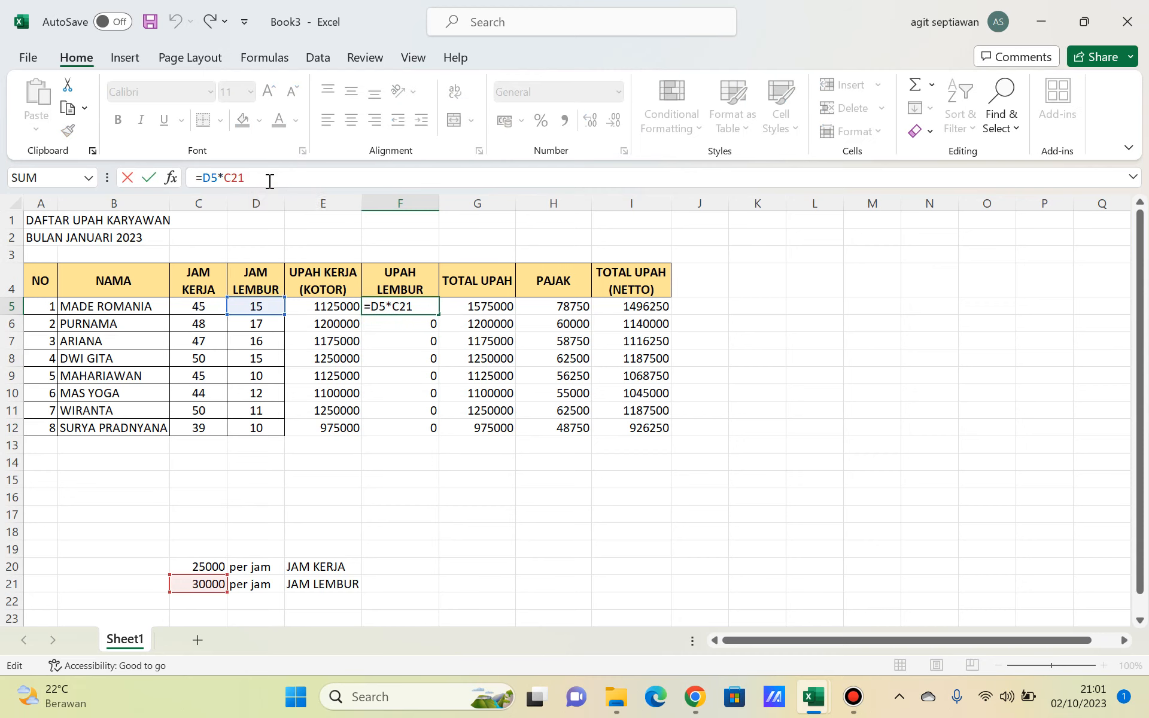
pyautogui.press('BackSpace')
pyautogui.press('BackSpace')
pyautogui.press('BackSpace')
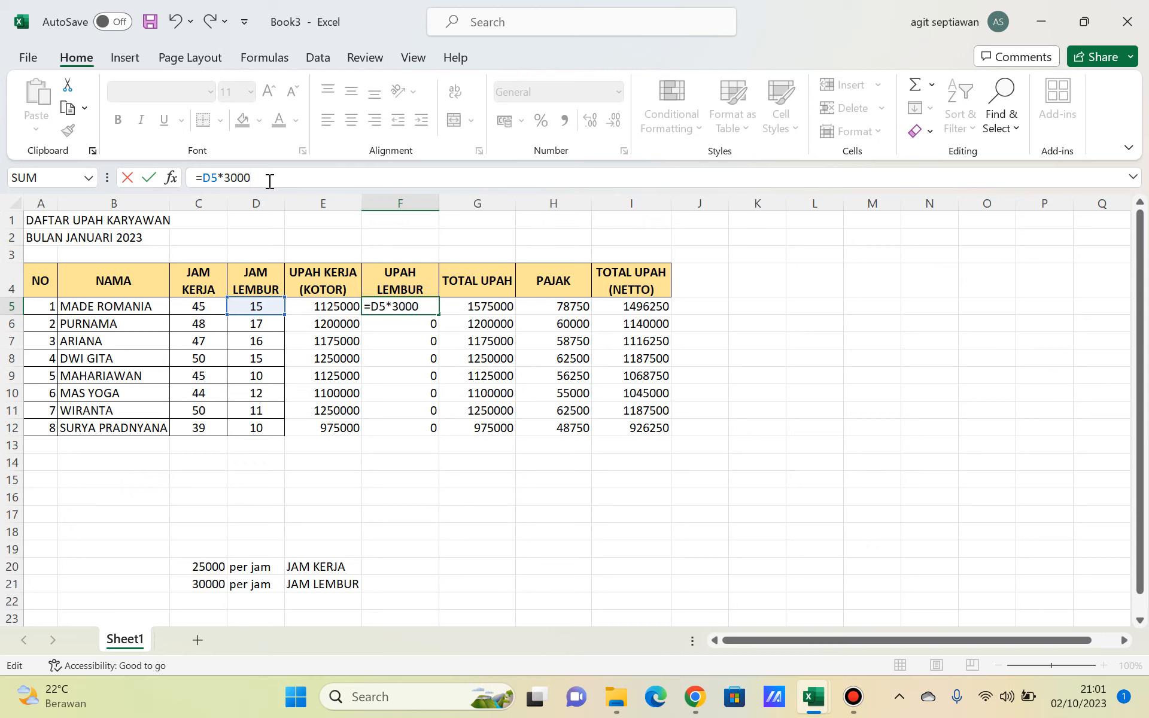
pyautogui.press('Return')
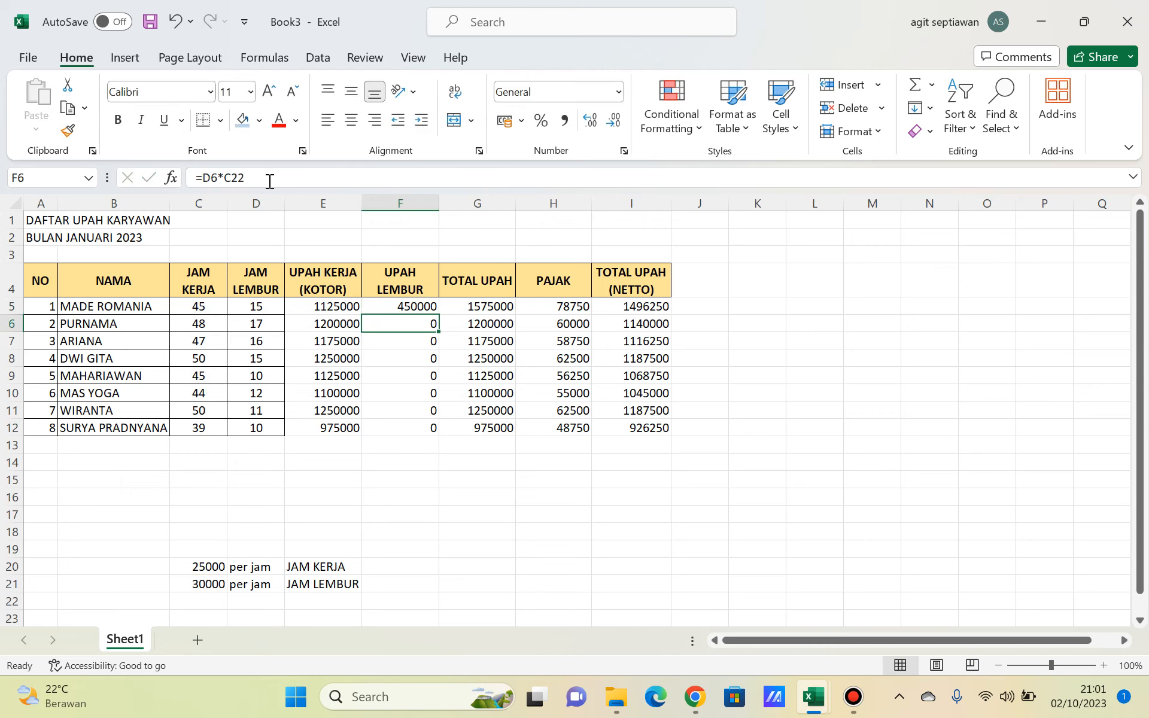
pyautogui.click(410, 306)
pyautogui.moveTo(438, 317); pyautogui.dragTo(438, 435)
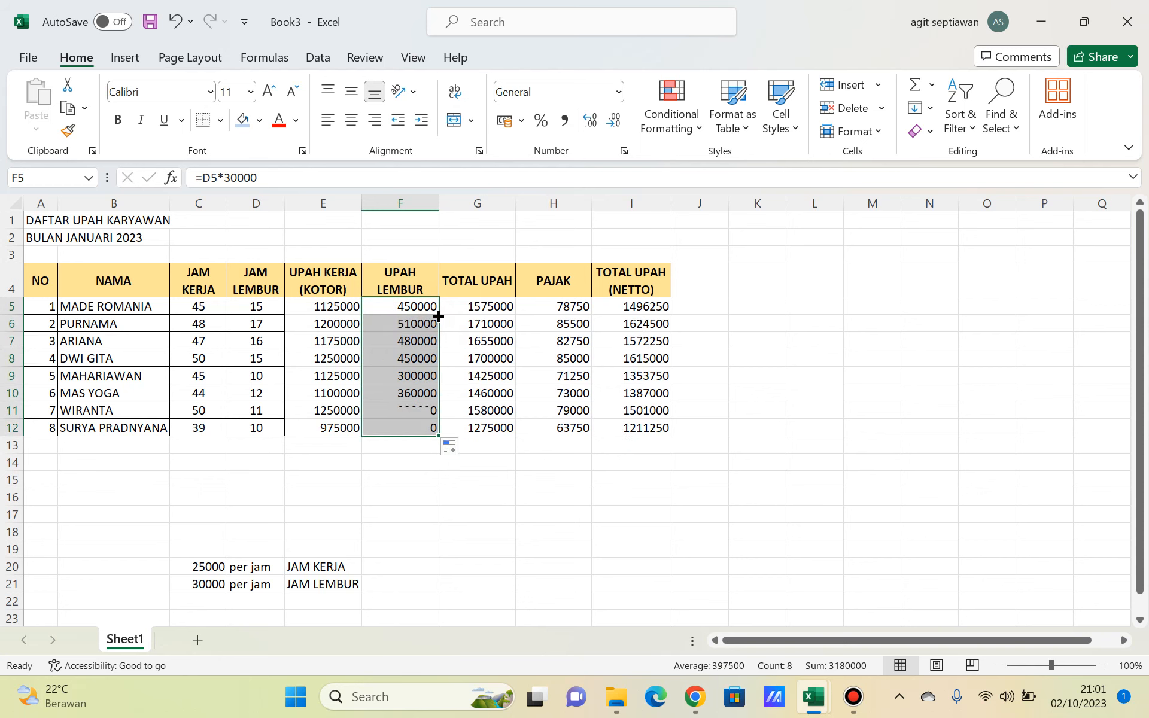
# Examine the UPAH LEMBUR formulas row by row in F5:F12 to check the overtime rate they use.
pyautogui.click(392, 323)
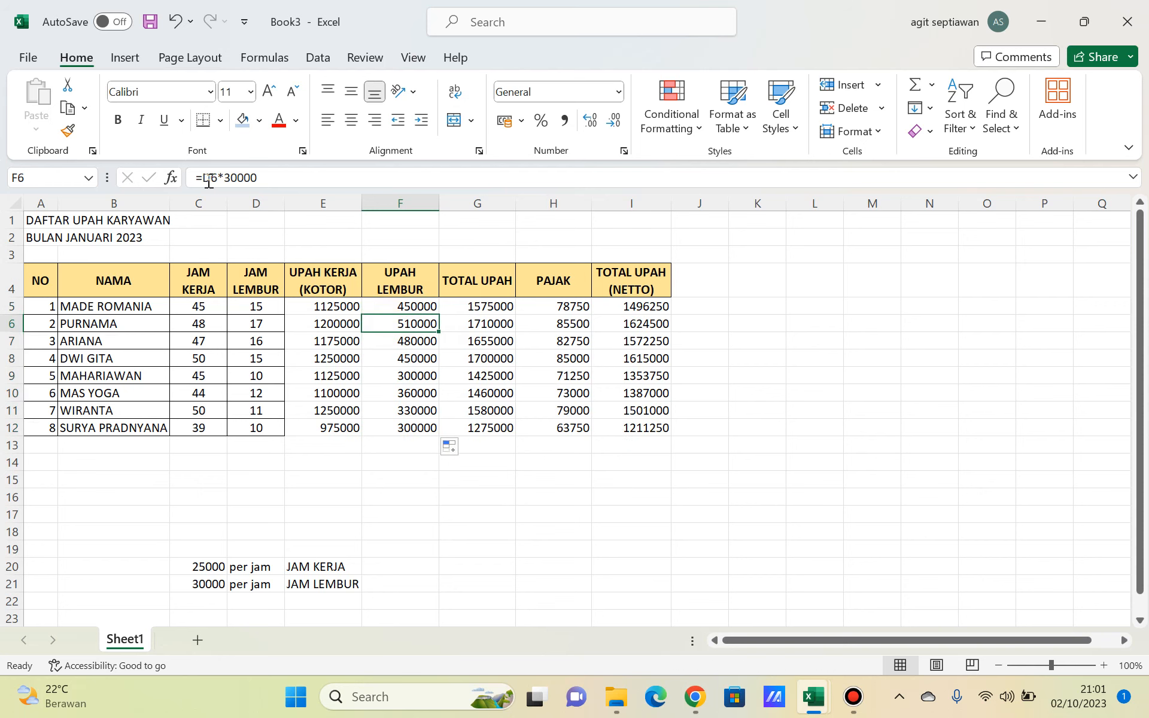
pyautogui.click(417, 338)
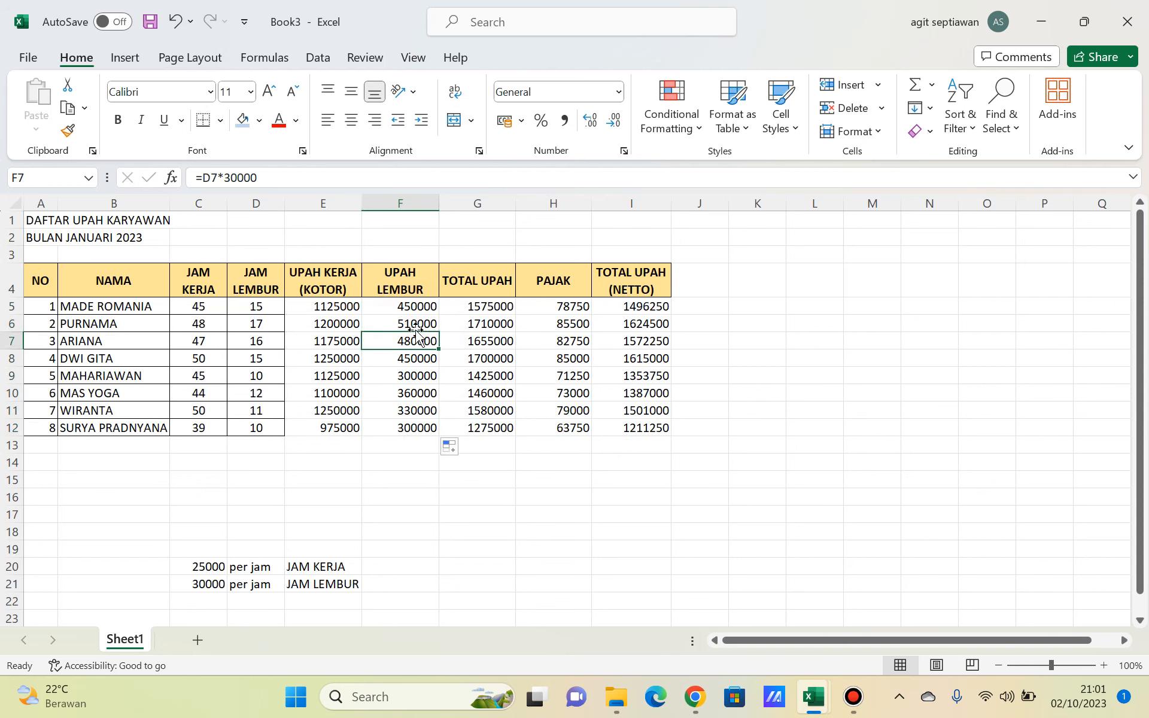
pyautogui.press('Down')
pyautogui.press('Down')
pyautogui.press('Down')
pyautogui.press('Down')
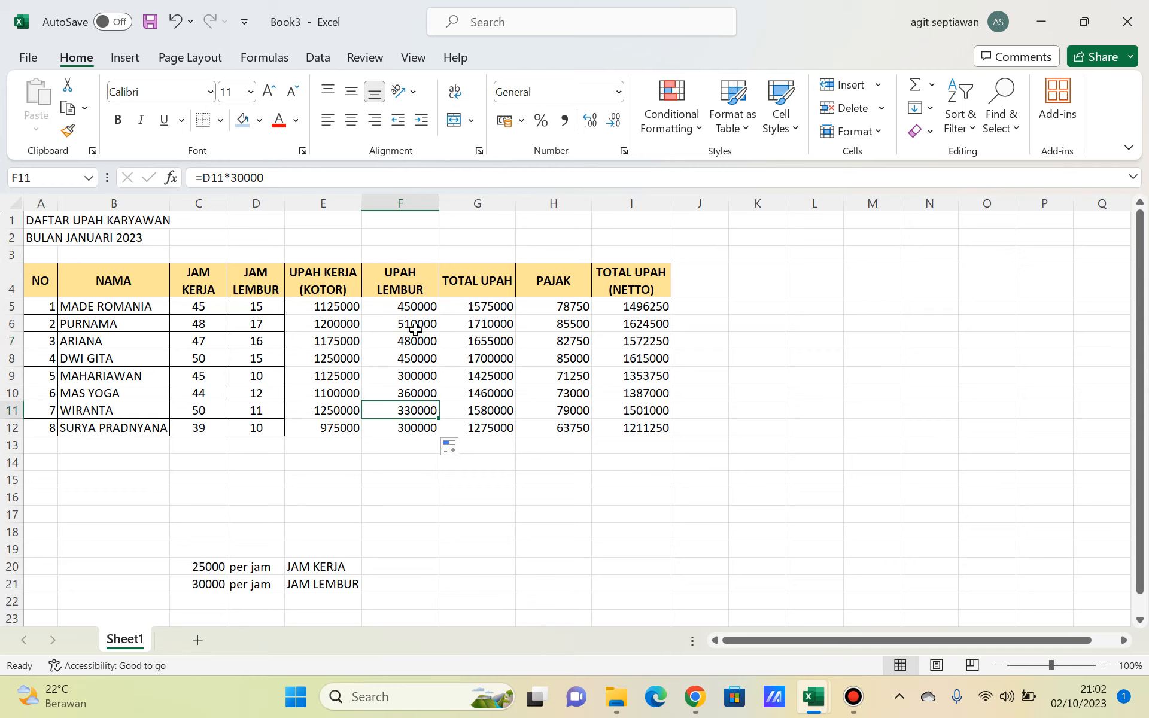
pyautogui.press('Down')
pyautogui.press('Up')
pyautogui.press('Up')
pyautogui.press('Up')
pyautogui.press('Up')
pyautogui.press('Up')
pyautogui.press('Up')
pyautogui.press('Up')
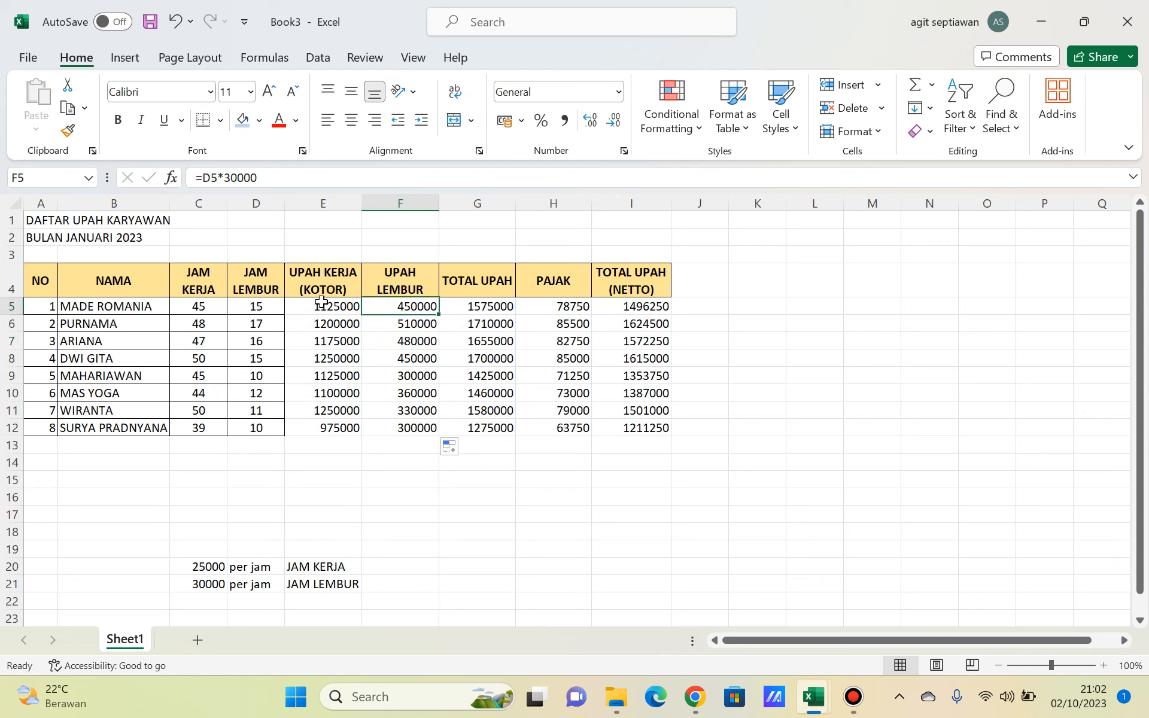
# Apply all borders to the wage figures in E5:I12 and centre them horizontally.
pyautogui.moveTo(315, 306); pyautogui.dragTo(662, 429)
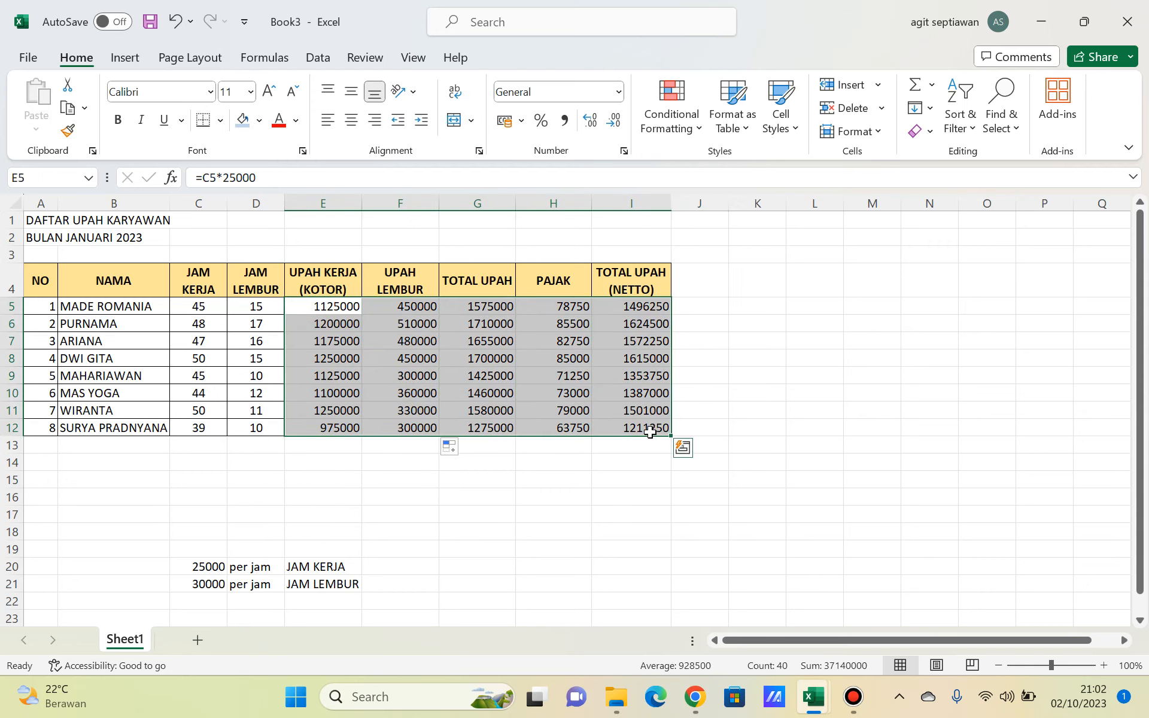
pyautogui.click(220, 120)
pyautogui.click(247, 306)
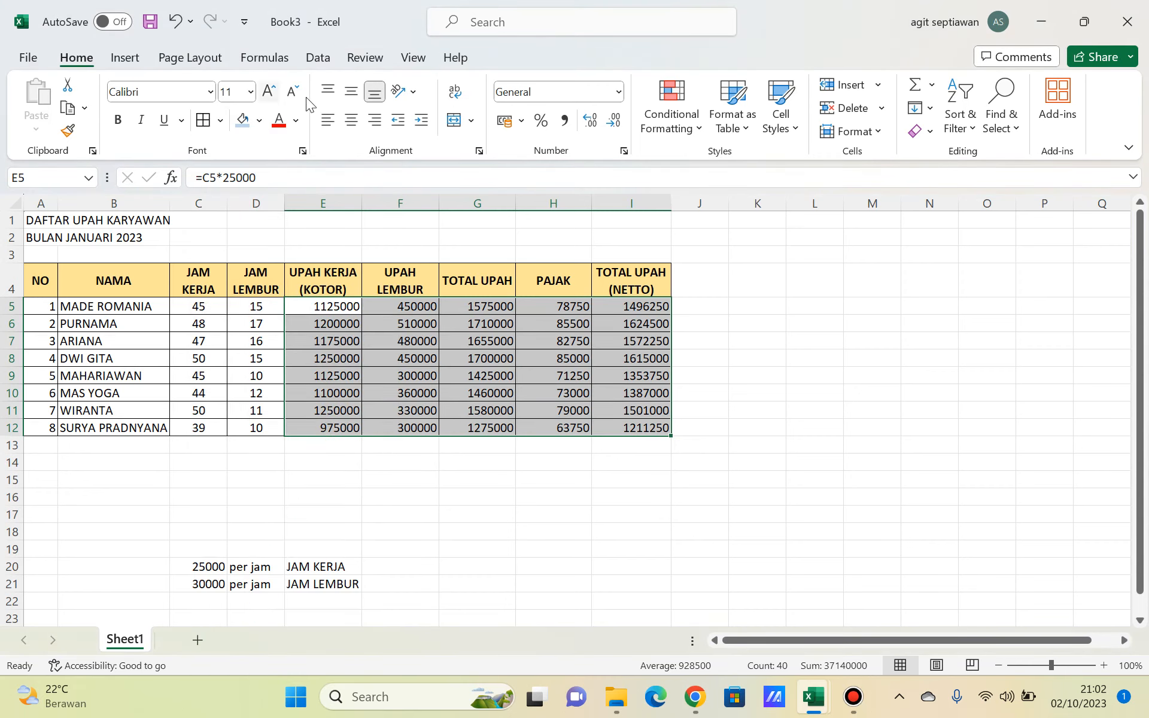
pyautogui.click(352, 122)
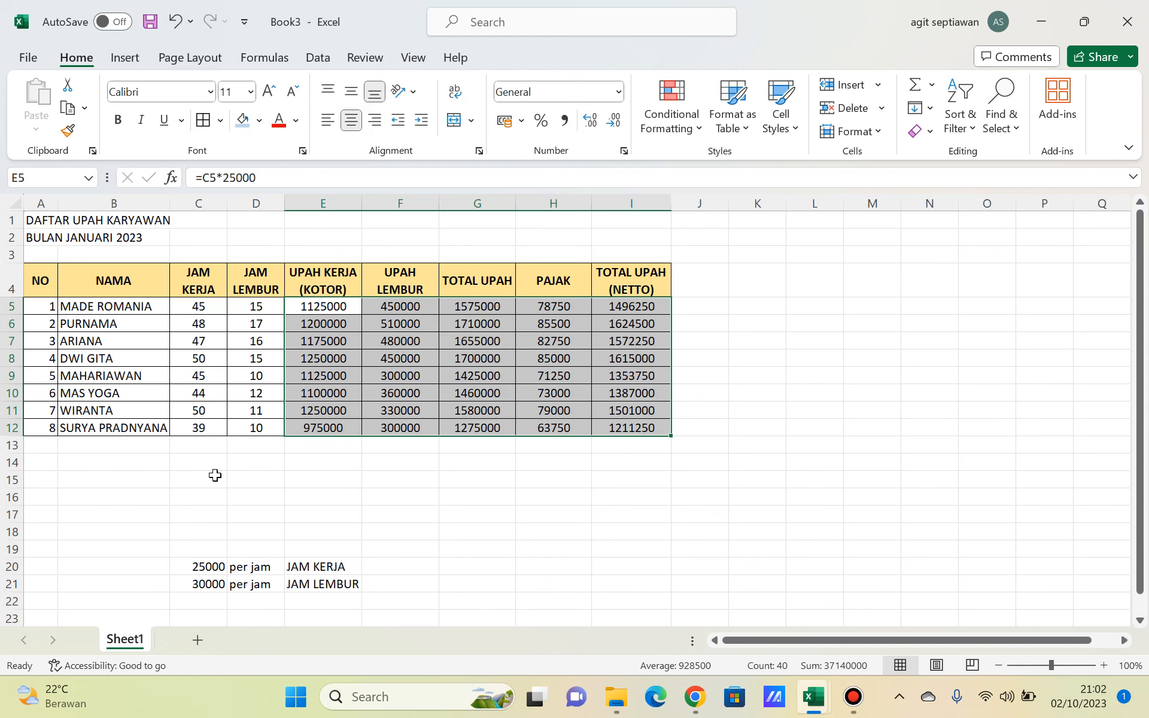
pyautogui.click(112, 445)
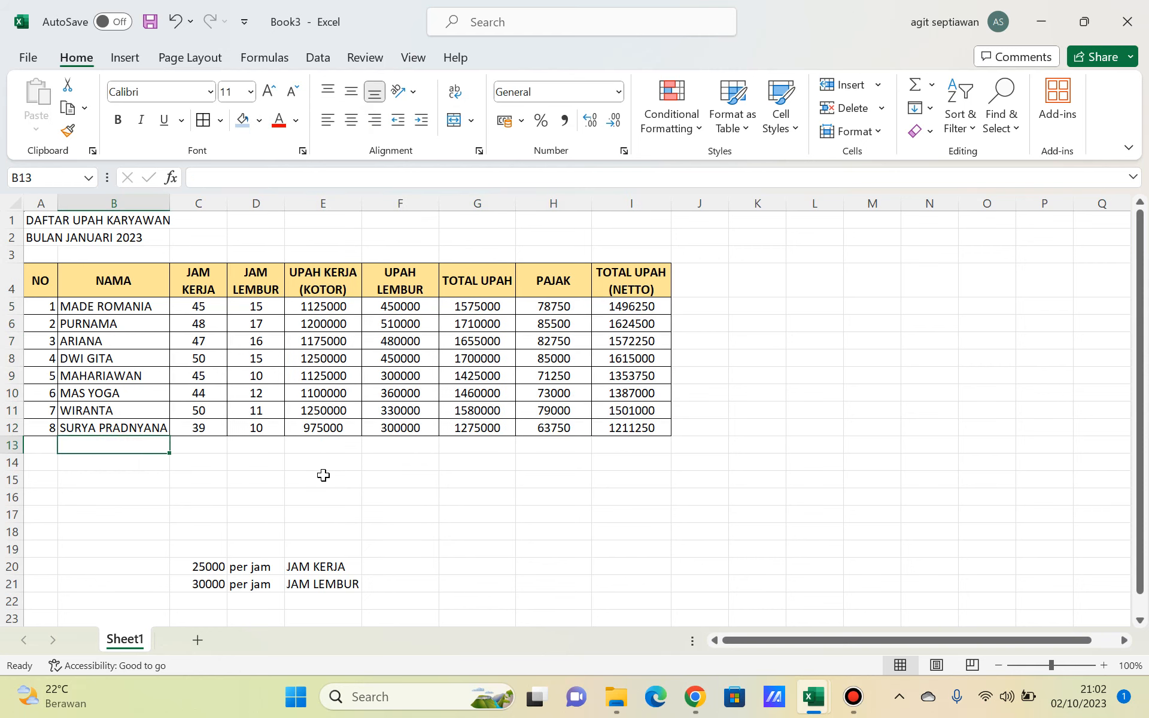
# Check the summary row labels in the reference workbook and enter "Total Upah seluruh karyawan" in A13 of Book3.
pyautogui.hotkey('alt', 'Tab')
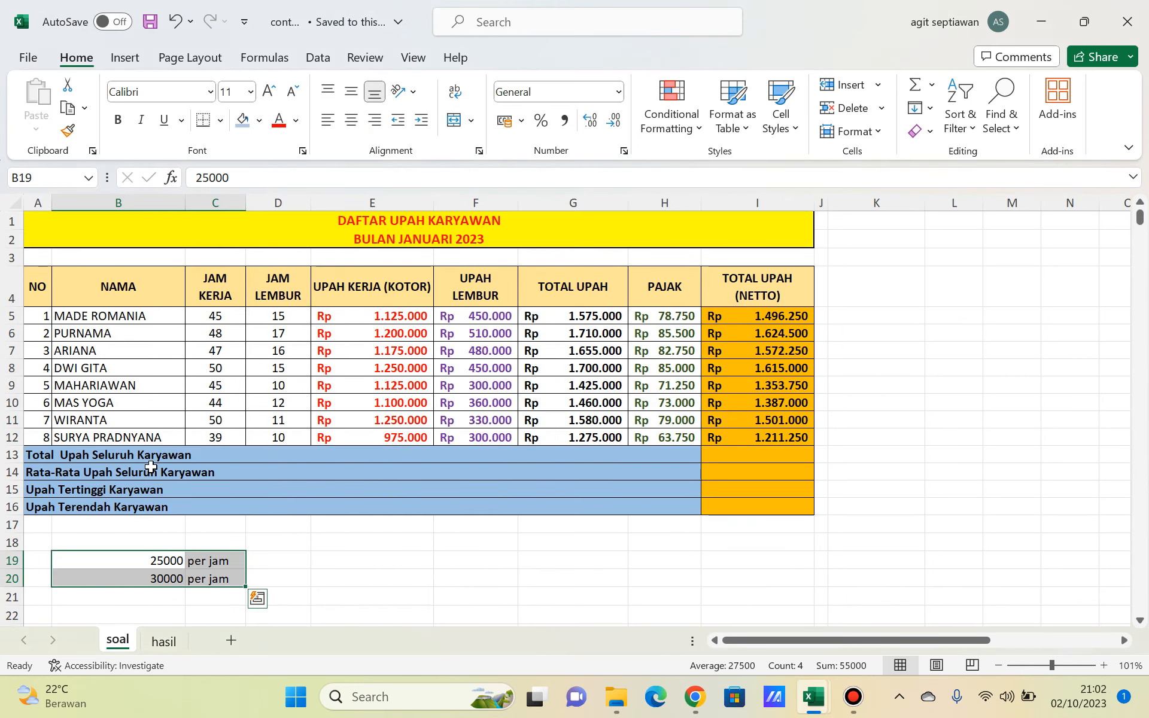
pyautogui.click(93, 458)
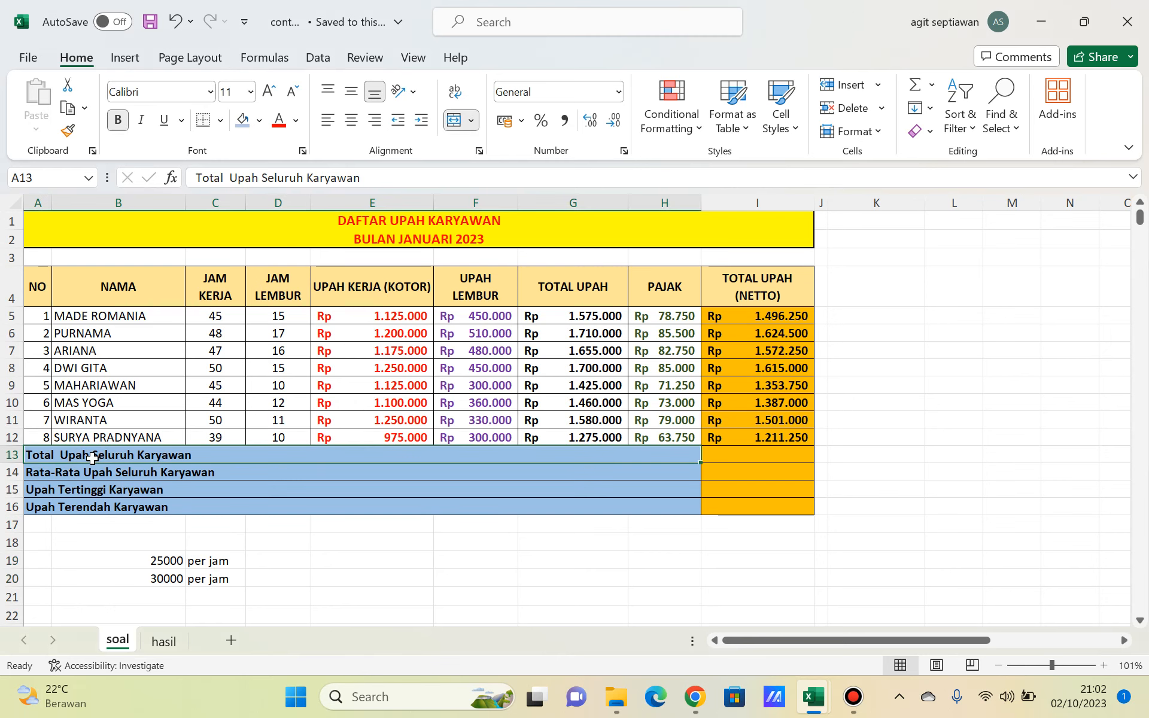
pyautogui.hotkey('alt', 'Tab')
pyautogui.click(44, 446)
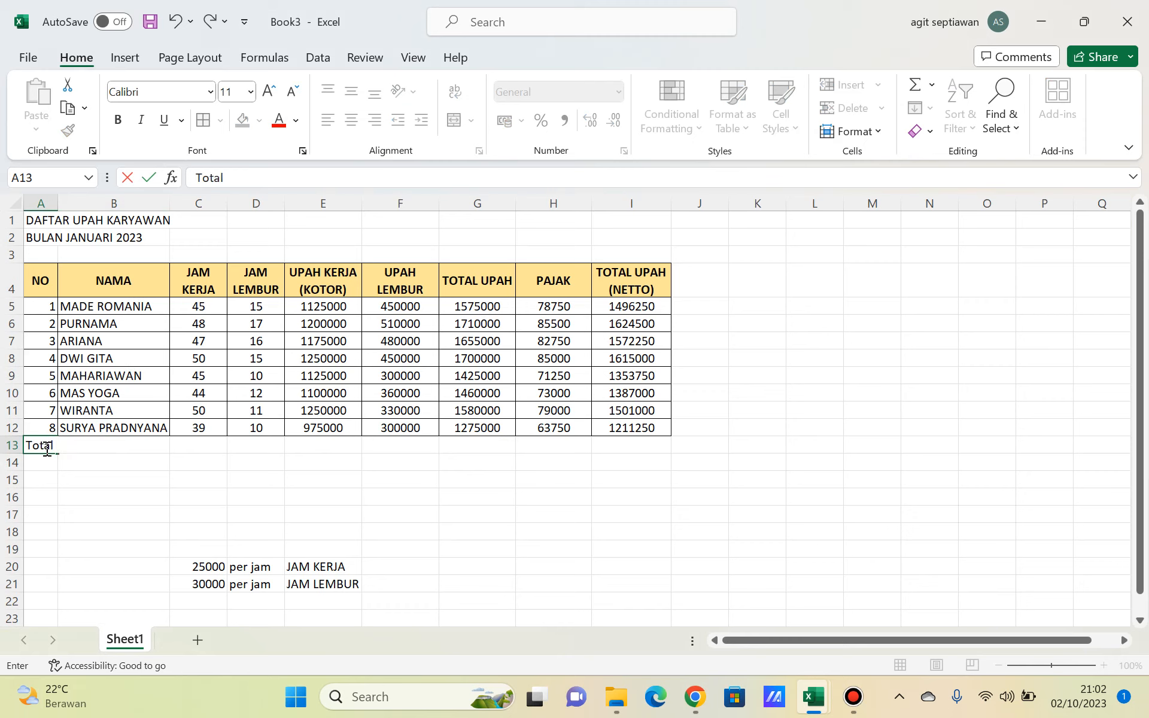
pyautogui.write('Up')
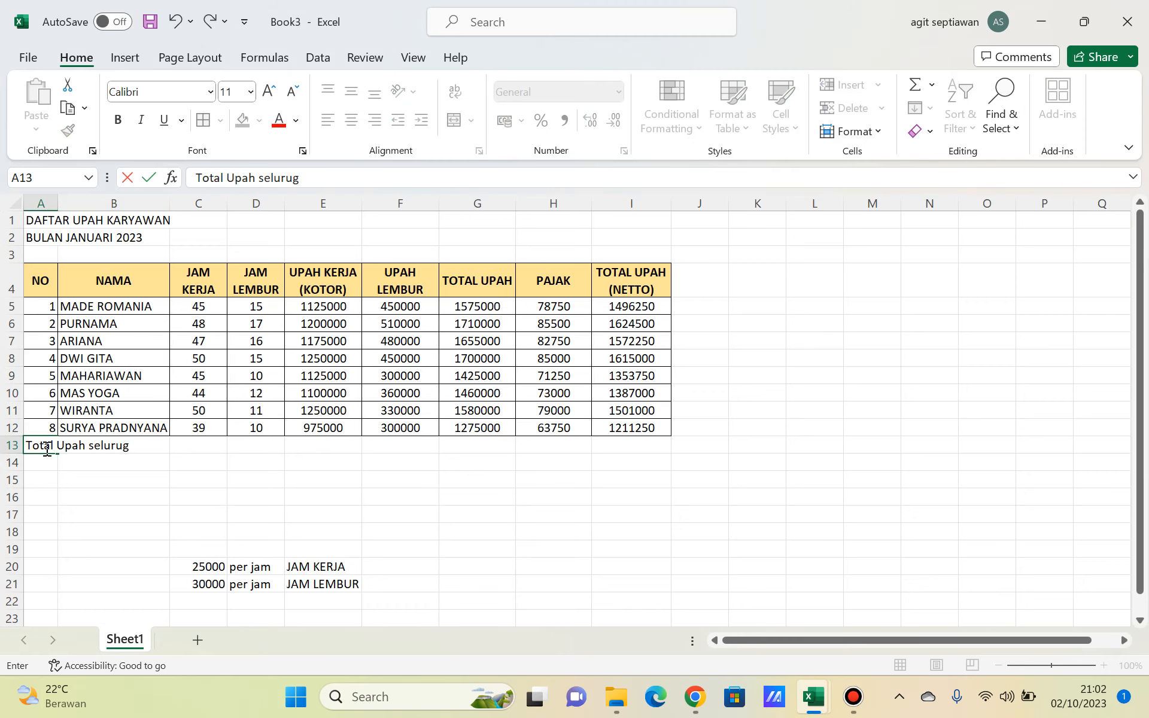
pyautogui.write('ah seluruh karyawan')
pyautogui.press('Return')
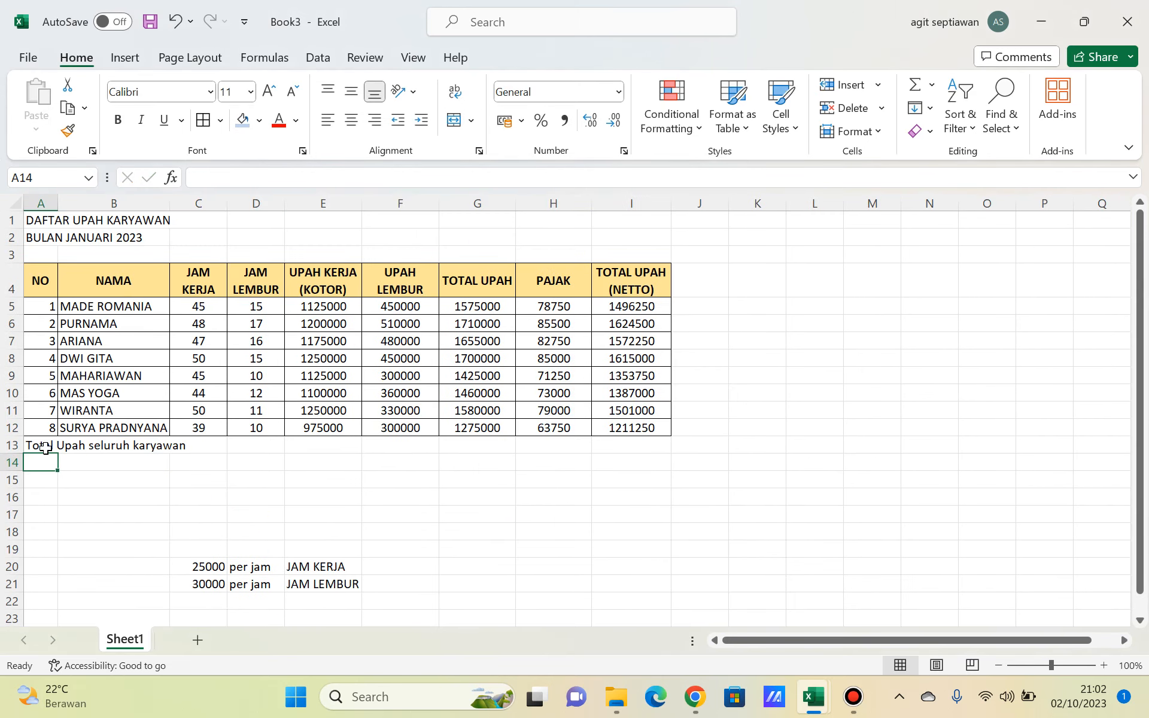
# Enter the summary labels "Rata-rata upah seluruh karyawan" in A14 and "Upah tertinggi karyawan" in A15.
pyautogui.write('Rata-rata')
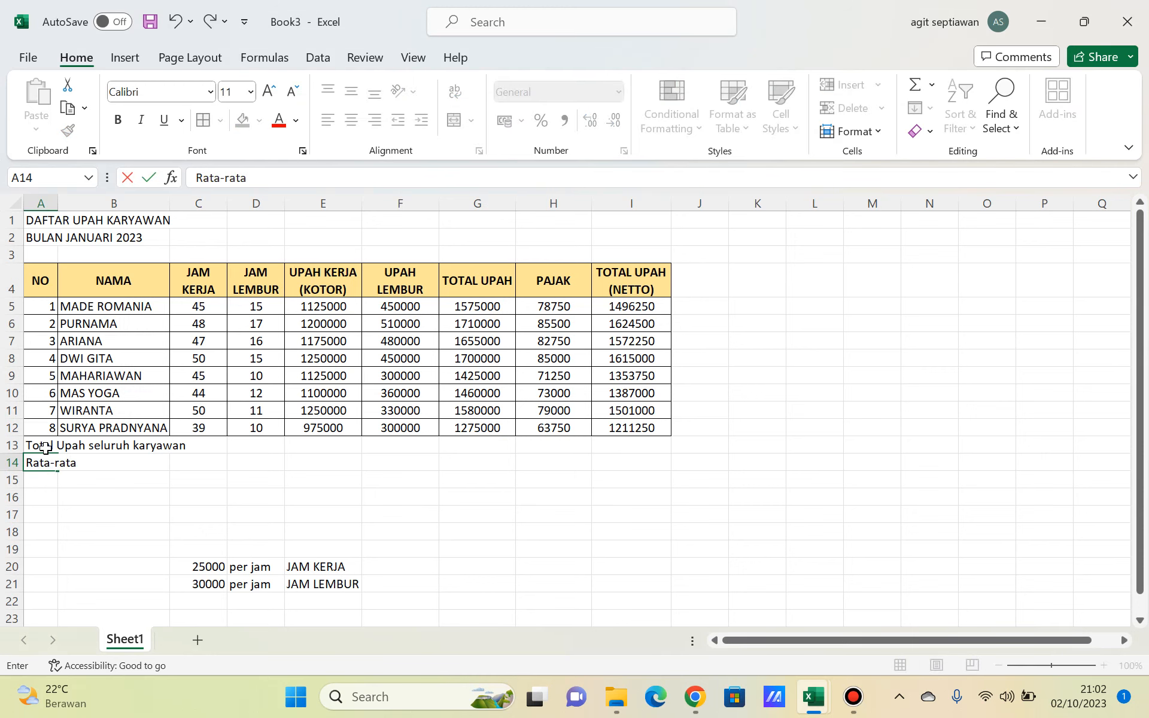
pyautogui.write(' upah seluruh ka')
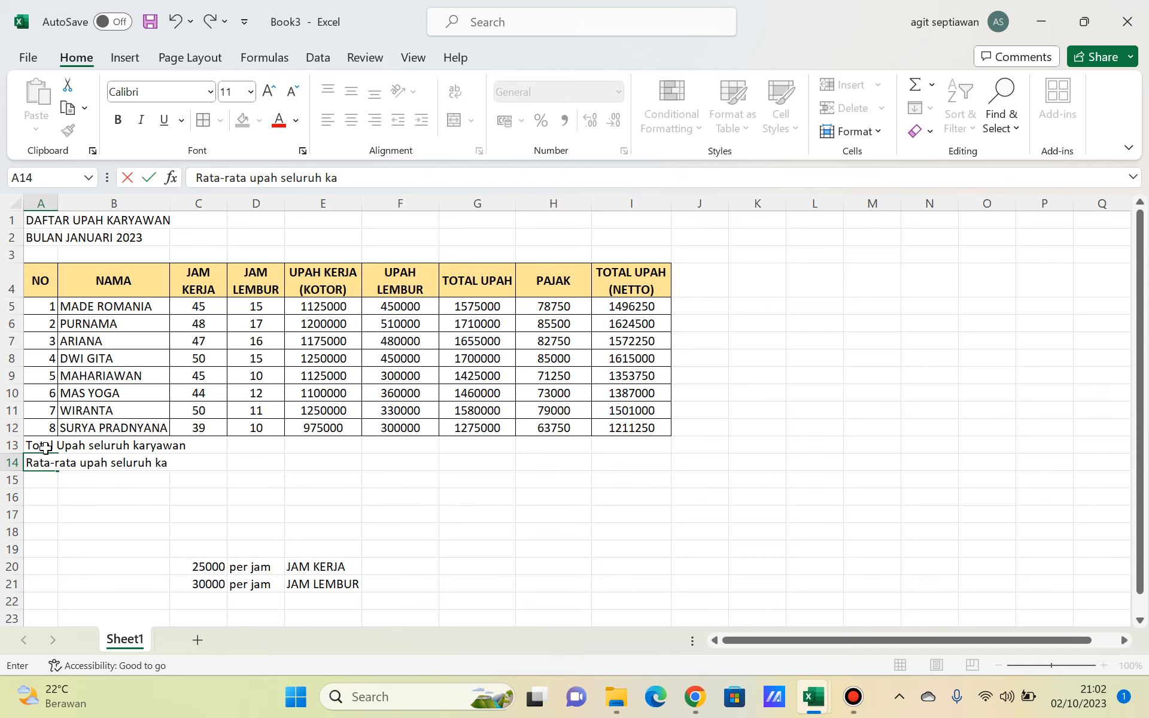
pyautogui.write('ryawan')
pyautogui.press('Return')
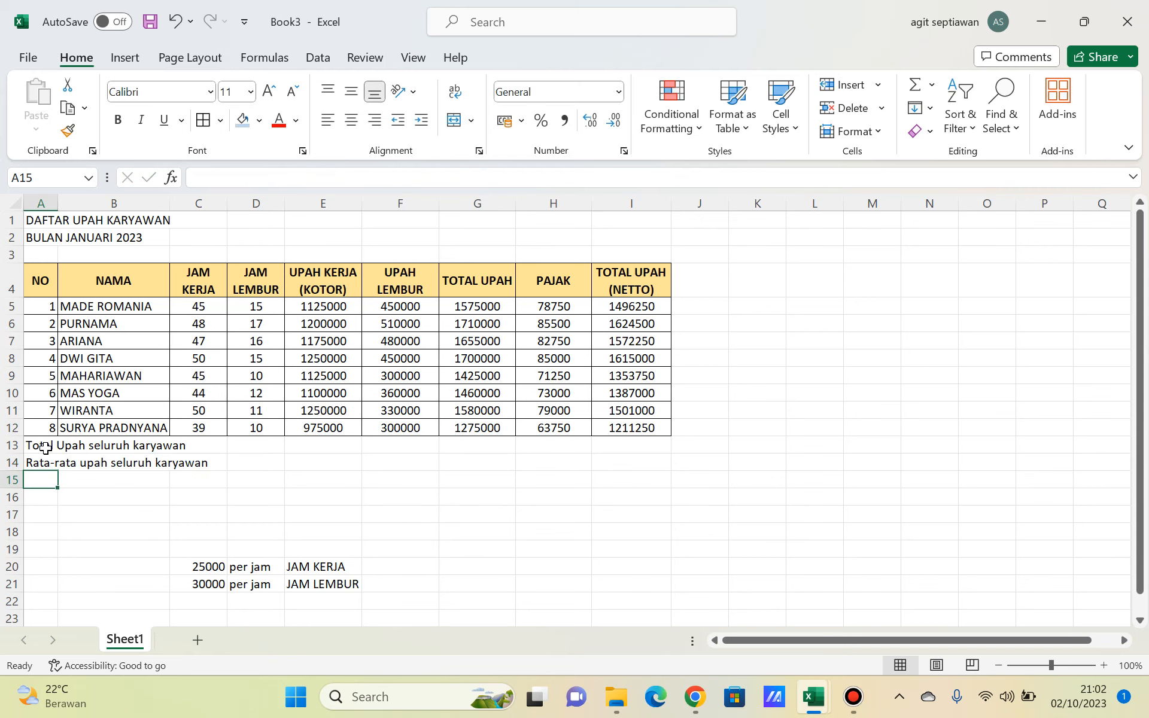
pyautogui.write('Upah tert')
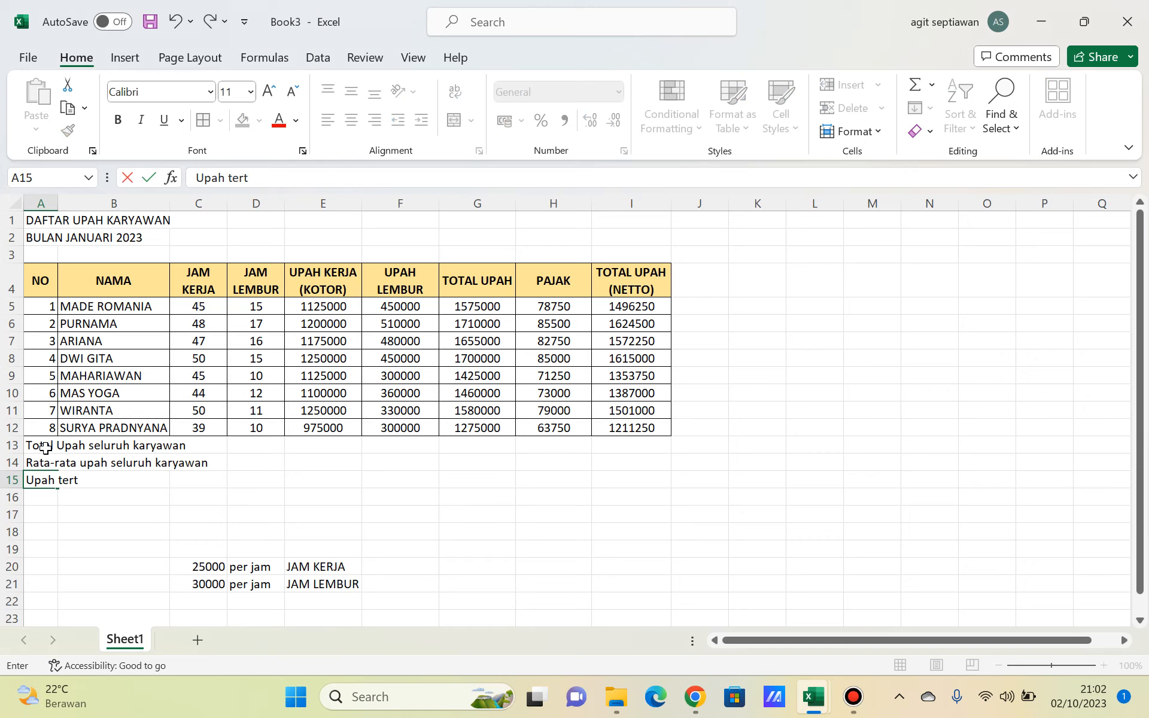
pyautogui.write('inggi karyawan')
pyautogui.press('Return')
# Check the last summary label in the reference workbook and enter "upah terendah karyawan" in A16 of Book3.
pyautogui.hotkey('alt', 'Tab')
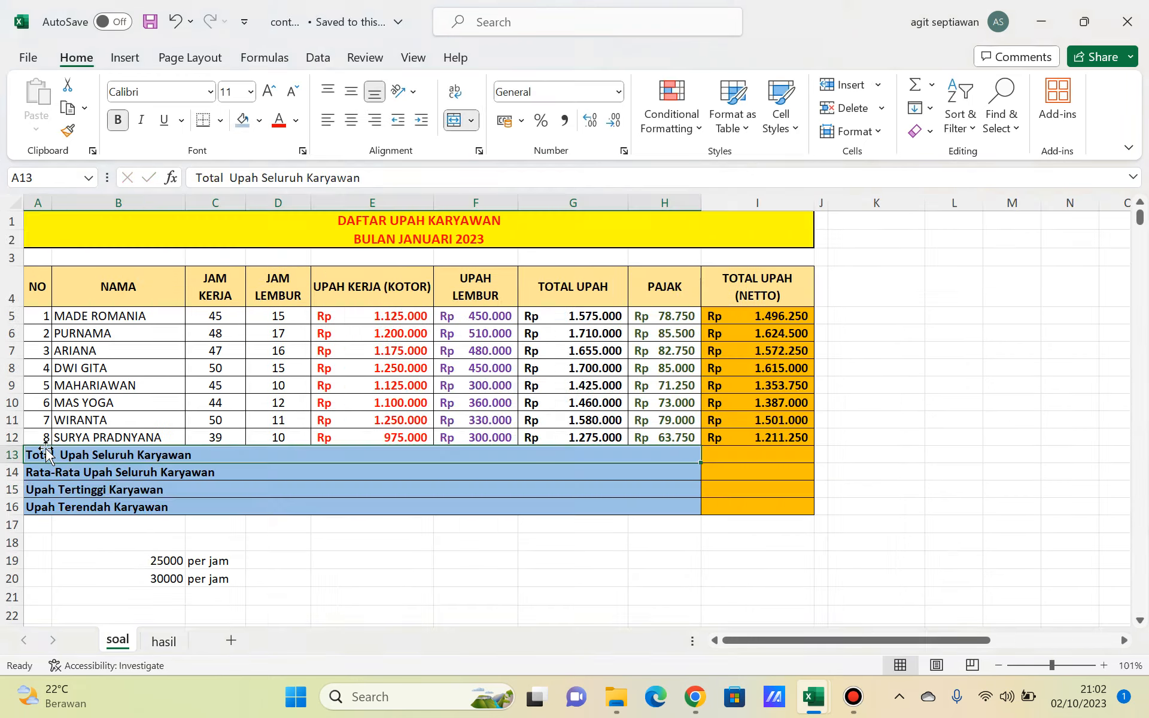
pyautogui.hotkey('alt', 'Tab')
pyautogui.write('u')
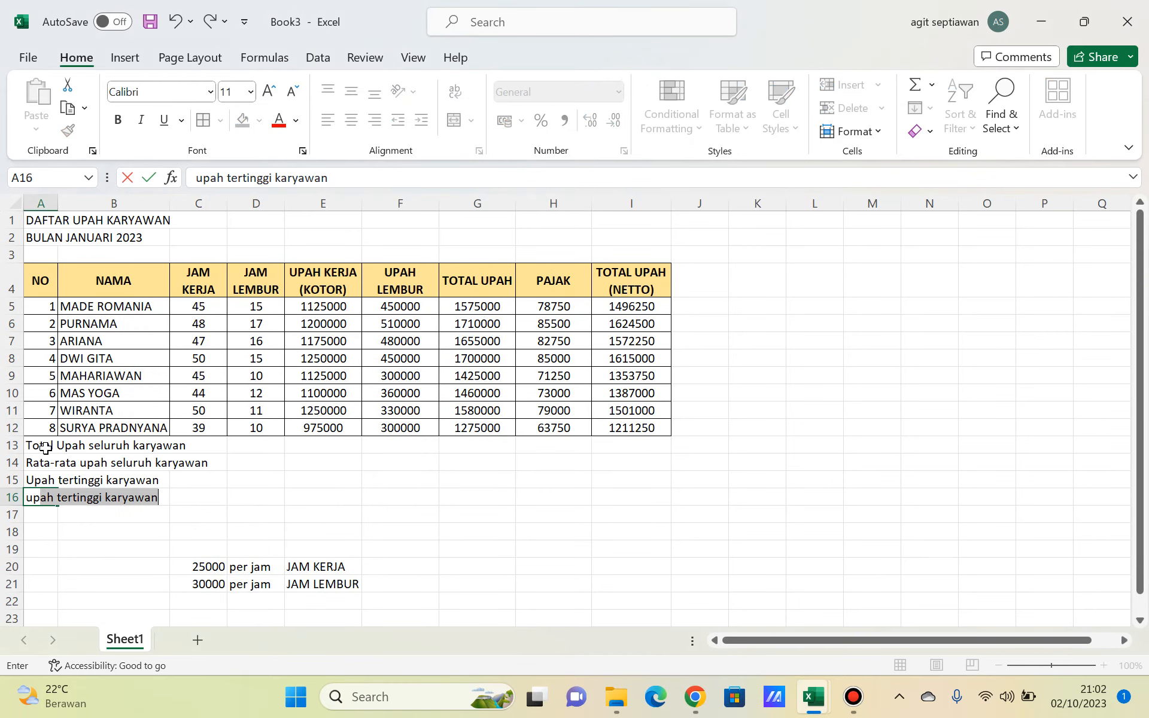
pyautogui.write('pah terend')
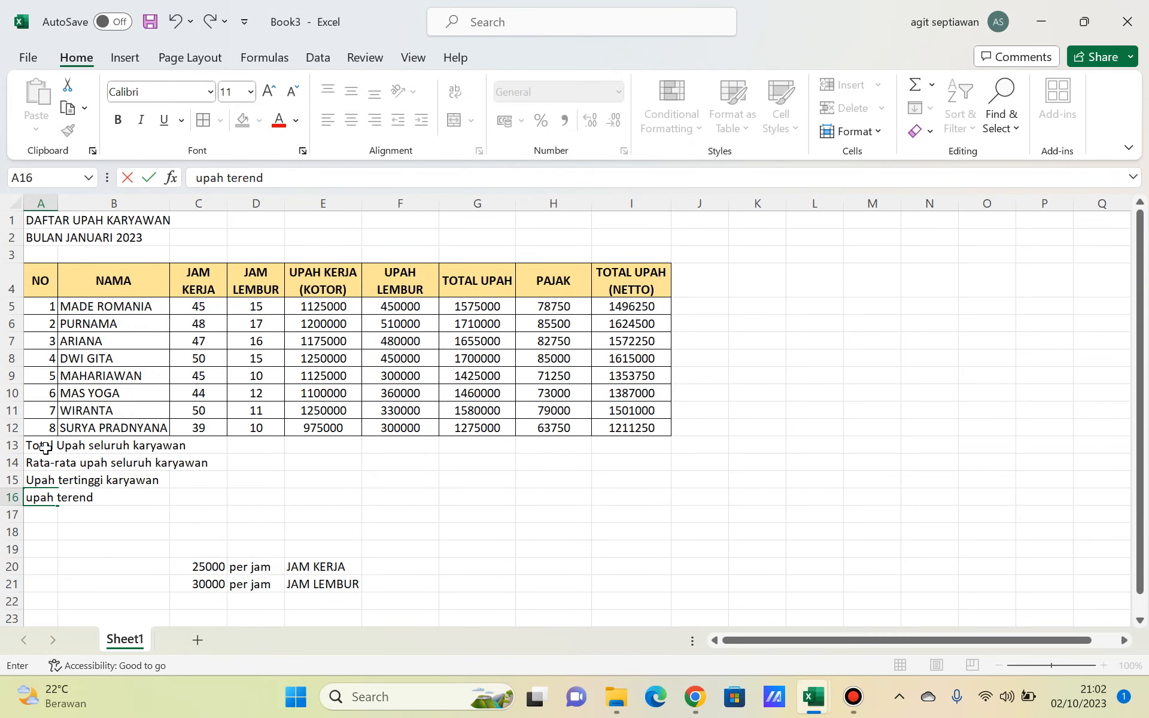
pyautogui.write('ah karyawan')
pyautogui.press('Return')
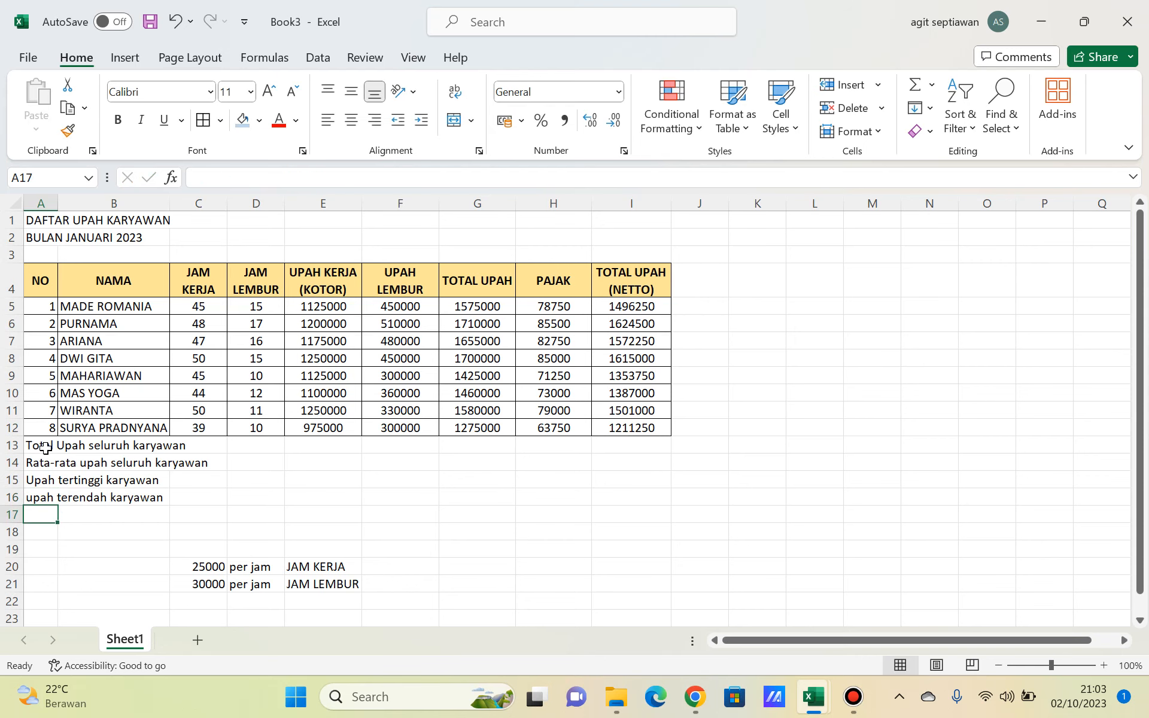
# Check the summary row layout in the reference workbook and merge and centre A13:H13 in Book3.
pyautogui.press('Up')
pyautogui.press('Up')
pyautogui.press('Up')
pyautogui.press('Up')
pyautogui.hotkey('alt', 'Tab')
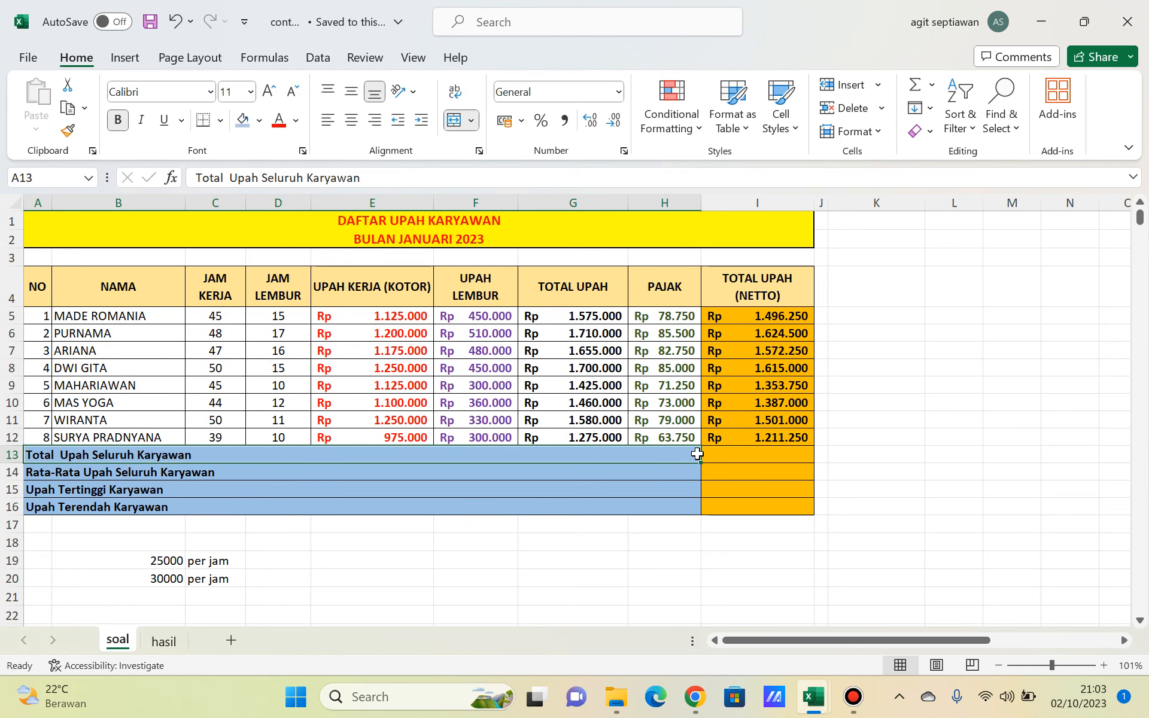
pyautogui.hotkey('alt', 'Tab')
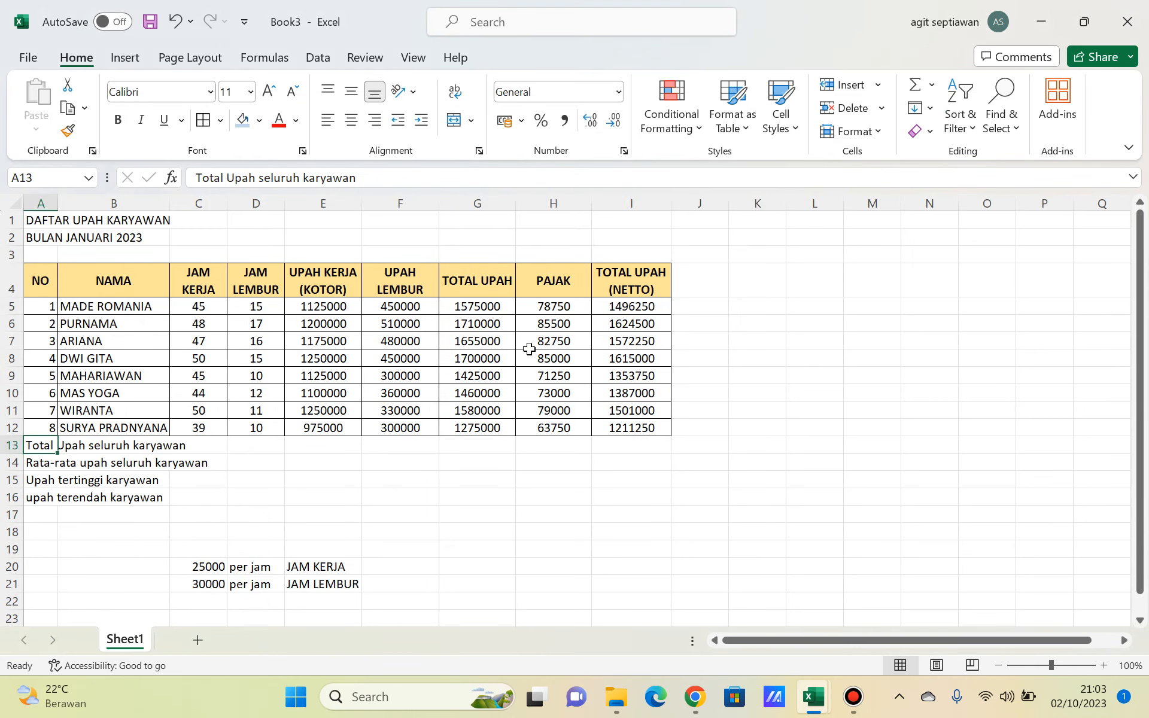
pyautogui.click(44, 445)
pyautogui.hotkey('shift', 'Right')
pyautogui.hotkey('shift', 'Right')
pyautogui.hotkey('shift', 'Right')
pyautogui.hotkey('shift', 'Right')
pyautogui.hotkey('shift', 'Right')
pyautogui.hotkey('shift', 'Right')
pyautogui.hotkey('shift', 'Right')
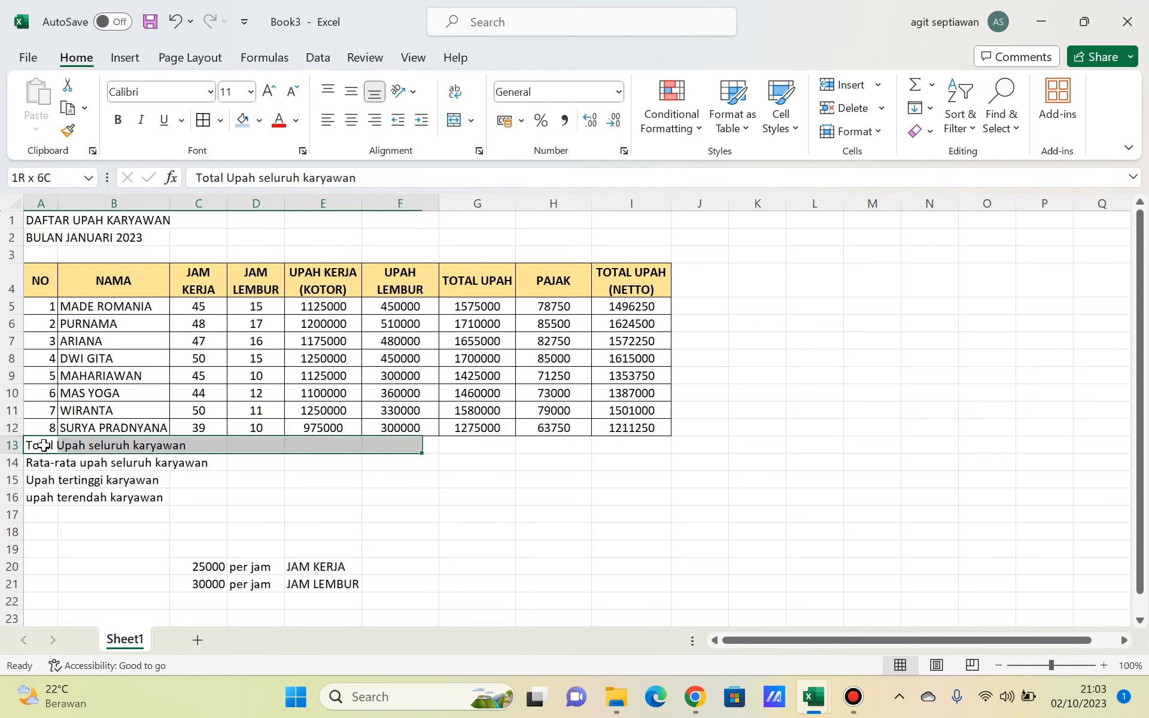
pyautogui.click(453, 121)
# Merge and centre the average wage label across A14:H14.
pyautogui.press('Down')
pyautogui.hotkey('shift', 'Right')
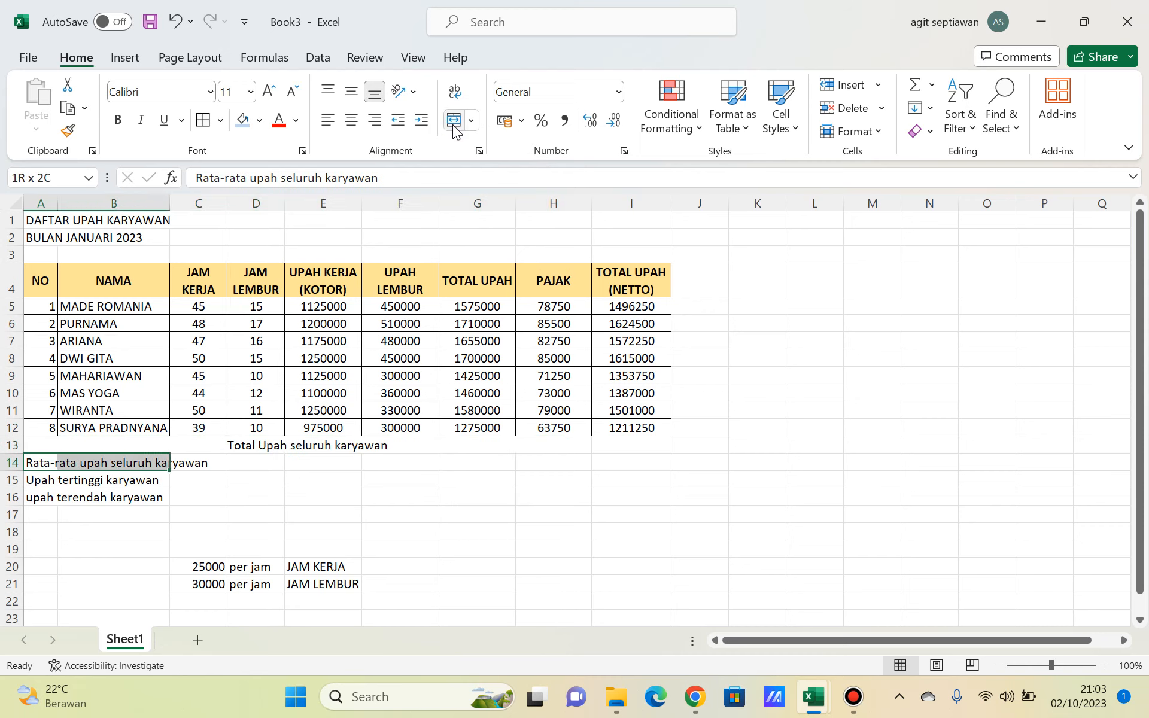
pyautogui.hotkey('shift', 'Right')
pyautogui.hotkey('shift', 'Right')
pyautogui.hotkey('shift', 'Right')
pyautogui.hotkey('shift', 'Right')
pyautogui.hotkey('shift', 'Right')
pyautogui.hotkey('shift', 'Right')
pyautogui.click(453, 120)
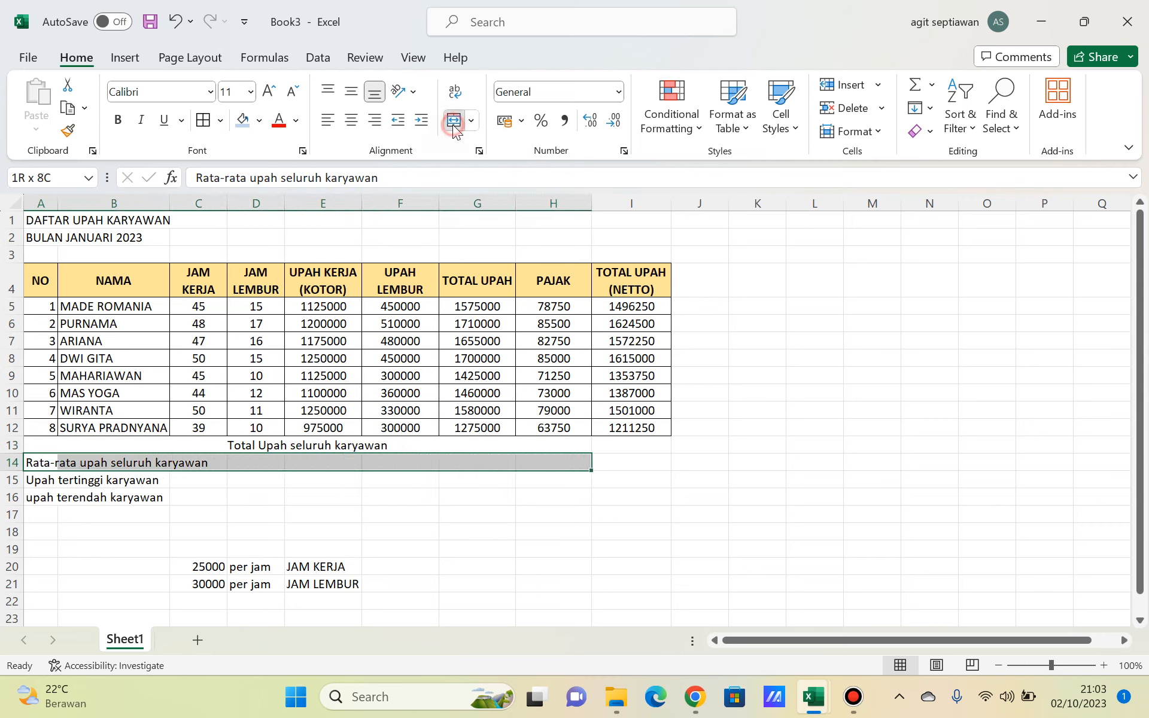
# Merge and centre the highest wage label across A15:H15.
pyautogui.press('Down')
pyautogui.hotkey('shift', 'Right')
pyautogui.hotkey('shift', 'Right')
pyautogui.hotkey('shift', 'Right')
pyautogui.hotkey('shift', 'Right')
pyautogui.hotkey('shift', 'Right')
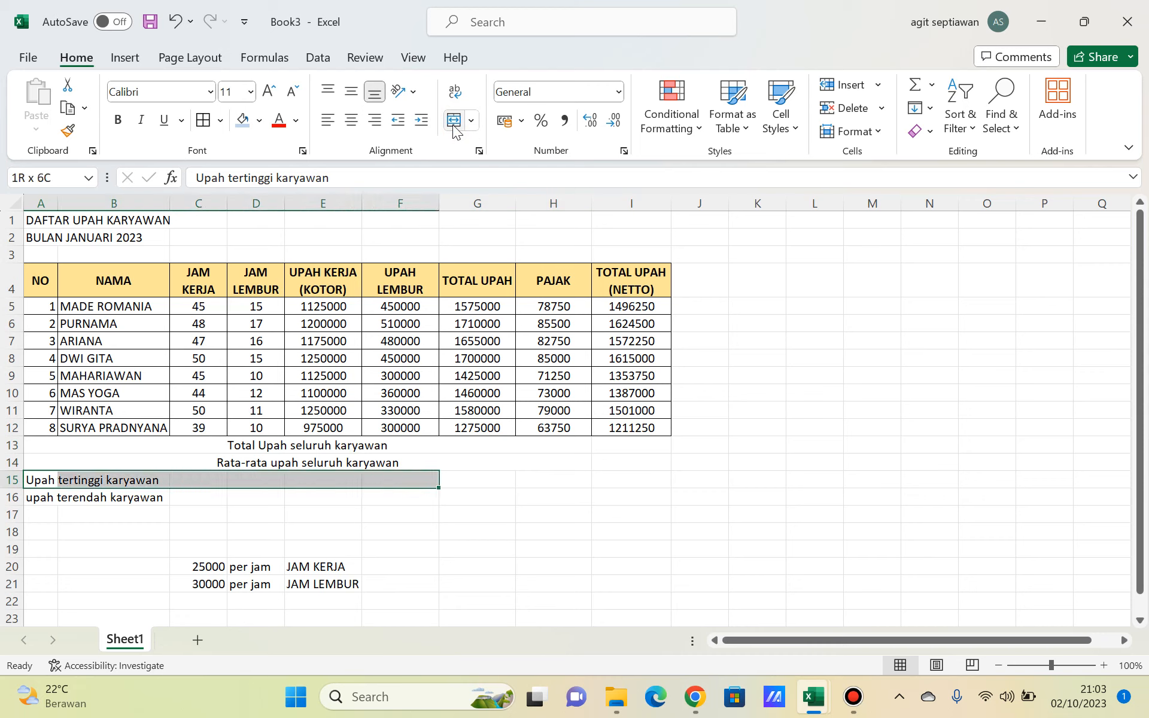
pyautogui.hotkey('shift', 'Right')
pyautogui.hotkey('shift', 'Right')
pyautogui.click(454, 127)
# Merge and centre the lowest wage label across A16:H16.
pyautogui.press('Down')
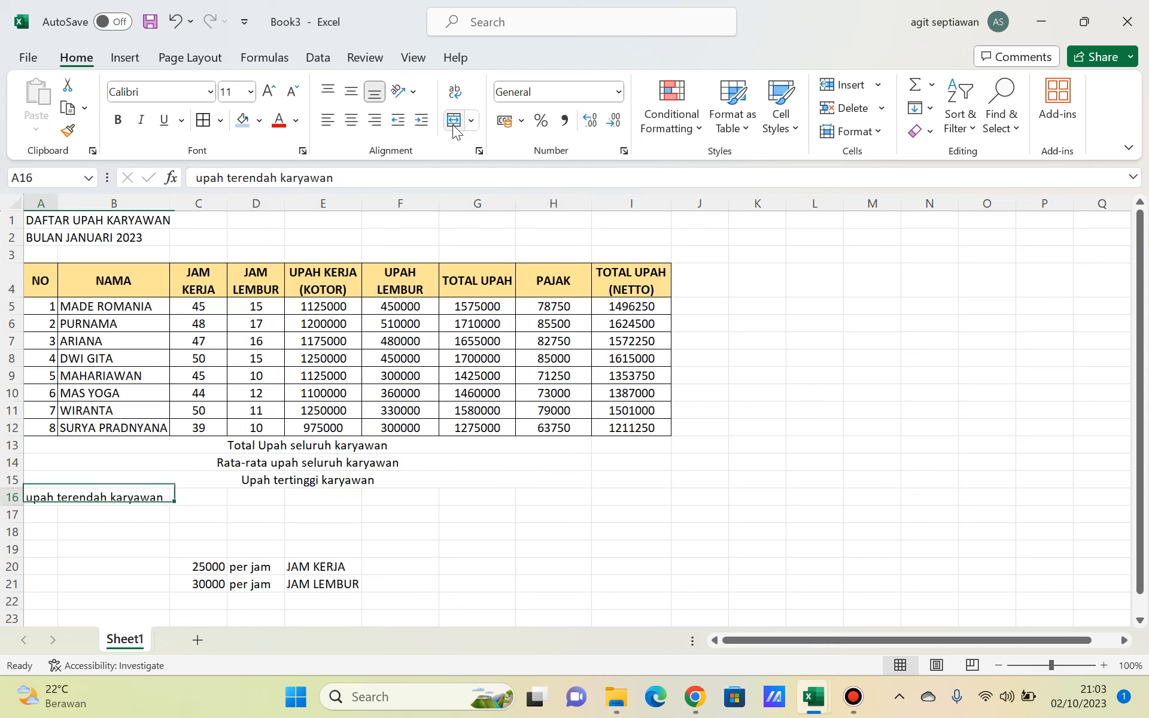
pyautogui.hotkey('shift', 'Right')
pyautogui.hotkey('shift', 'Right')
pyautogui.hotkey('shift', 'Right')
pyautogui.hotkey('shift', 'Right')
pyautogui.hotkey('shift', 'Right')
pyautogui.hotkey('shift', 'Right')
pyautogui.hotkey('shift', 'Right')
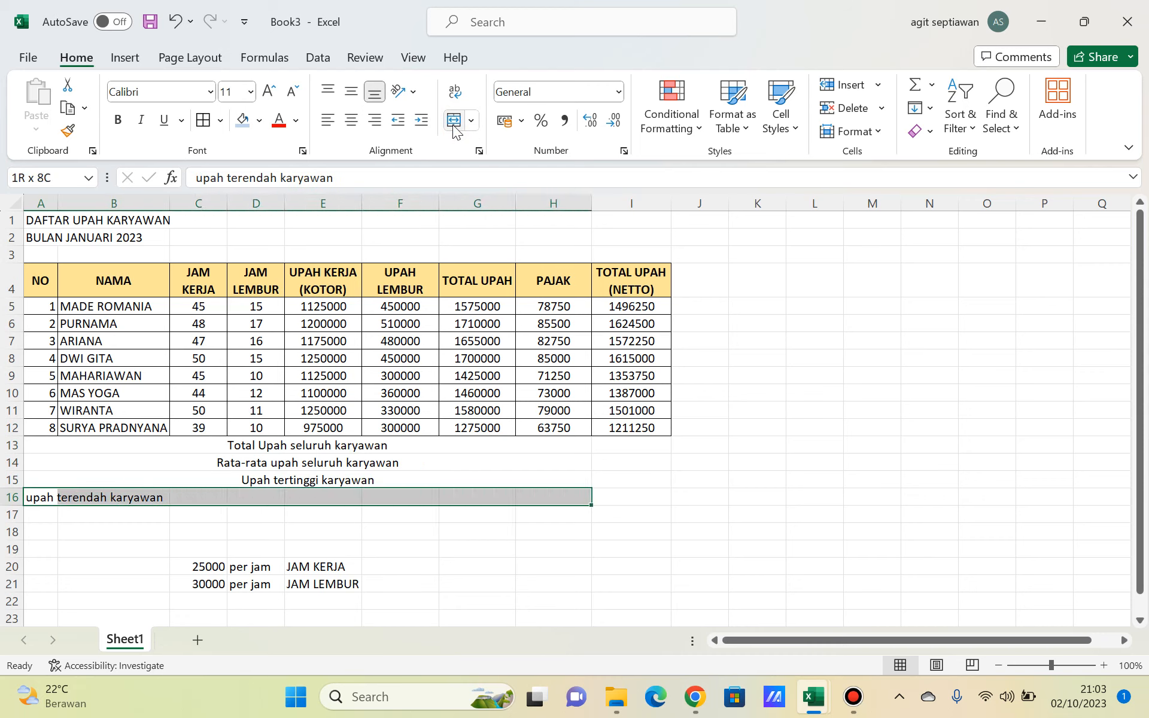
pyautogui.click(453, 128)
# Try left and right alignment on the four merged summary labels in rows 13 to 16 and return them to centred.
pyautogui.press('Up')
pyautogui.press('Up')
pyautogui.press('Up')
pyautogui.hotkey('shift', 'Down')
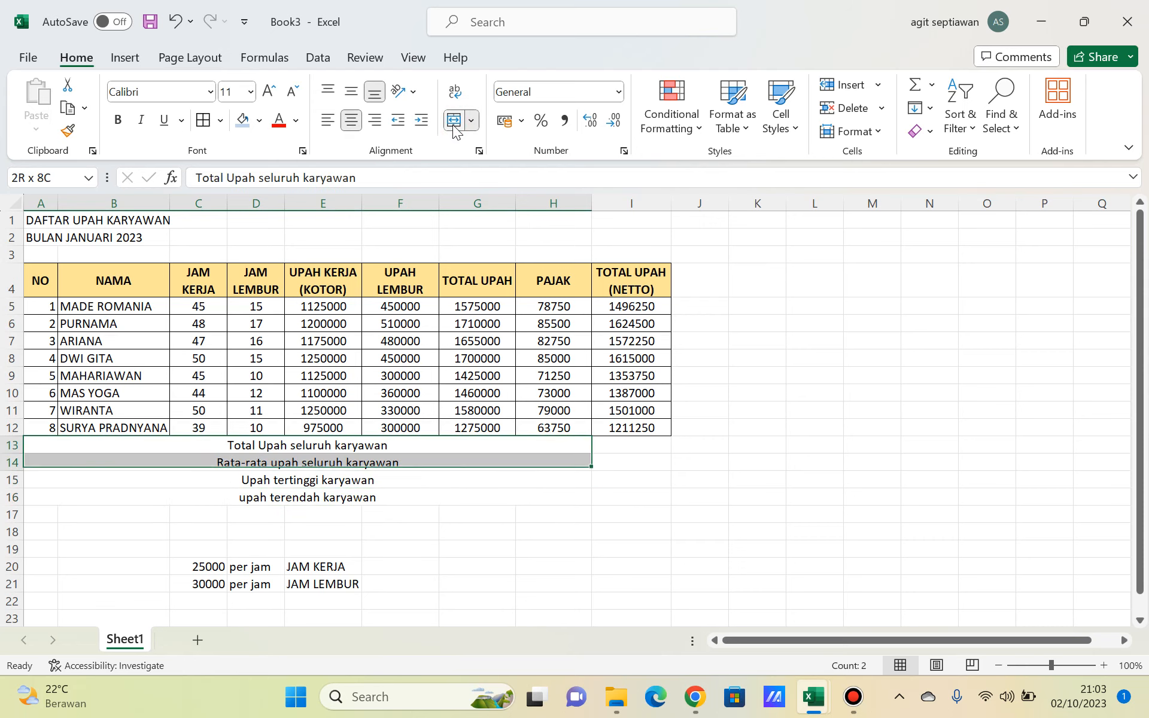
pyautogui.hotkey('shift', 'Down')
pyautogui.hotkey('shift', 'Down')
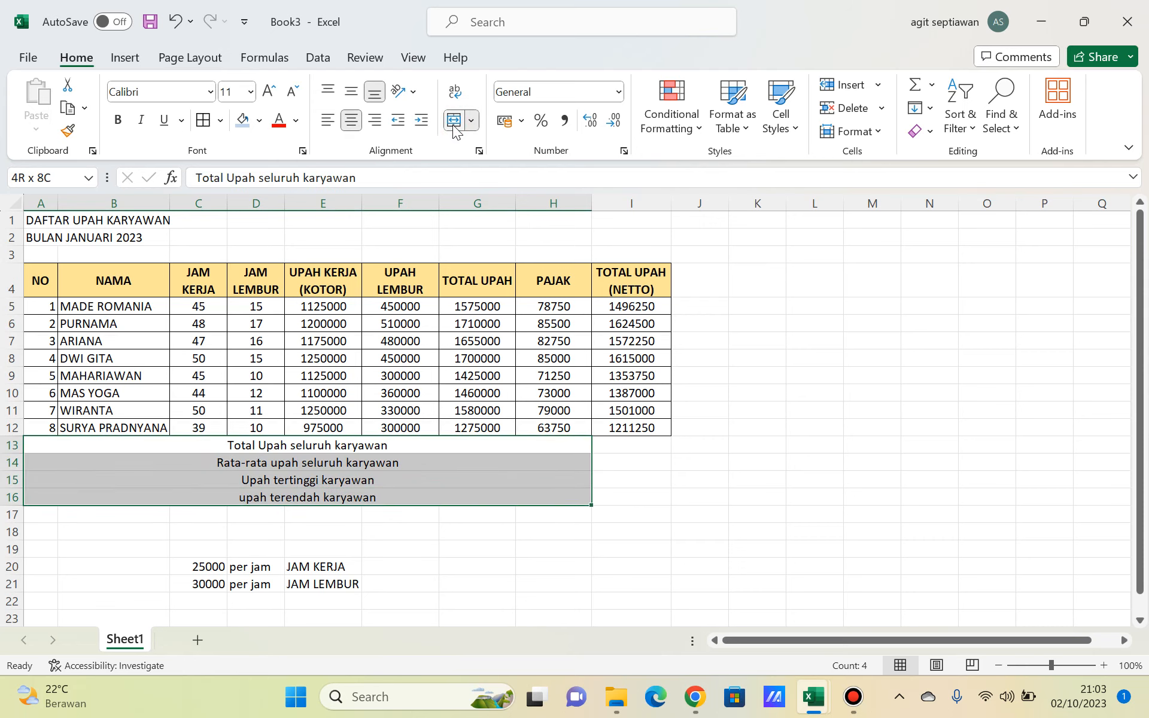
pyautogui.click(328, 126)
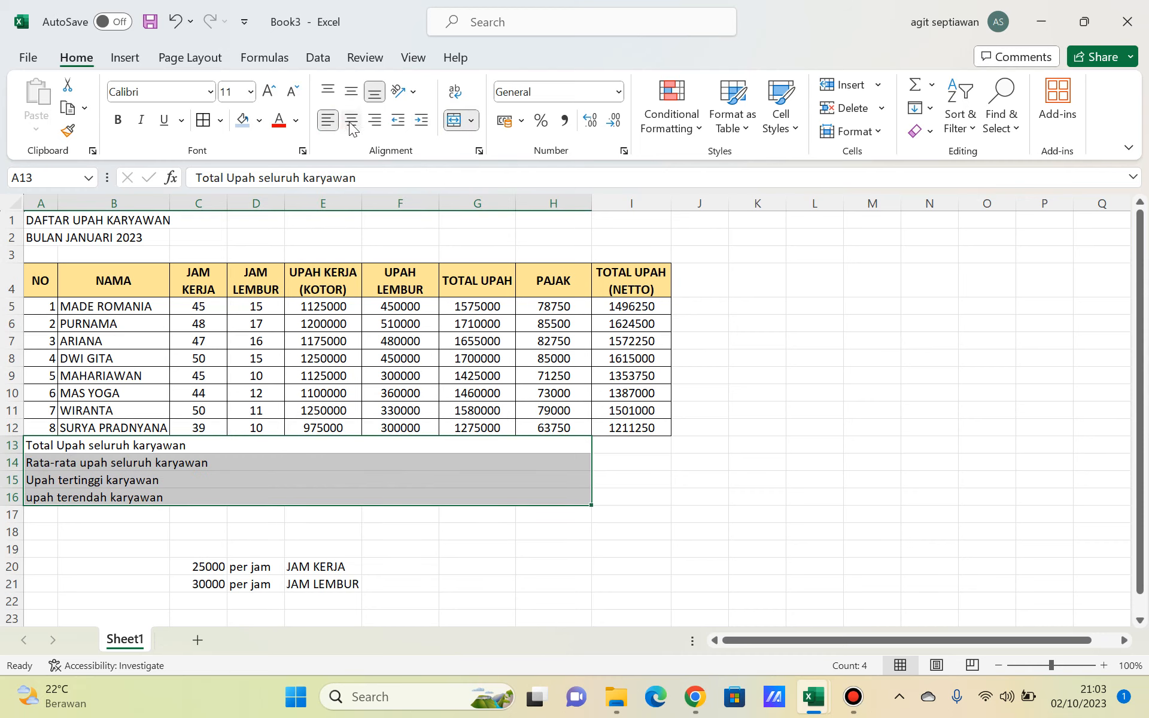
pyautogui.click(351, 126)
pyautogui.click(373, 126)
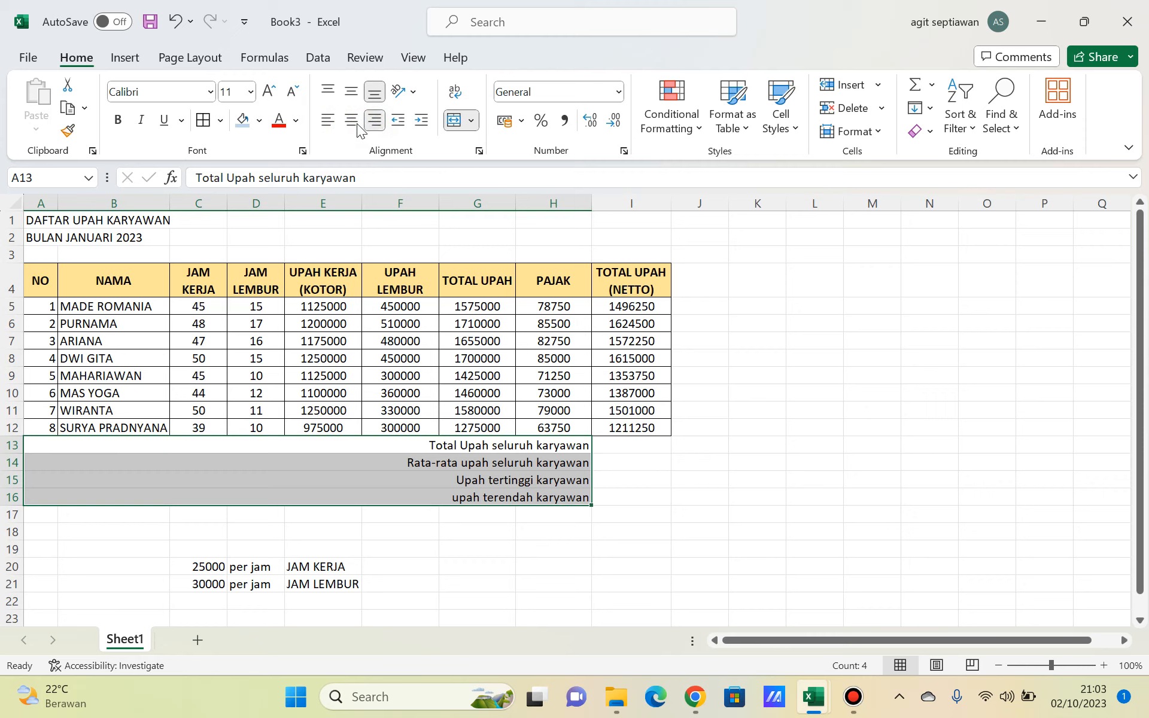
pyautogui.click(351, 123)
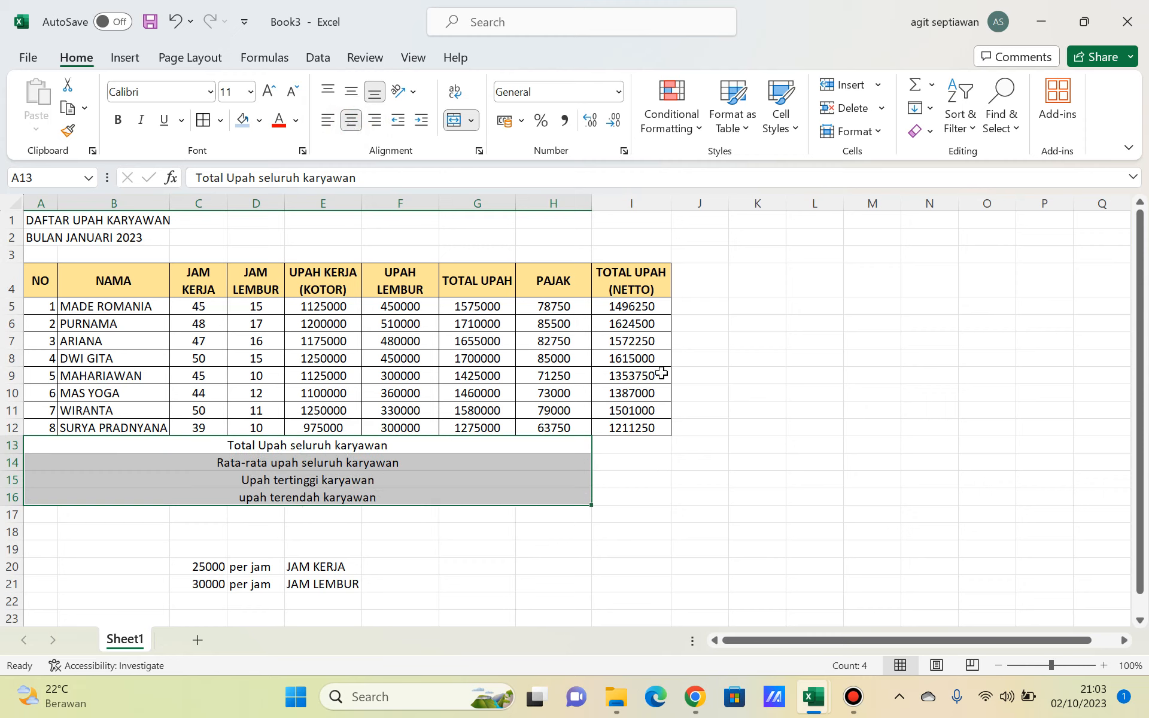
# Total the net wages I5:I12 in cell I13 with a SUM formula.
pyautogui.click(611, 445)
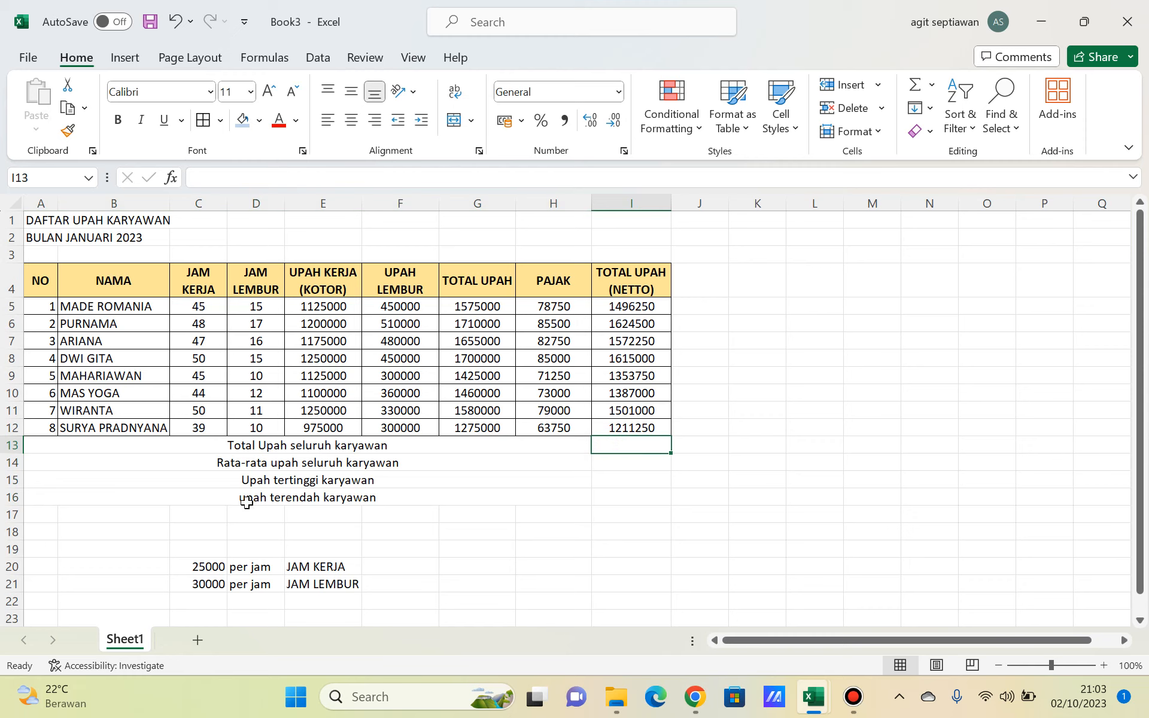
pyautogui.click(620, 309)
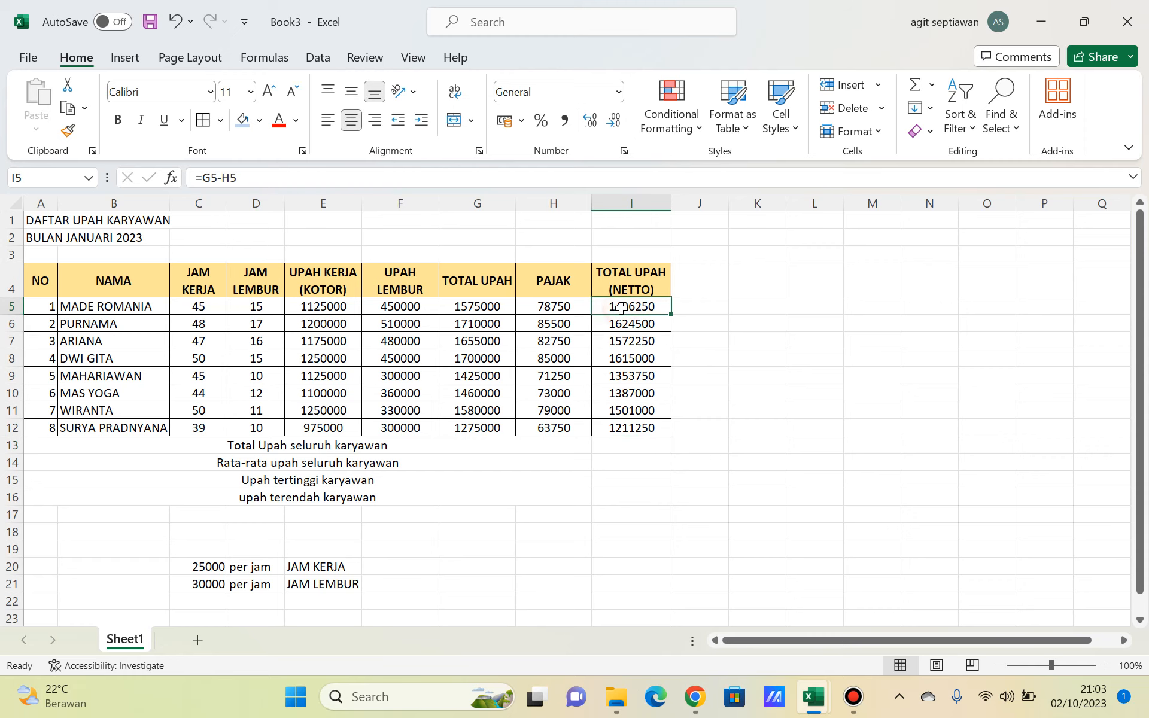
pyautogui.click(624, 429)
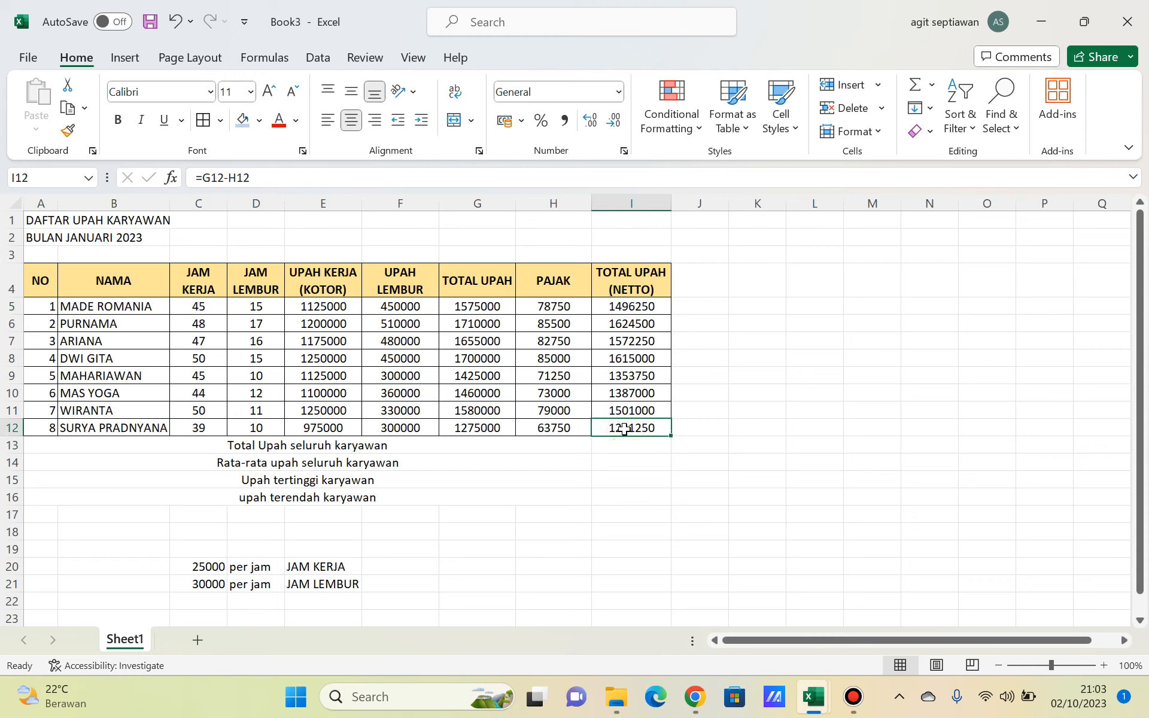
pyautogui.press('Down')
pyautogui.write('=')
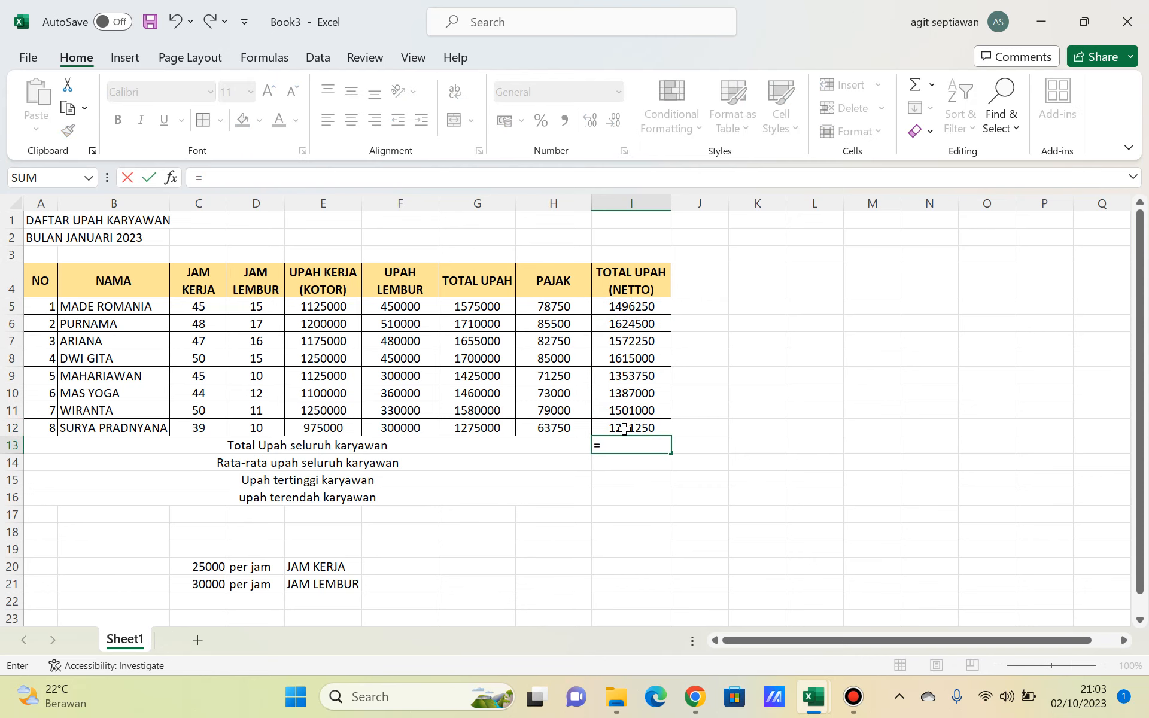
pyautogui.write('sum(')
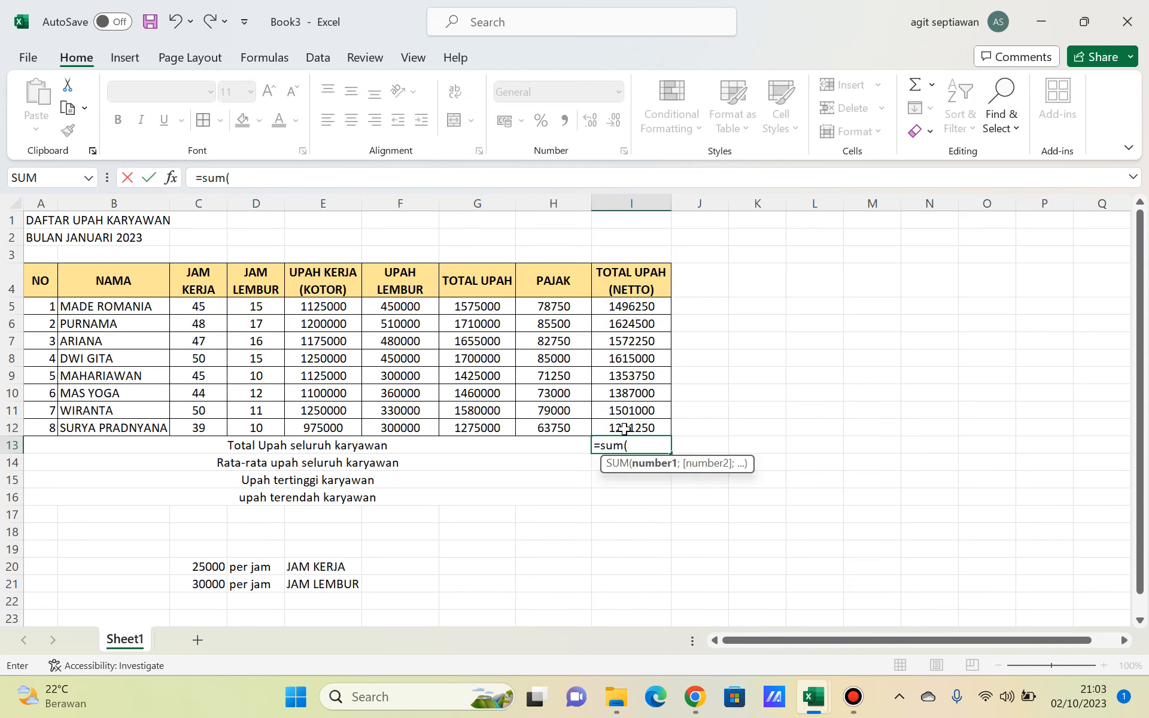
pyautogui.moveTo(629, 306); pyautogui.dragTo(629, 323)
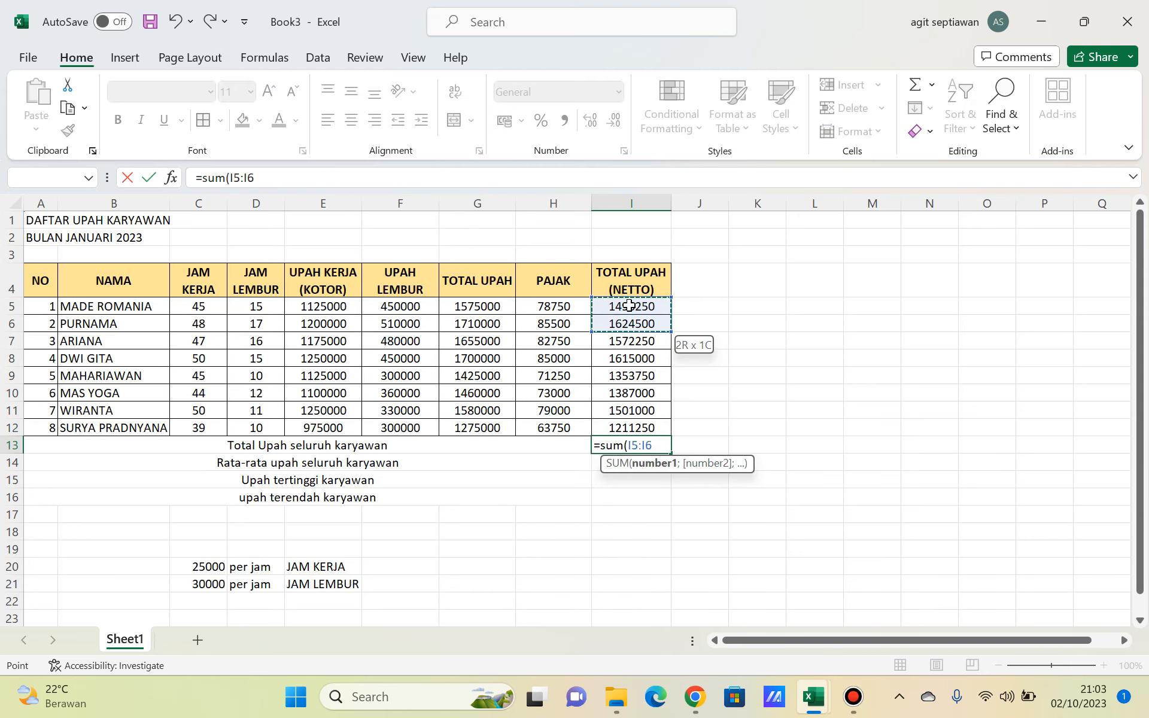
pyautogui.hotkey('ctrl', 'shift', 'Down')
pyautogui.write(')')
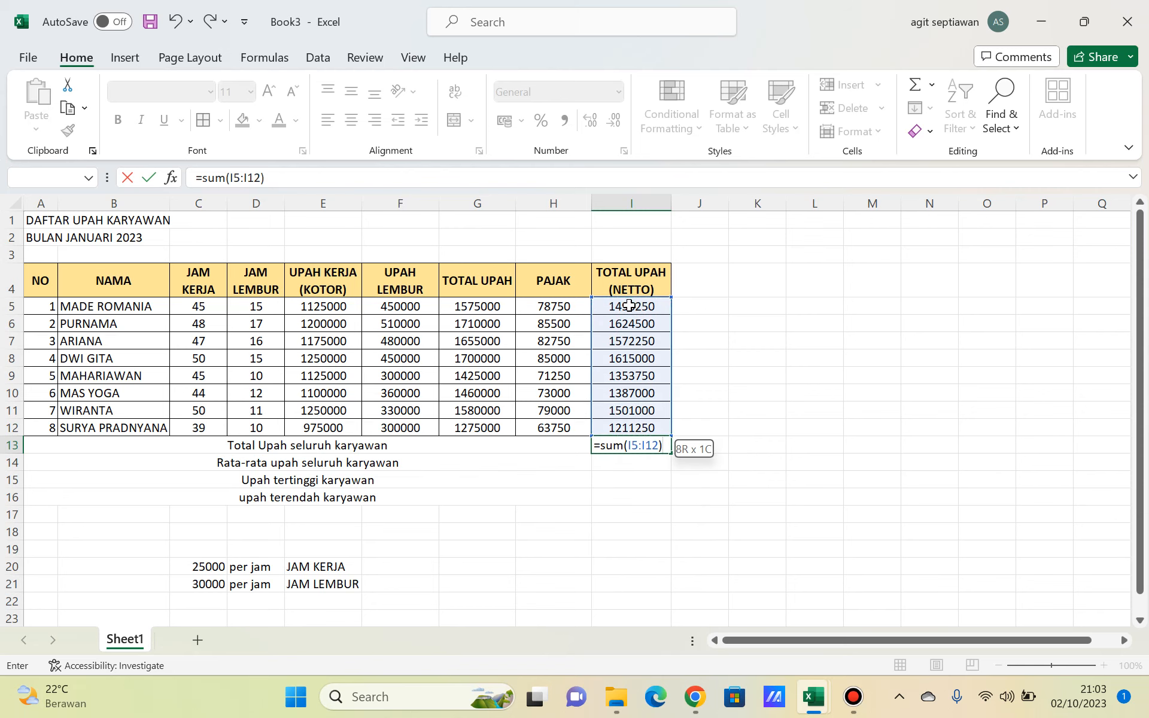
pyautogui.press('Return')
# Calculate the average of the net wages I5:I12 in cell I14 with an AVERAGE formula.
pyautogui.write('=')
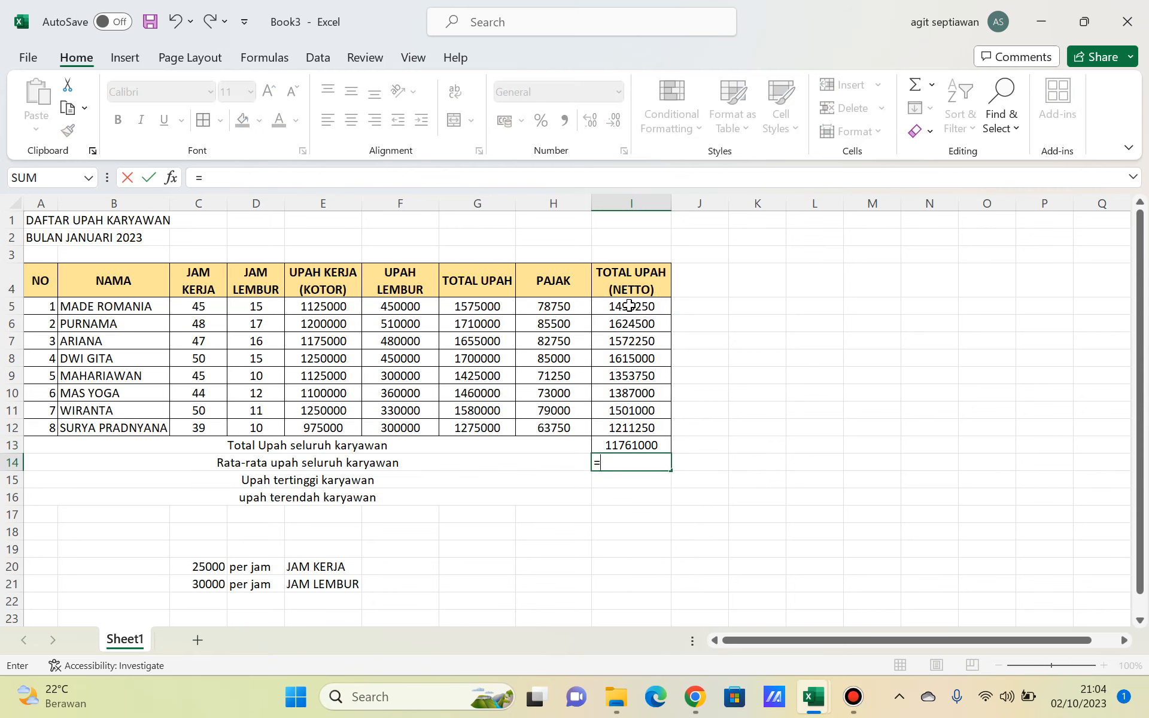
pyautogui.write('aver')
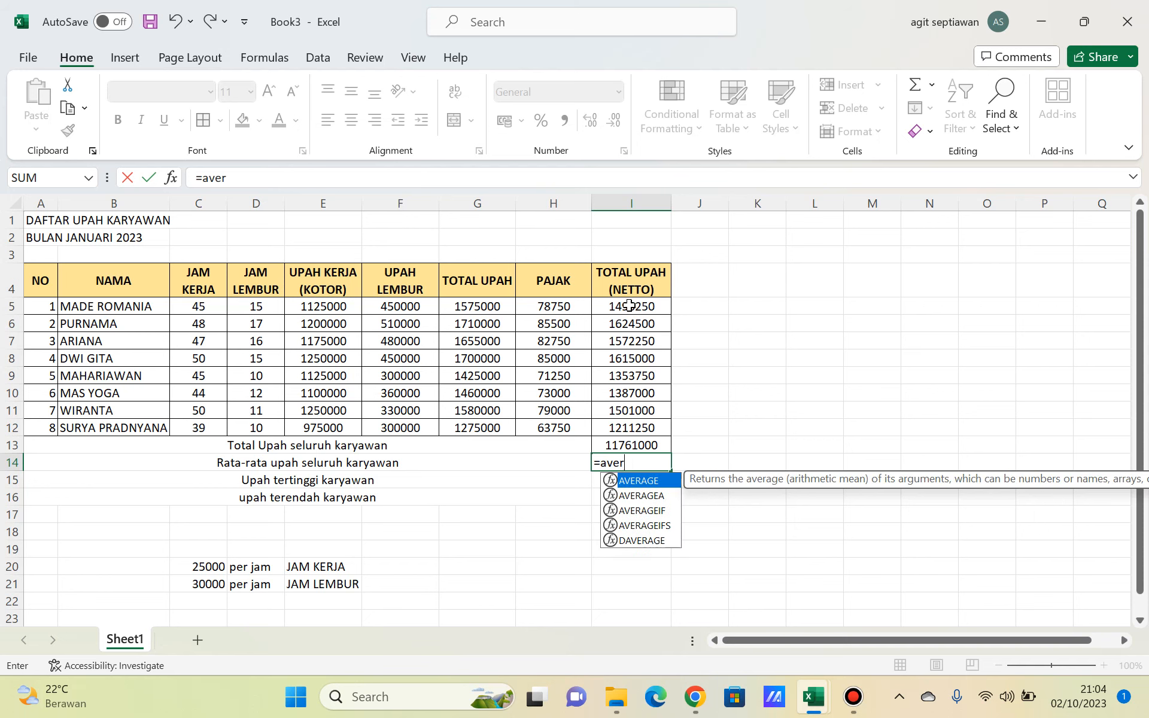
pyautogui.write('age(')
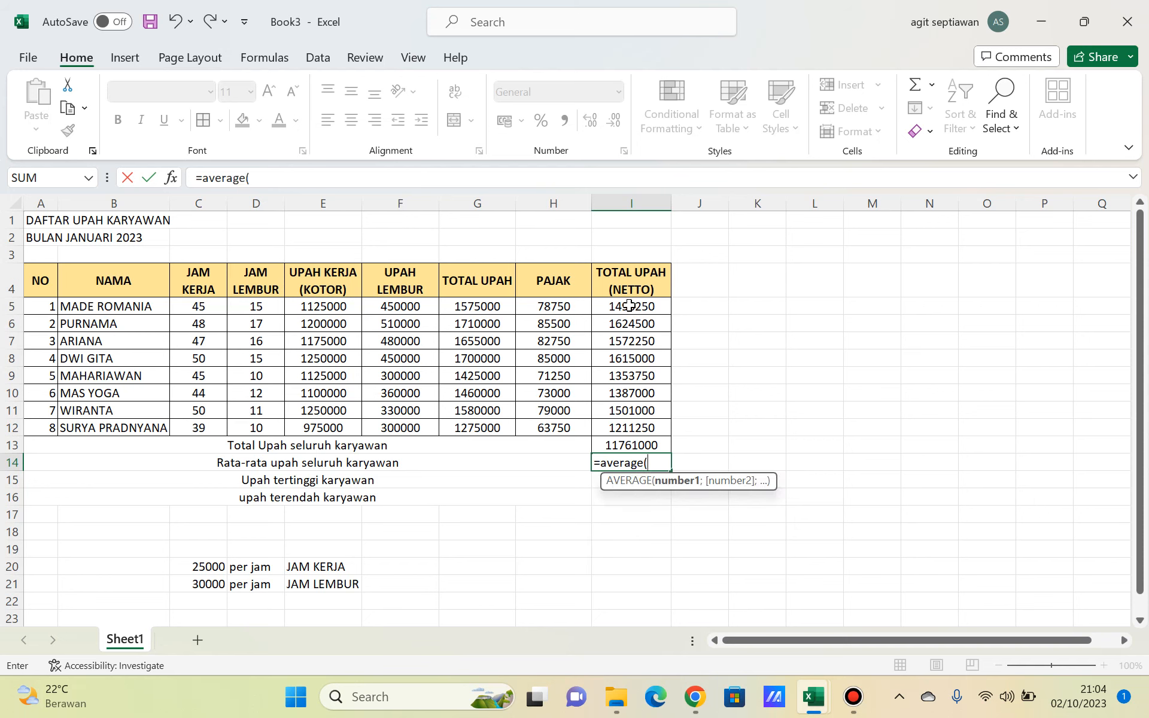
pyautogui.click(620, 304)
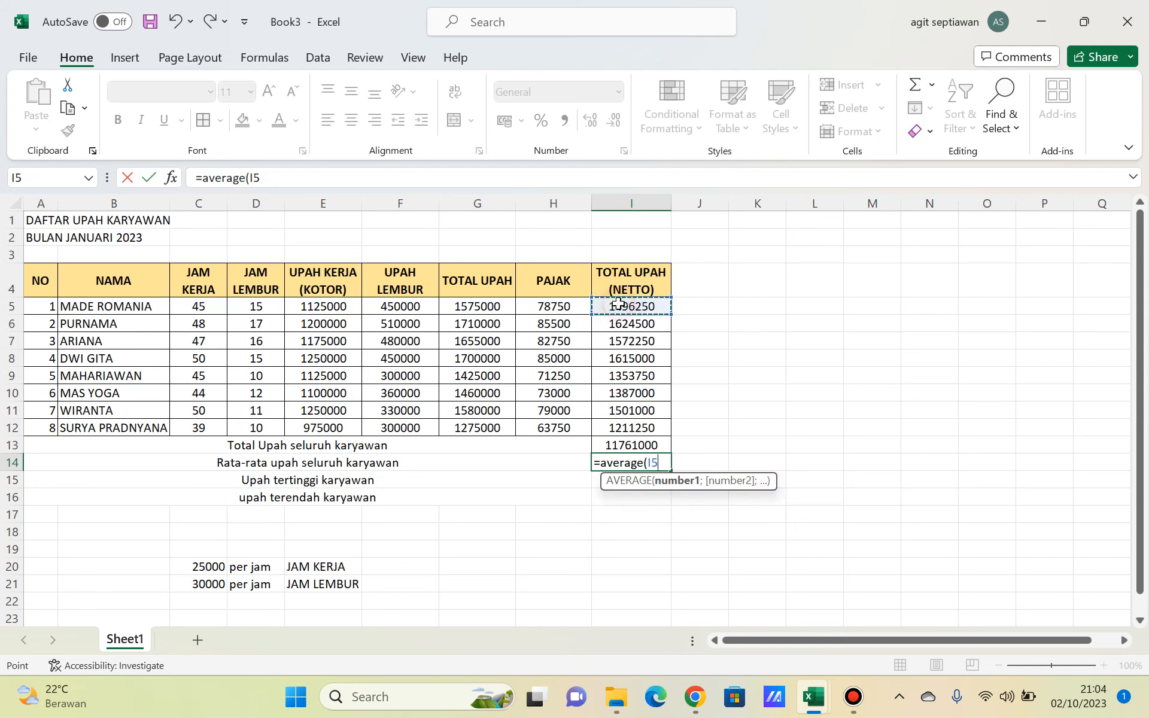
pyautogui.hotkey('shift', 'Down')
pyautogui.hotkey('shift', 'Down')
pyautogui.hotkey('shift', 'Down')
pyautogui.hotkey('shift', 'Down')
pyautogui.hotkey('shift', 'Down')
pyautogui.hotkey('shift', 'Down')
pyautogui.hotkey('shift', 'Down')
pyautogui.hotkey('shift', 'Down')
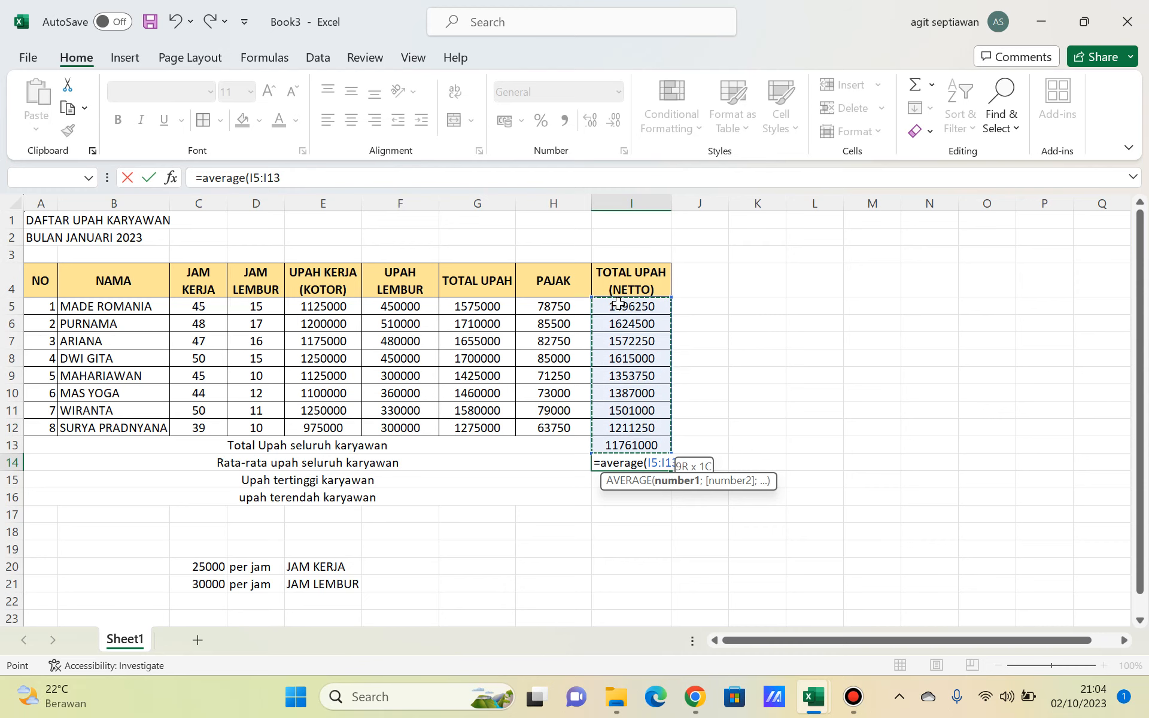
pyautogui.hotkey('shift', 'Up')
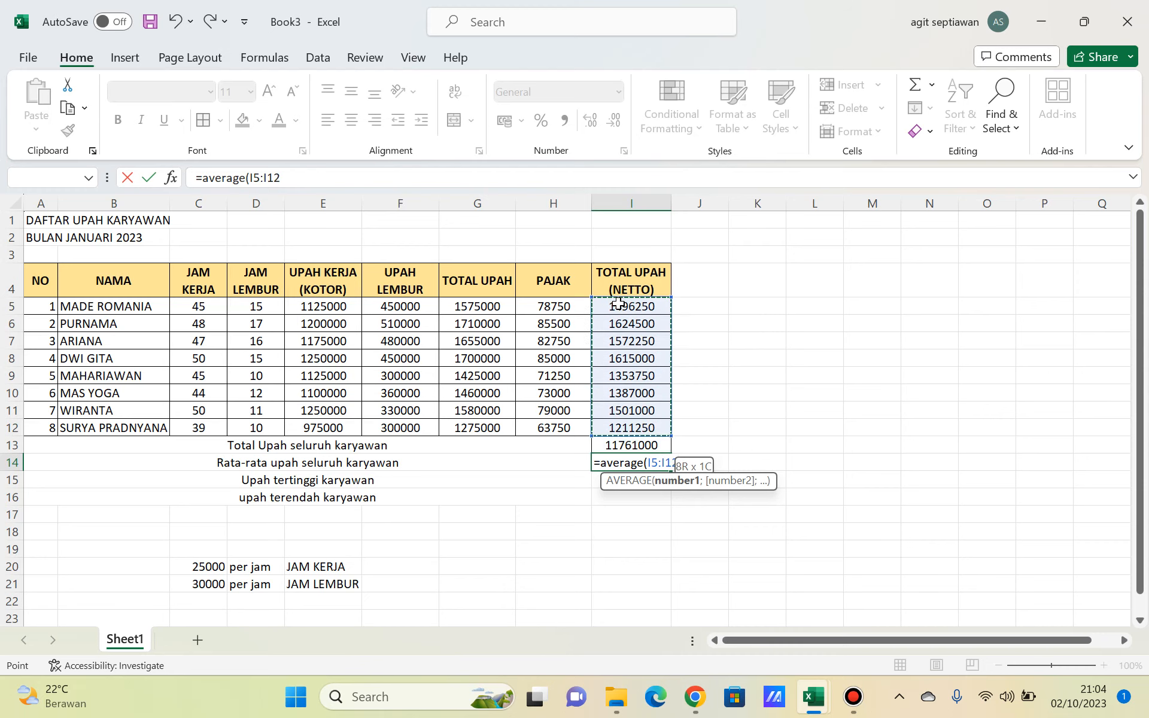
pyautogui.write(')')
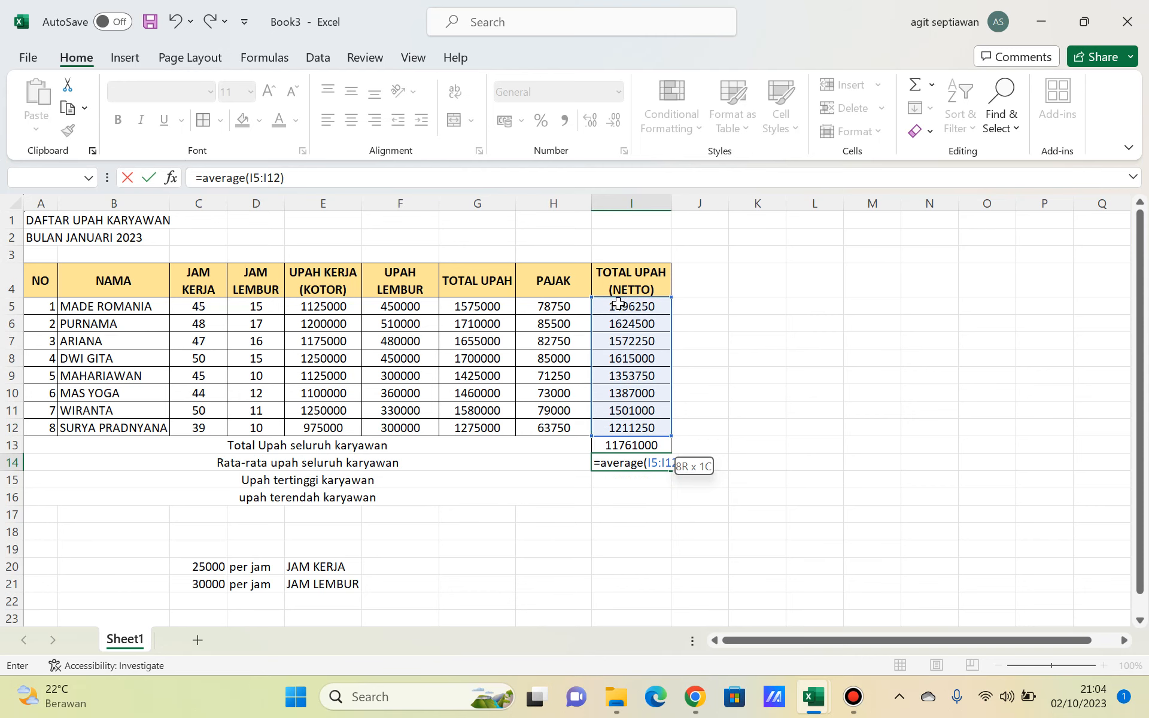
pyautogui.press('Return')
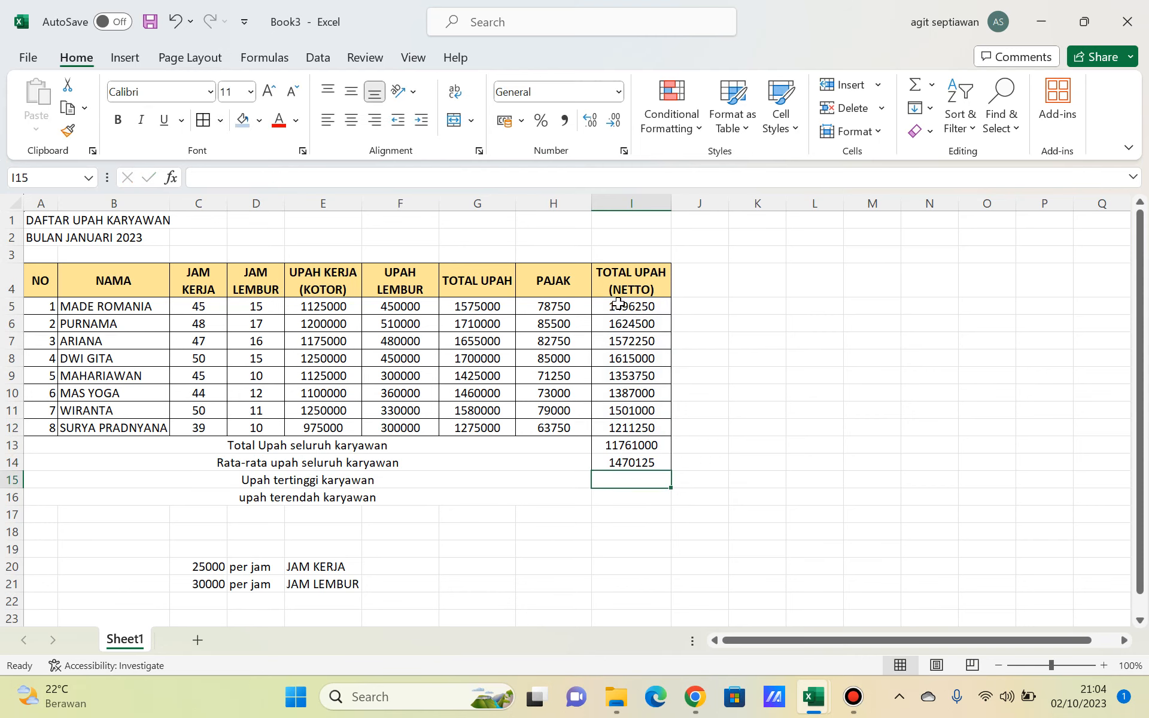
# Find the highest net wage of I5:I12 in cell I15 with a MAX formula.
pyautogui.write('=m')
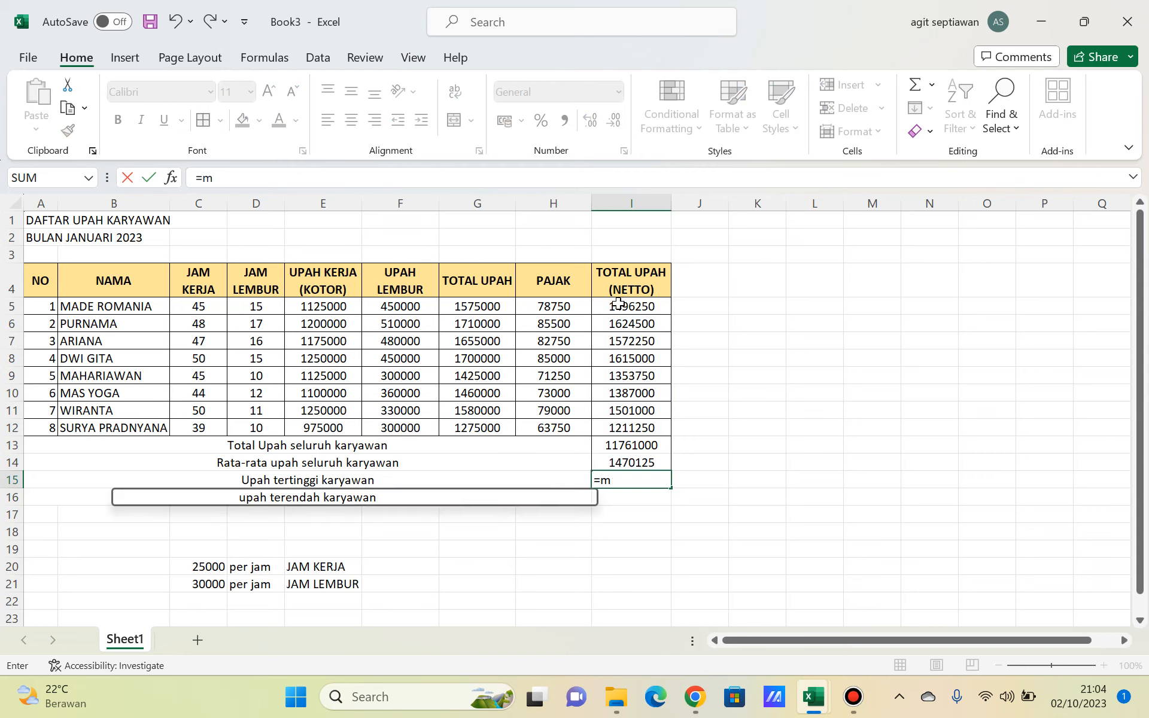
pyautogui.write('ax(')
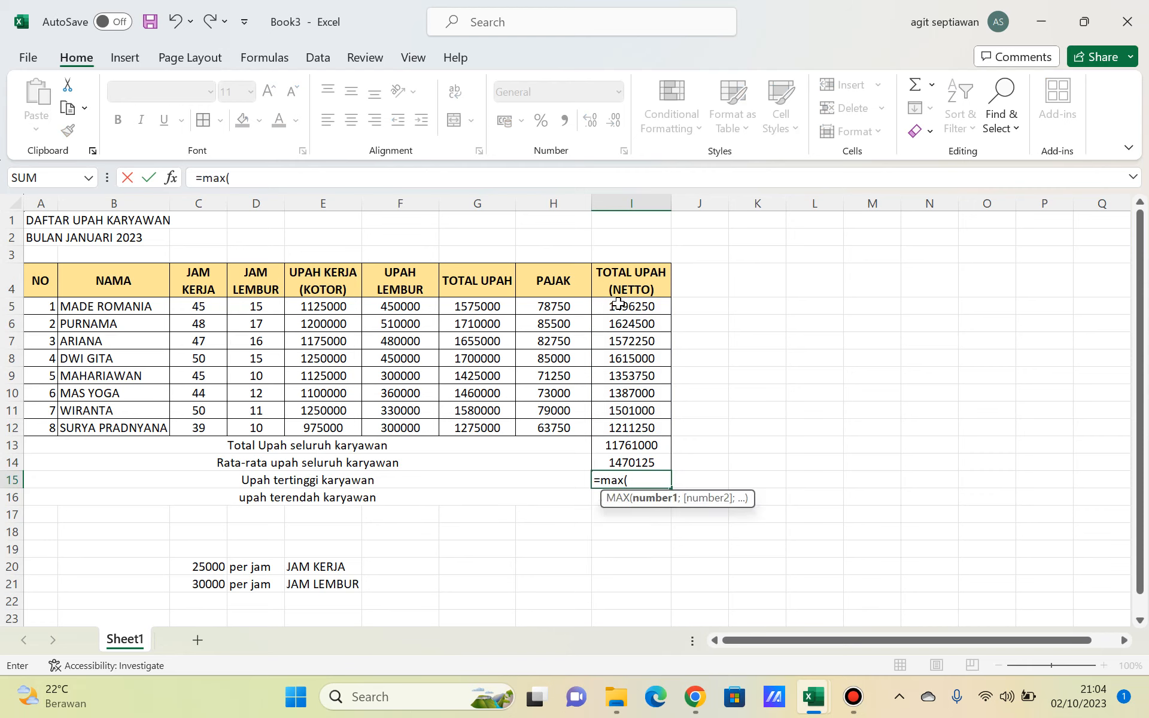
pyautogui.click(617, 307)
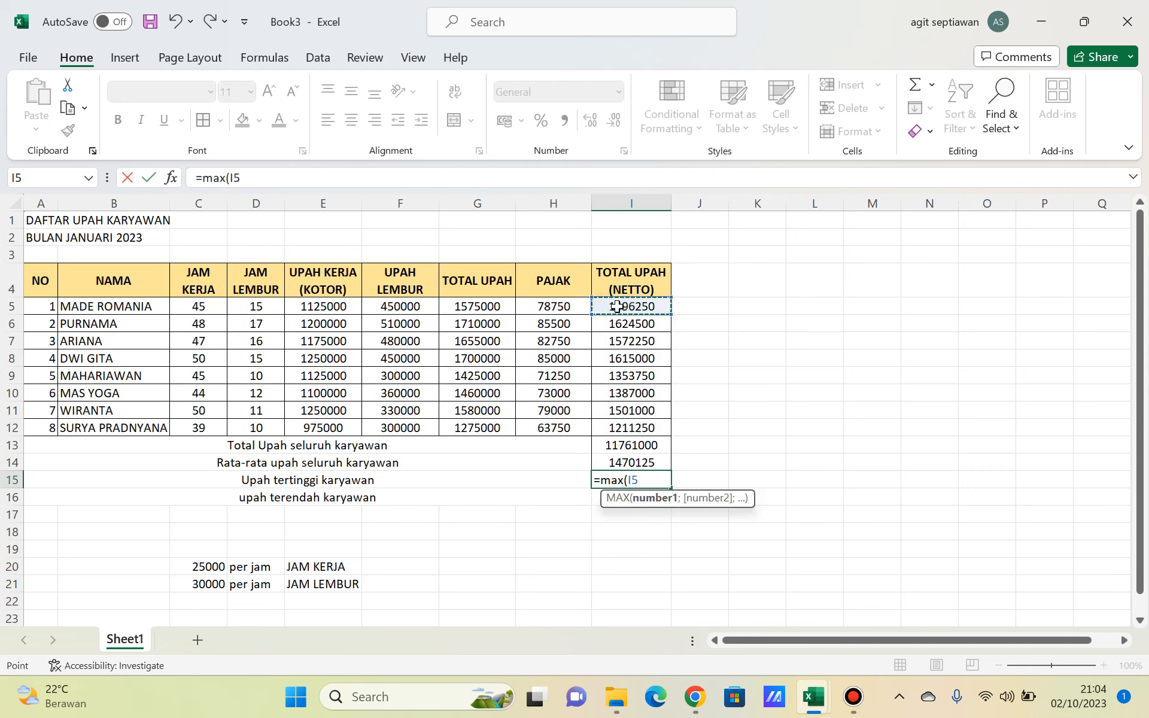
pyautogui.hotkey('shift', 'Down')
pyautogui.hotkey('shift', 'Down')
pyautogui.hotkey('shift', 'Down')
pyautogui.hotkey('shift', 'Down')
pyautogui.hotkey('shift', 'Down')
pyautogui.hotkey('shift', 'Down')
pyautogui.hotkey('shift', 'Down')
pyautogui.hotkey('shift', 'Down')
pyautogui.hotkey('shift', 'Up')
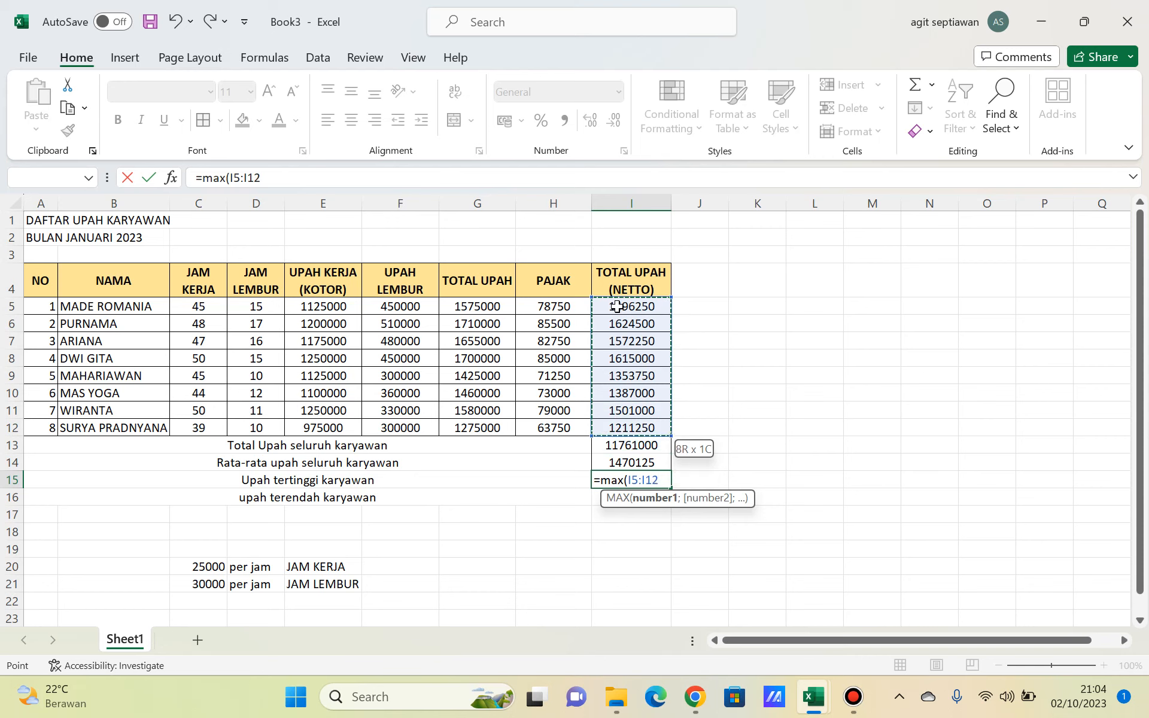
pyautogui.write(')')
pyautogui.press('Return')
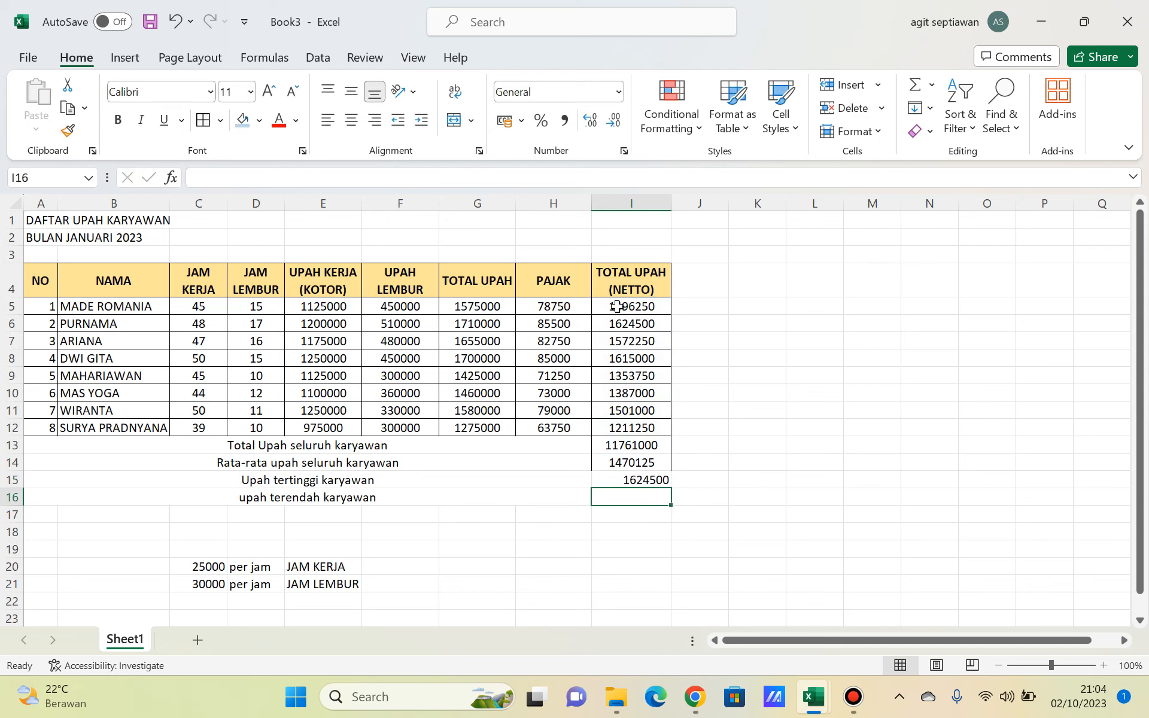
# Find the lowest net wage of I5:I12 in cell I16 with a MIN formula.
pyautogui.write('=min')
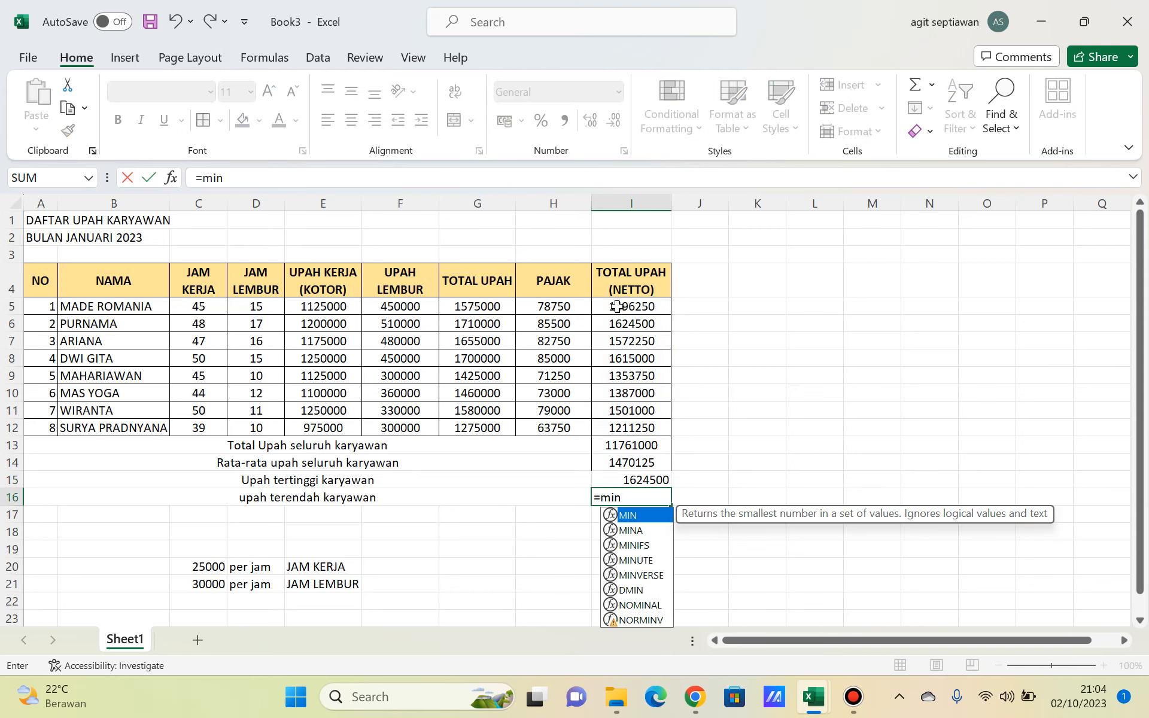
pyautogui.write('(')
pyautogui.click(631, 308)
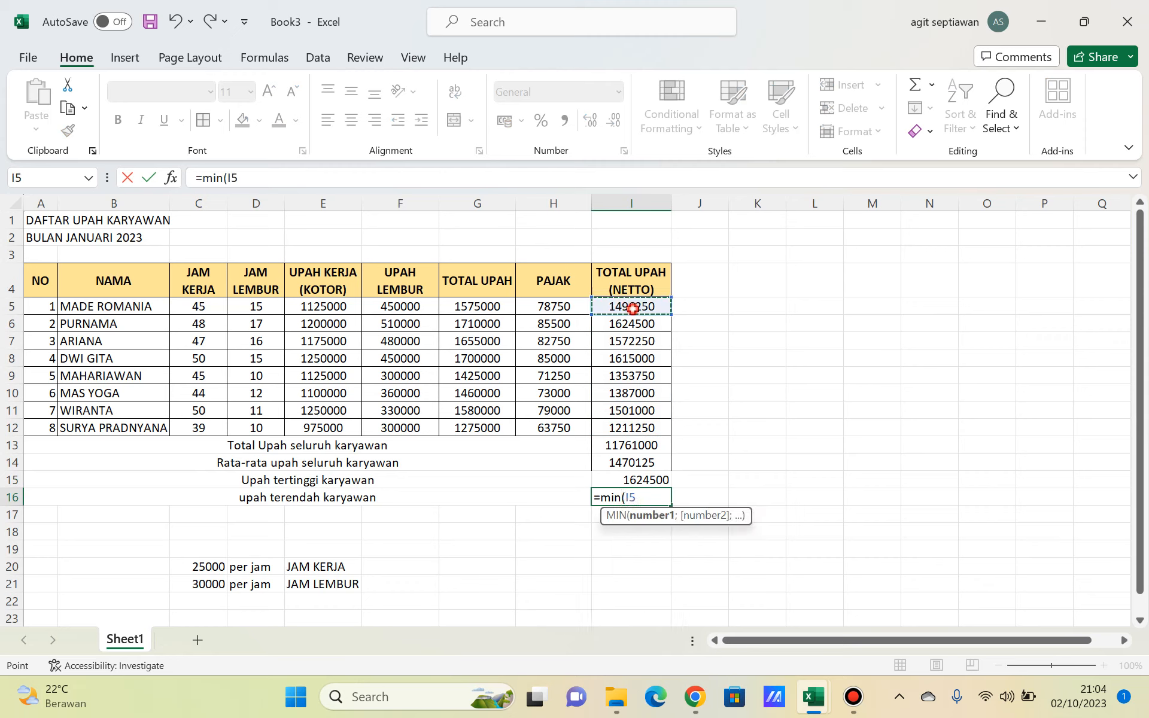
pyautogui.moveTo(633, 307); pyautogui.dragTo(642, 429)
pyautogui.write(')')
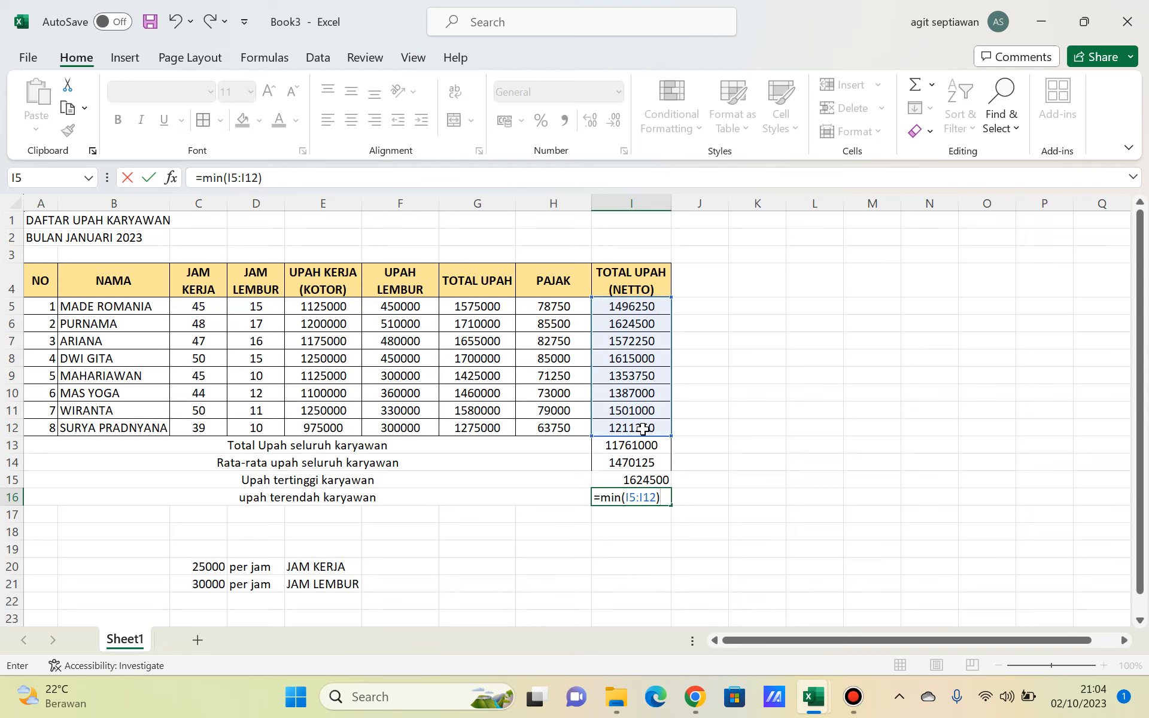
pyautogui.press('Return')
# Centre the four summary values in I13:I16 horizontally.
pyautogui.press('Up')
pyautogui.press('Up')
pyautogui.press('Up')
pyautogui.press('Up')
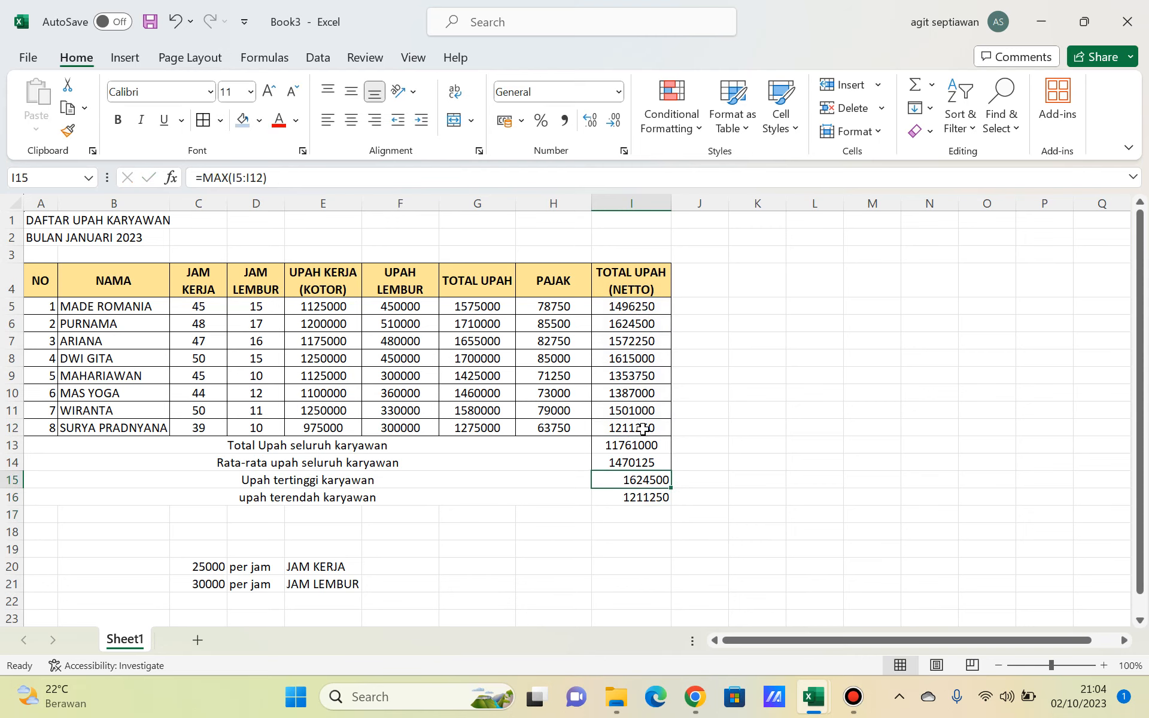
pyautogui.hotkey('shift', 'Down')
pyautogui.hotkey('shift', 'Down')
pyautogui.hotkey('shift', 'Down')
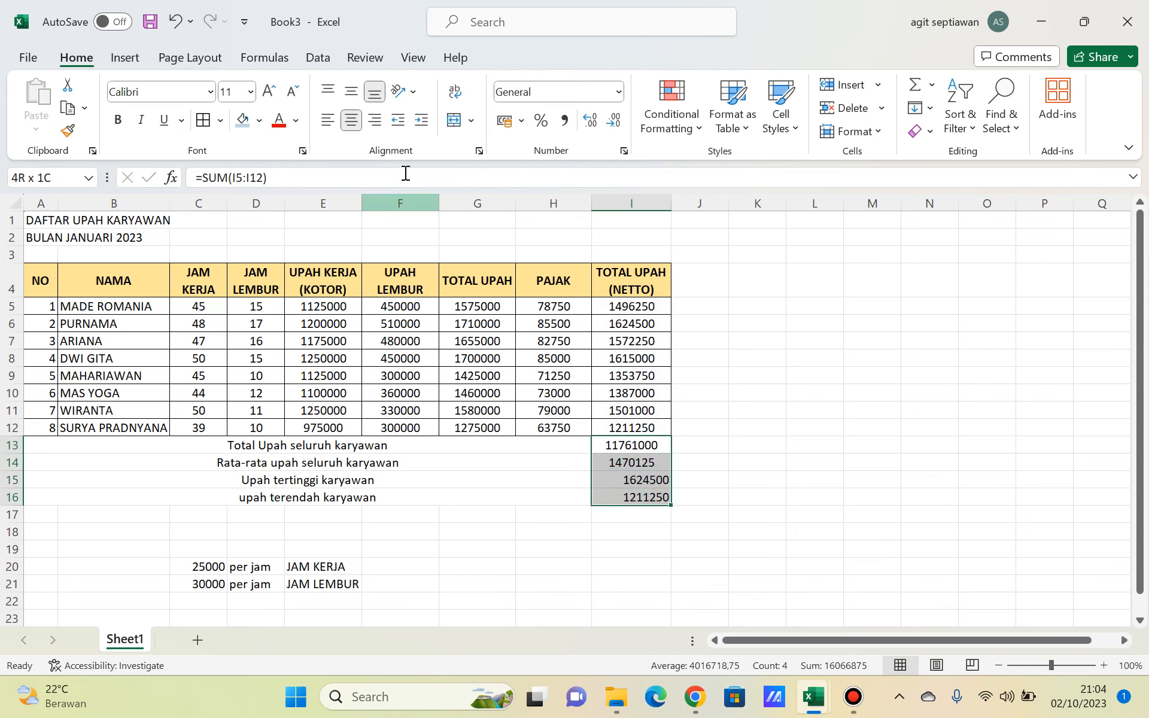
pyautogui.click(351, 122)
pyautogui.click(351, 121)
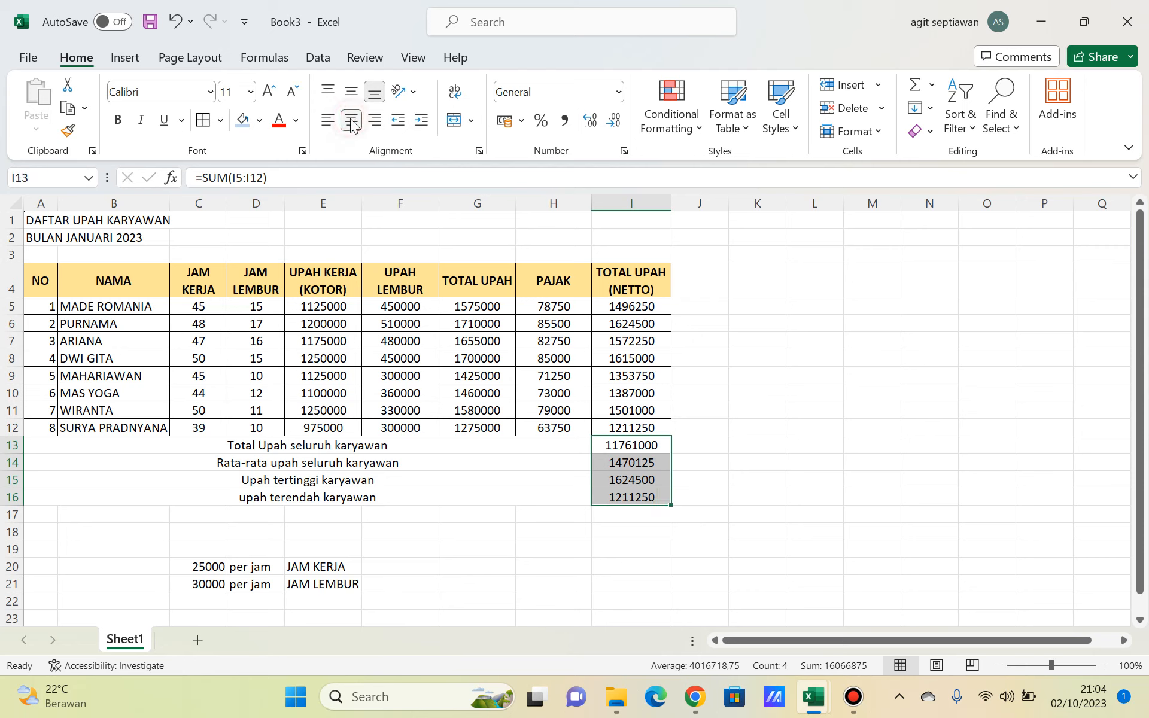
# Apply all borders to the summary rows A13:I16.
pyautogui.click(128, 452)
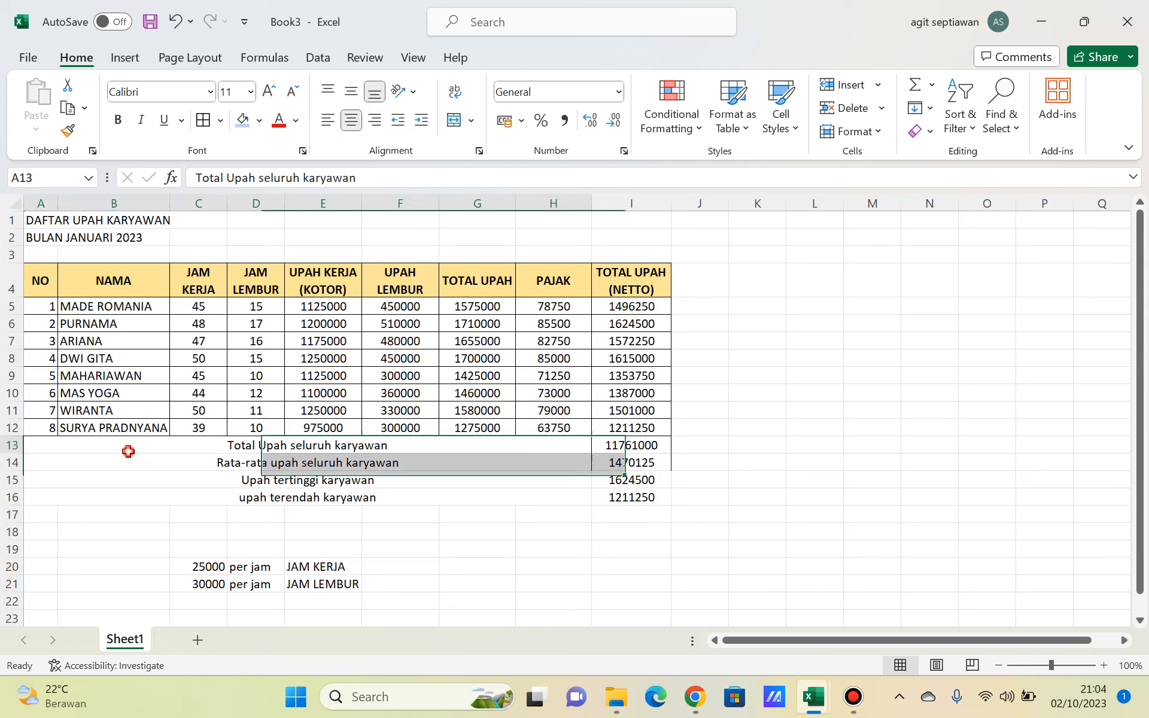
pyautogui.hotkey('shift', 'Down')
pyautogui.hotkey('shift', 'Down')
pyautogui.hotkey('shift', 'Down')
pyautogui.hotkey('shift', 'Right')
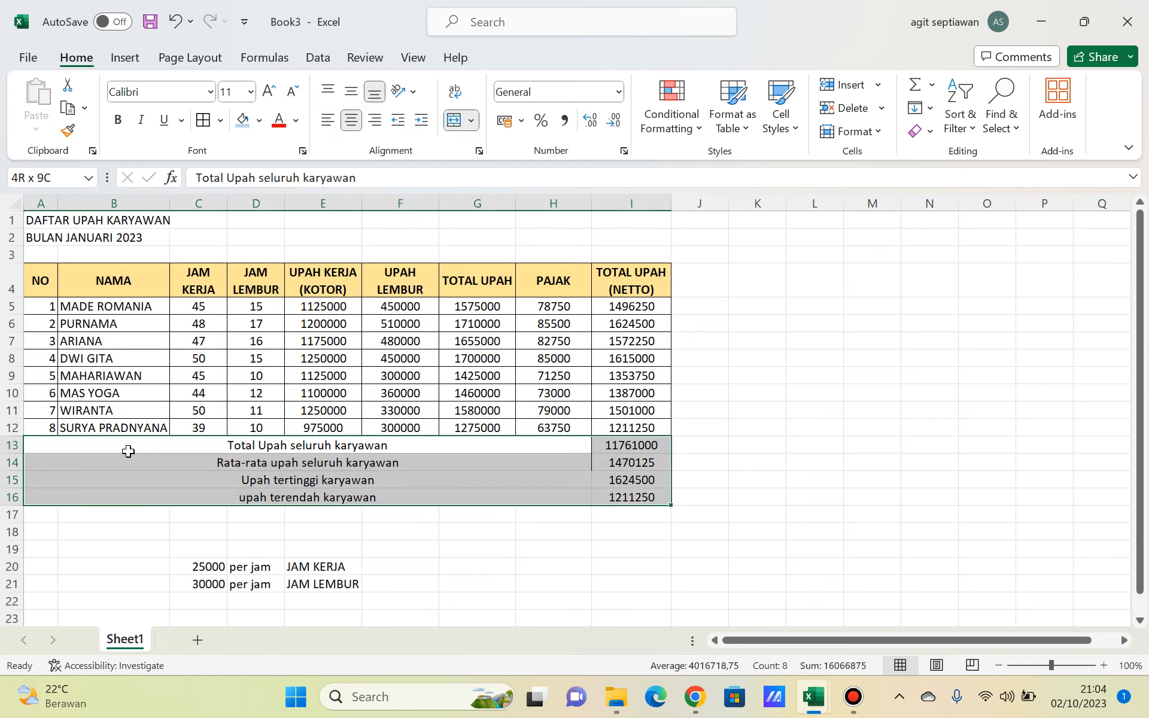
pyautogui.click(203, 120)
pyautogui.click(264, 474)
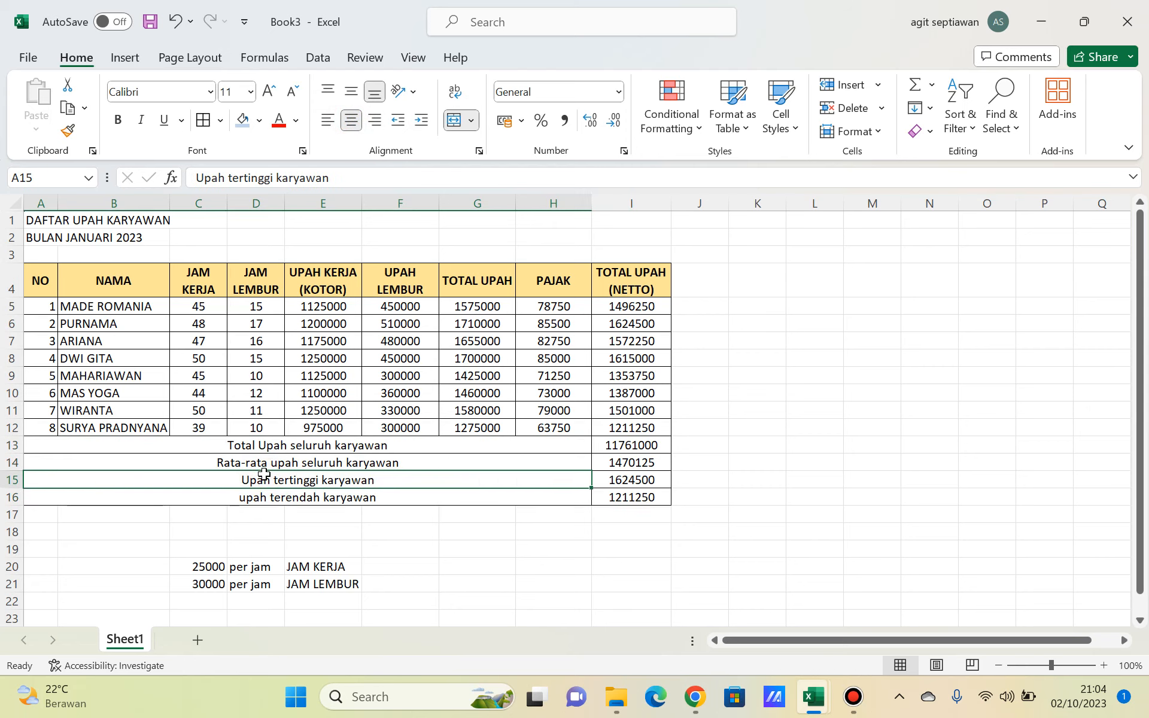
pyautogui.click(509, 336)
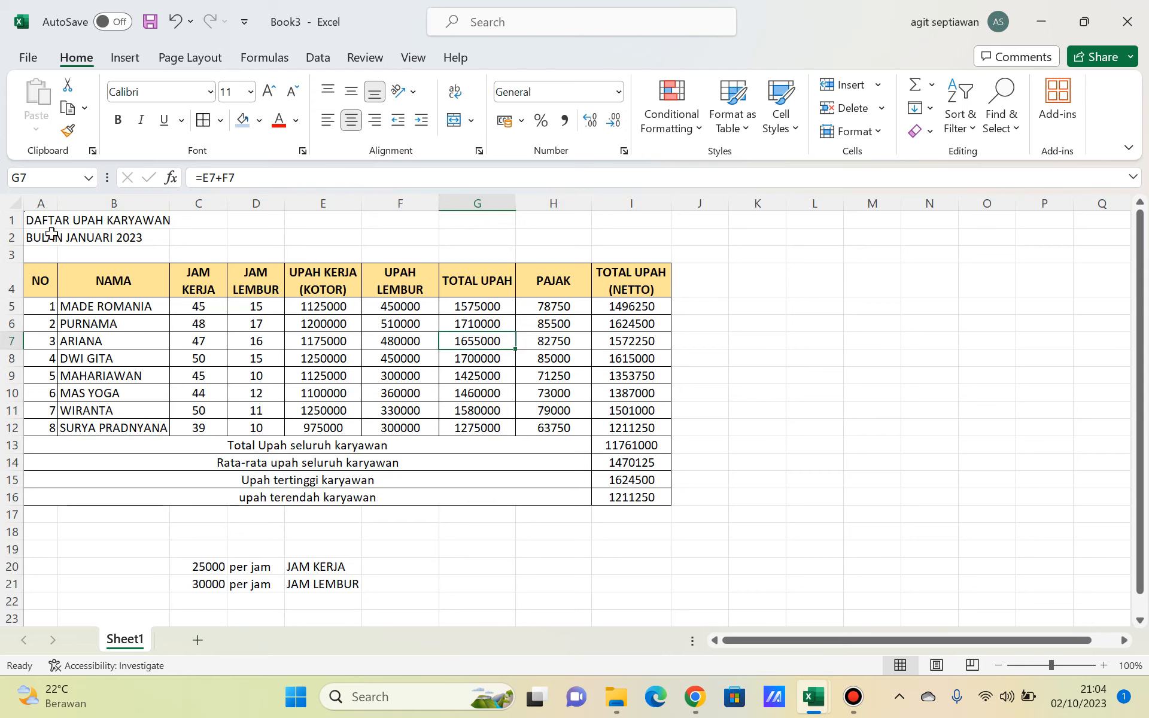
# Merge and centre the title DAFTAR UPAH KARYAWAN across A1:I1.
pyautogui.click(35, 220)
pyautogui.hotkey('shift', 'Right')
pyautogui.hotkey('shift', 'Right')
pyautogui.hotkey('shift', 'Right')
pyautogui.hotkey('shift', 'Right')
pyautogui.hotkey('shift', 'Right')
pyautogui.hotkey('shift', 'Right')
pyautogui.hotkey('shift', 'Right')
pyautogui.hotkey('shift', 'Right')
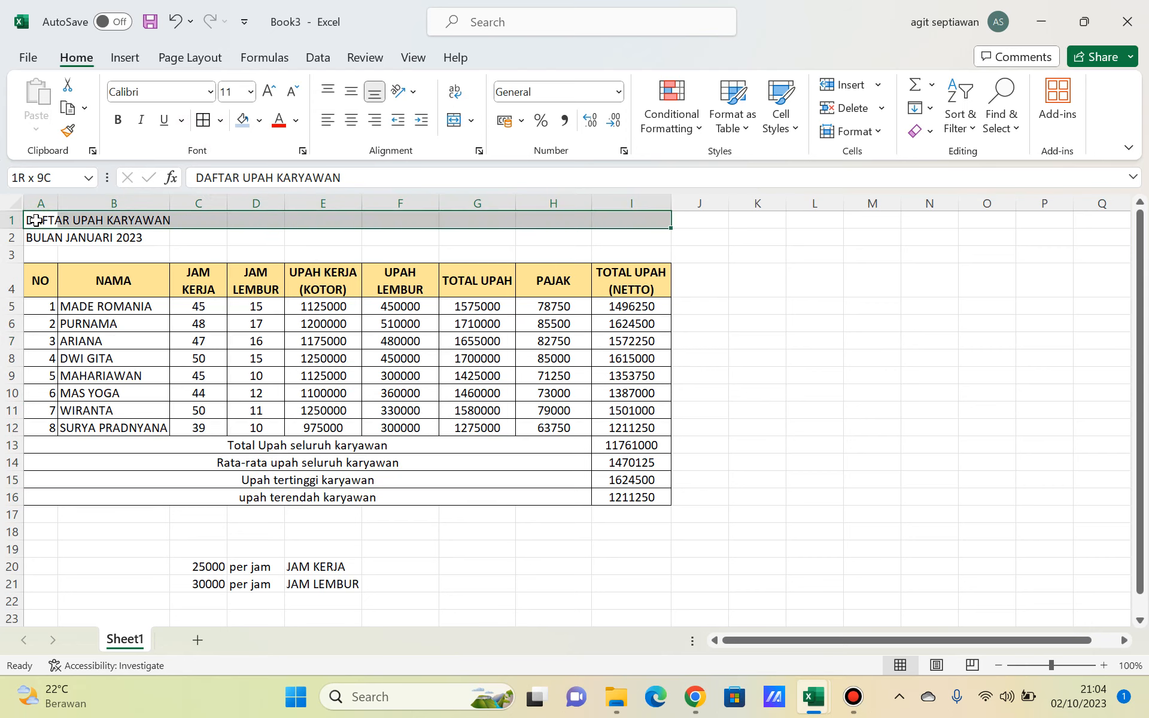
pyautogui.click(454, 125)
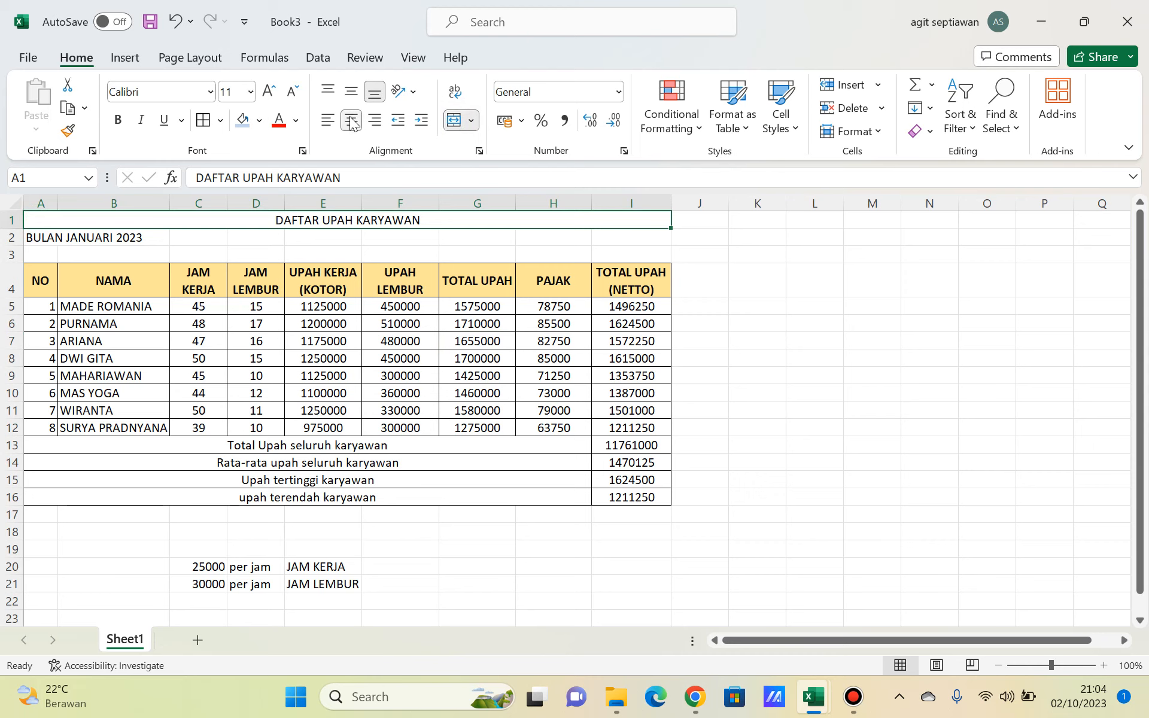
# Merge and centre the subtitle BULAN JANUARI 2023 across A2:I2.
pyautogui.click(43, 233)
pyautogui.hotkey('shift', 'Right')
pyautogui.hotkey('shift', 'Right')
pyautogui.hotkey('shift', 'Right')
pyautogui.hotkey('shift', 'Right')
pyautogui.hotkey('shift', 'Right')
pyautogui.hotkey('shift', 'Right')
pyautogui.hotkey('shift', 'Right')
pyautogui.hotkey('shift', 'Right')
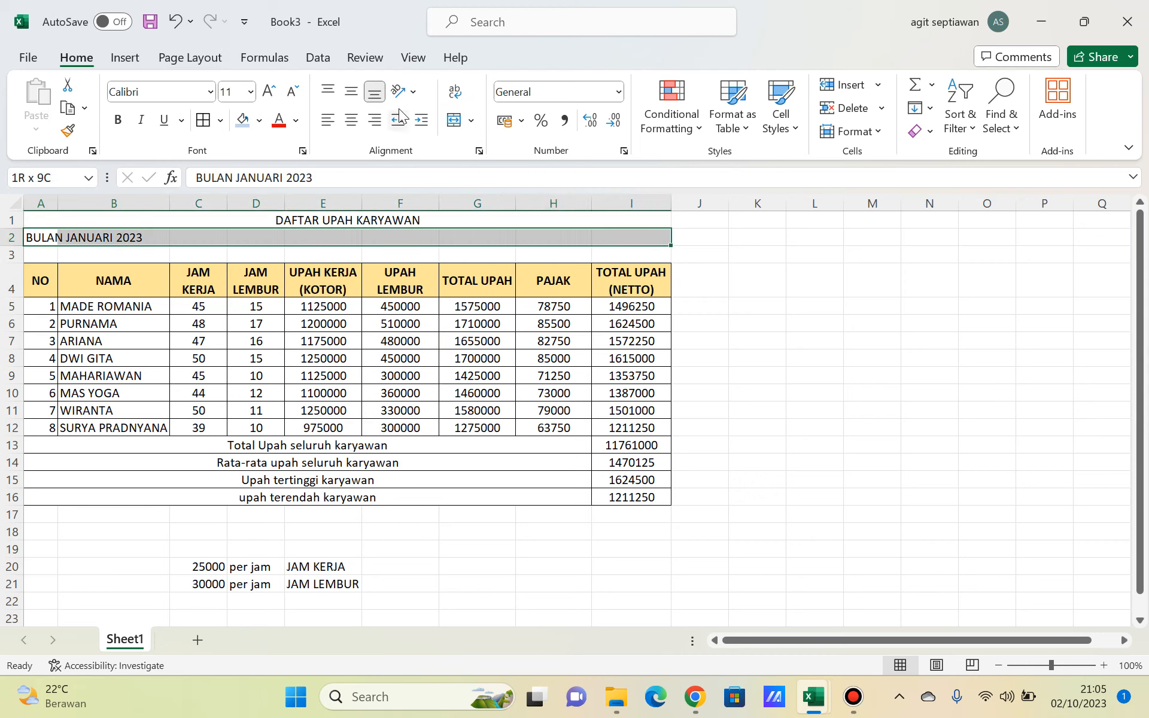
pyautogui.click(454, 122)
# Set the title and subtitle in rows 1 and 2 to font size 14 and make them bold.
pyautogui.press('Up')
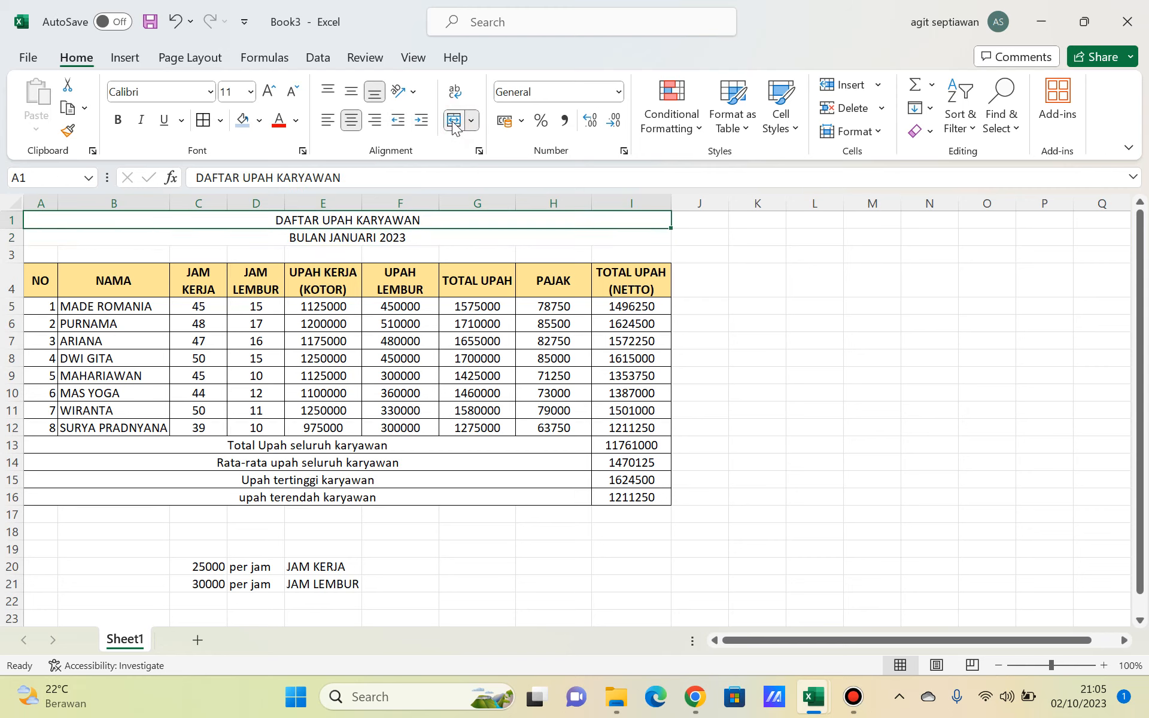
pyautogui.hotkey('shift', 'Down')
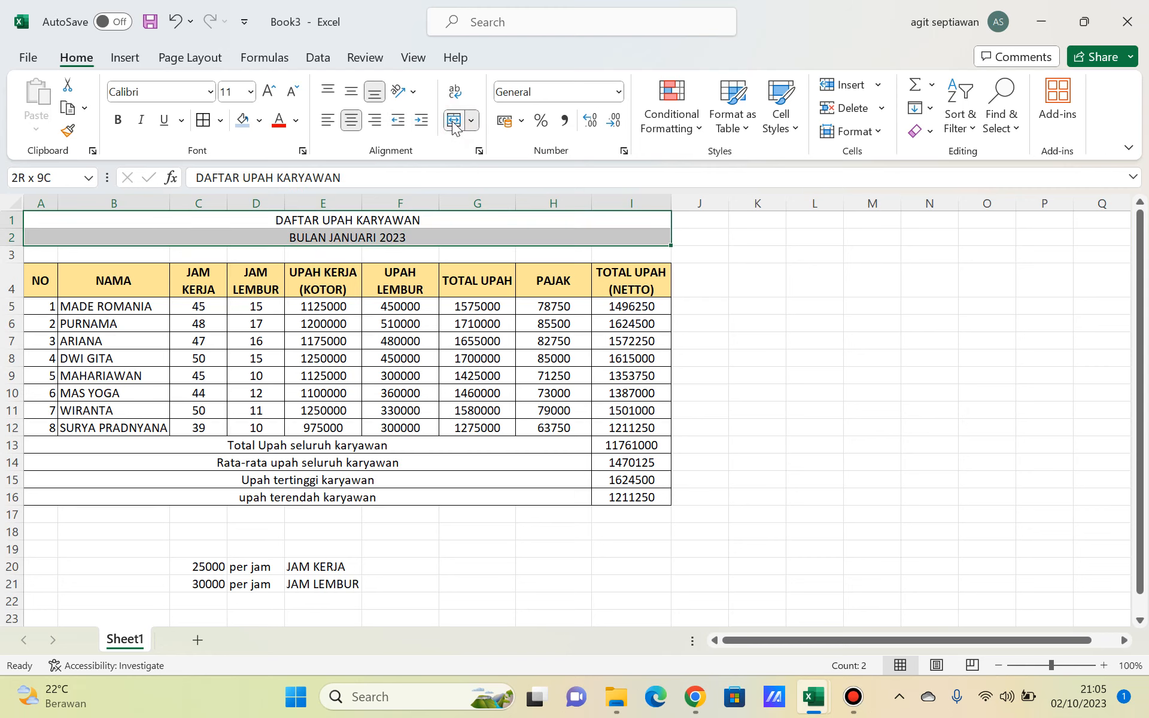
pyautogui.click(250, 92)
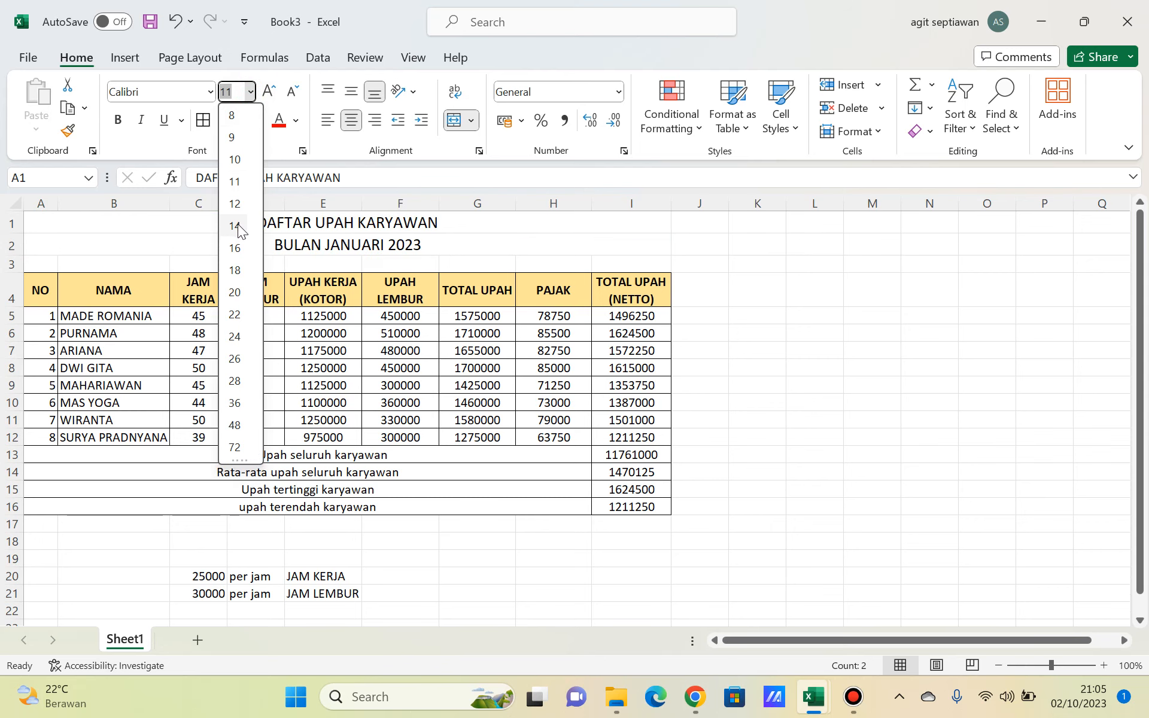
pyautogui.click(238, 225)
pyautogui.click(118, 120)
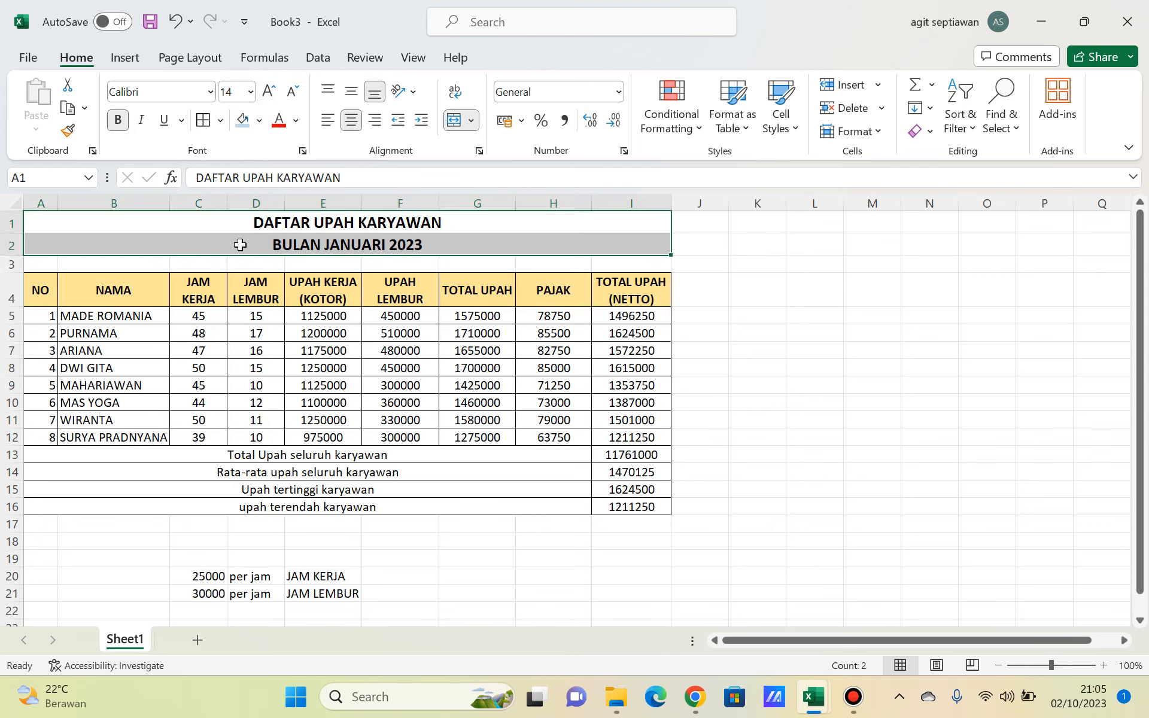
pyautogui.click(395, 347)
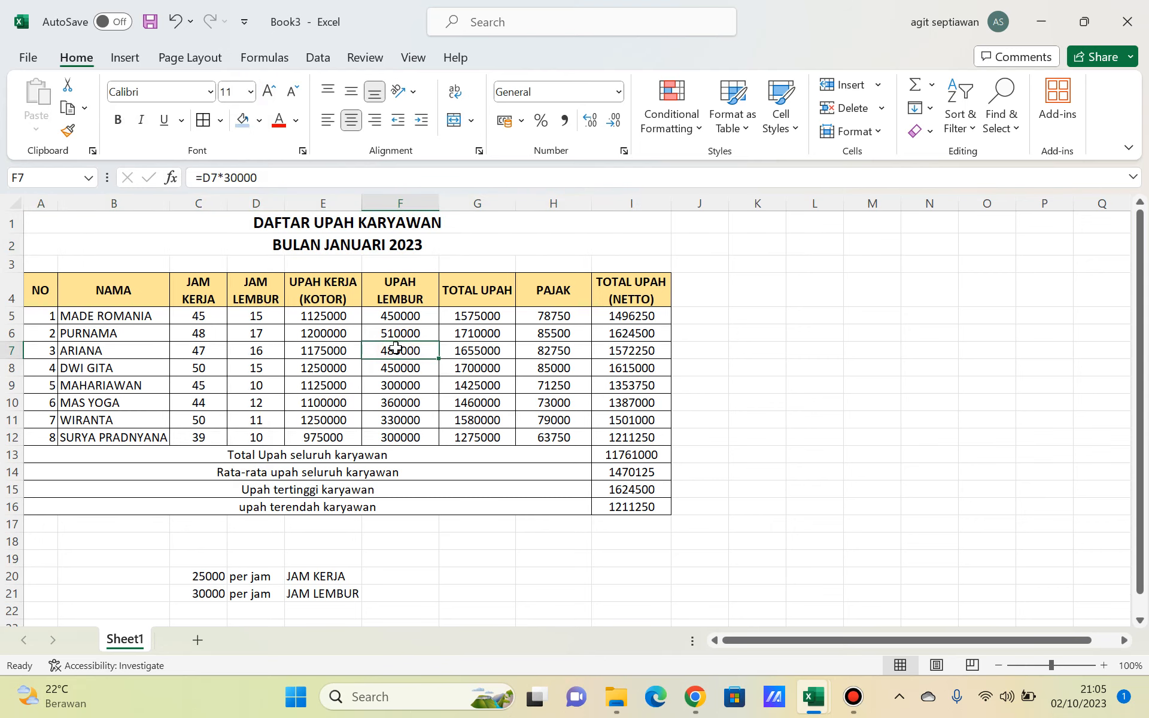
# Fill the four merged summary label cells in A13:H16 with light blue.
pyautogui.click(175, 486)
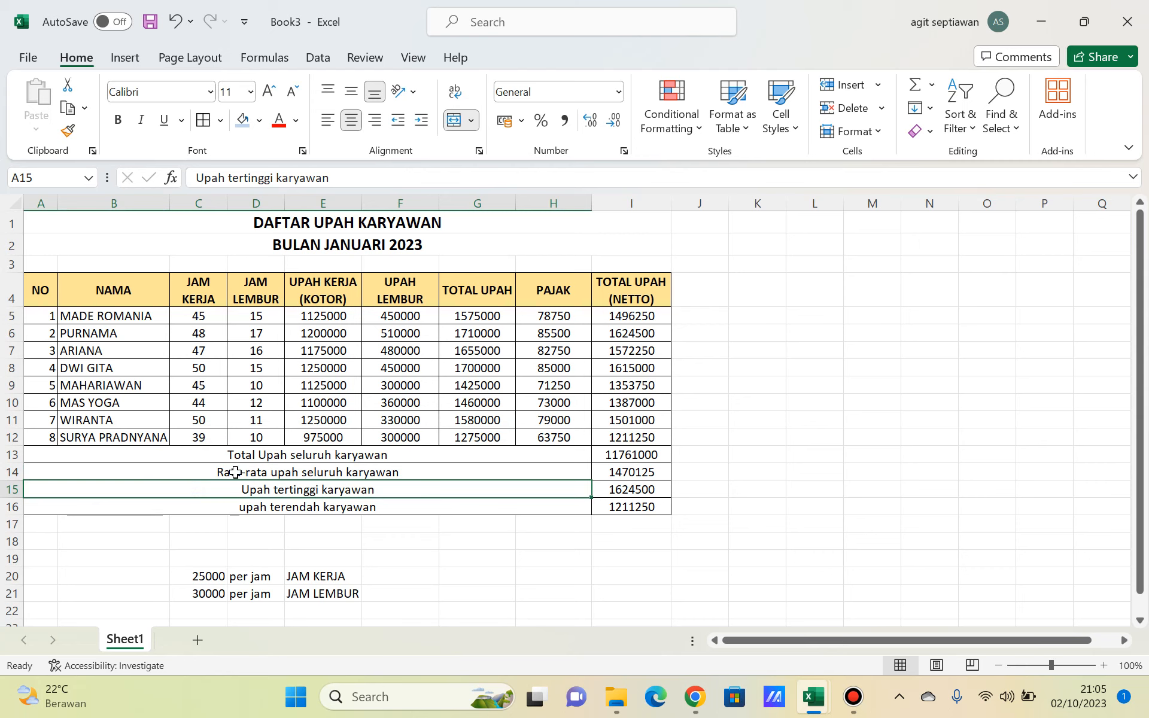
pyautogui.moveTo(231, 453); pyautogui.dragTo(231, 506)
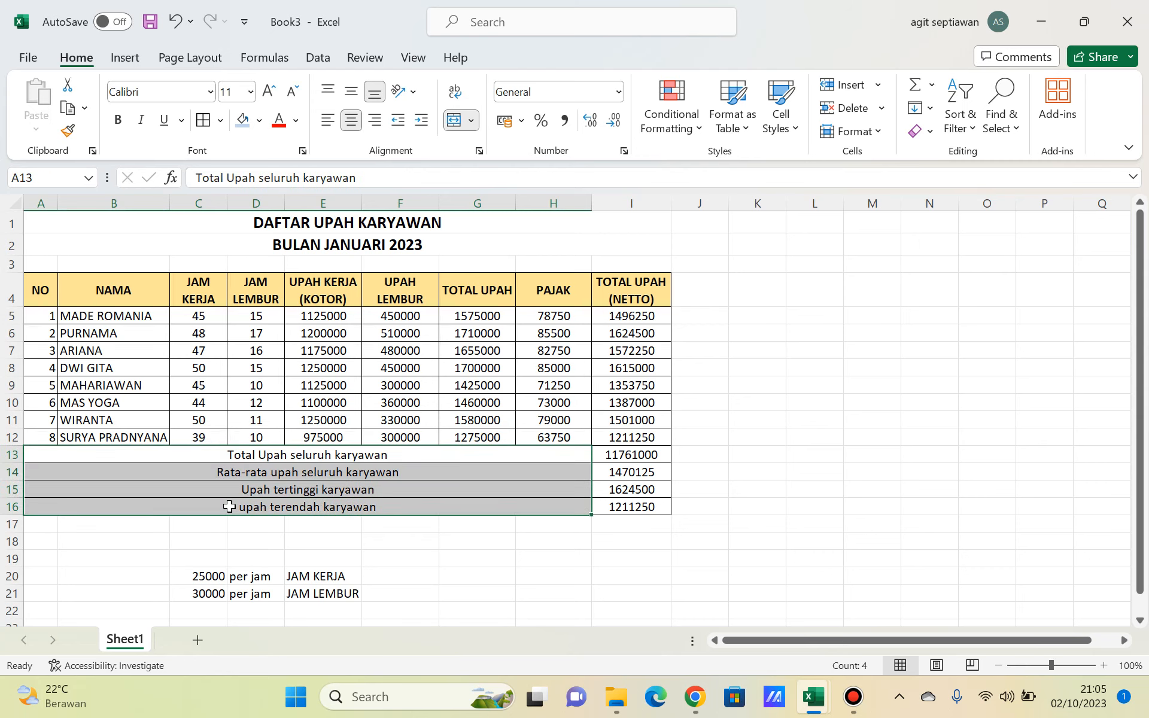
pyautogui.click(241, 120)
pyautogui.click(423, 532)
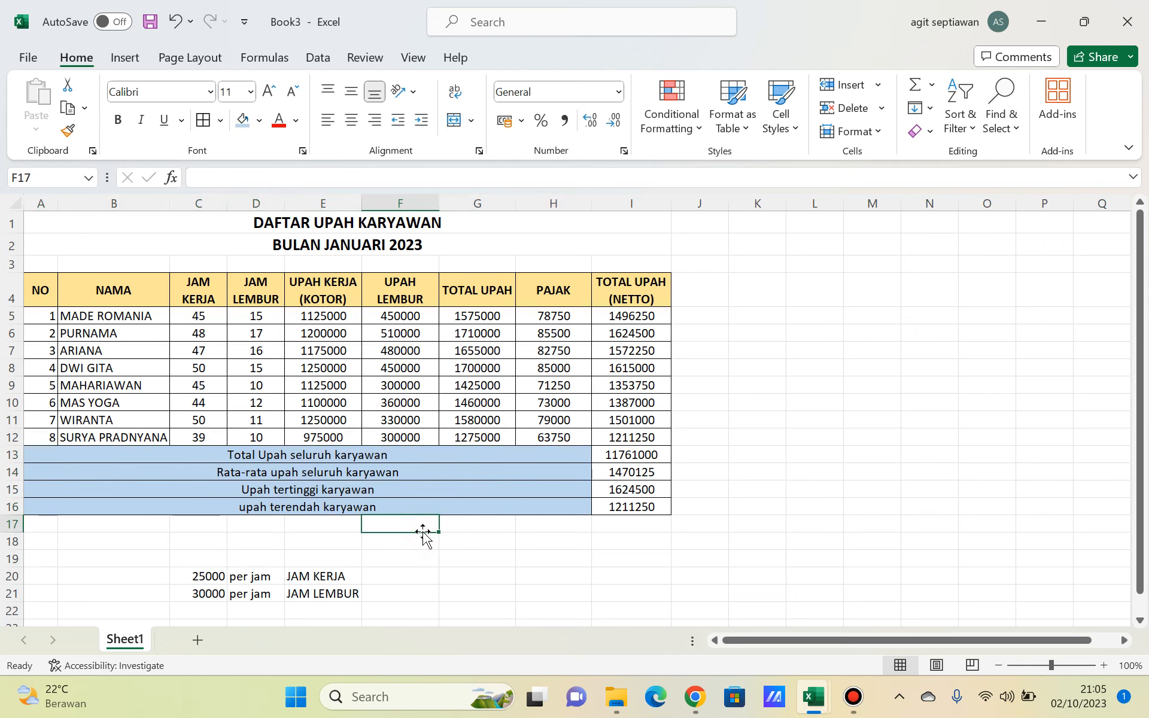